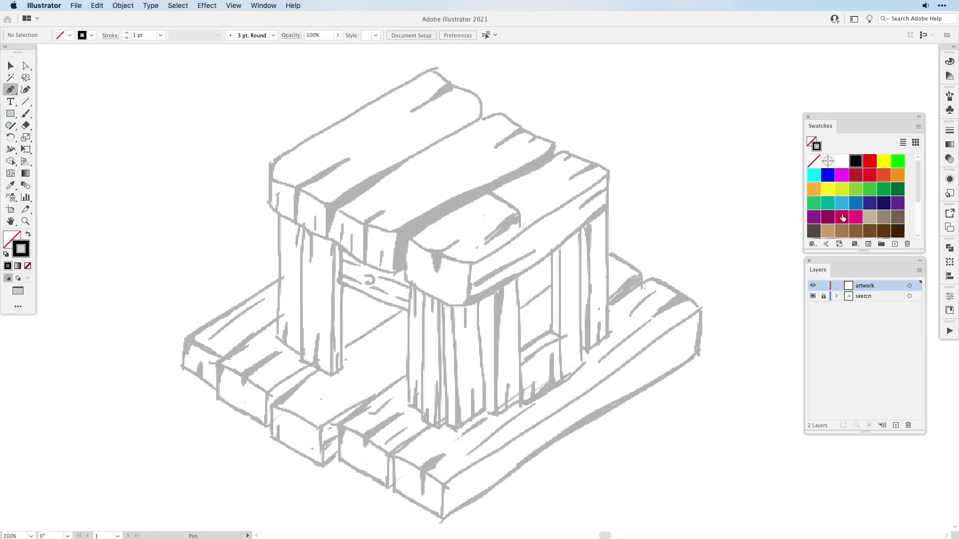
# With the Pen tool, trace the top face of the rearmost roof plank over the sketch.
pyautogui.click(432, 70)
pyautogui.click(272, 162)
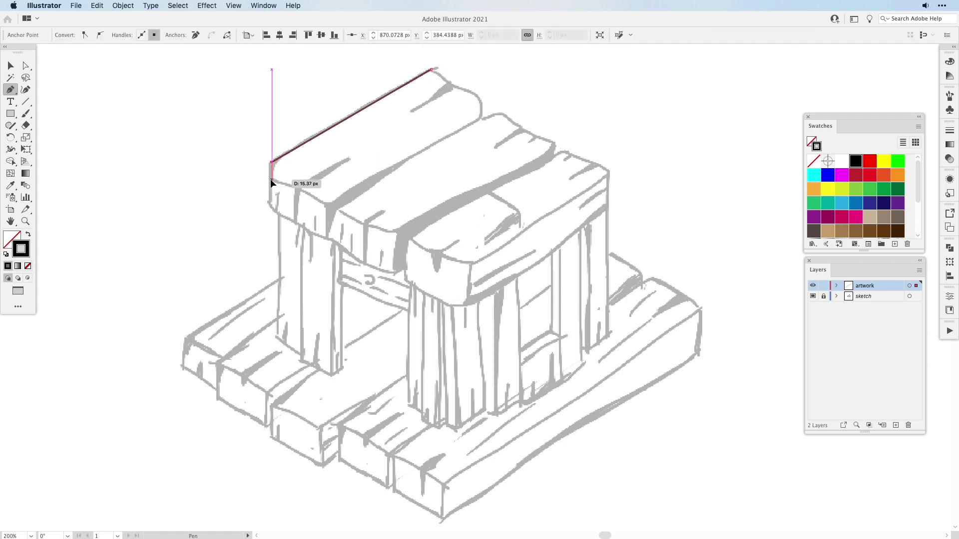
pyautogui.click(272, 180)
pyautogui.click(326, 205)
pyautogui.click(479, 118)
pyautogui.click(479, 100)
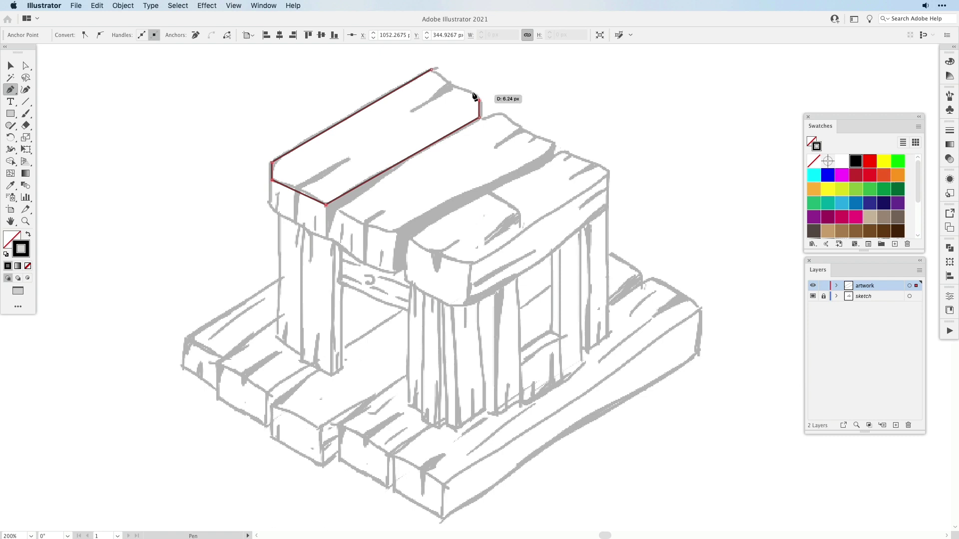
pyautogui.click(453, 86)
# Trace the top face of the middle roof plank as a closed straight-edged path.
pyautogui.click(480, 119)
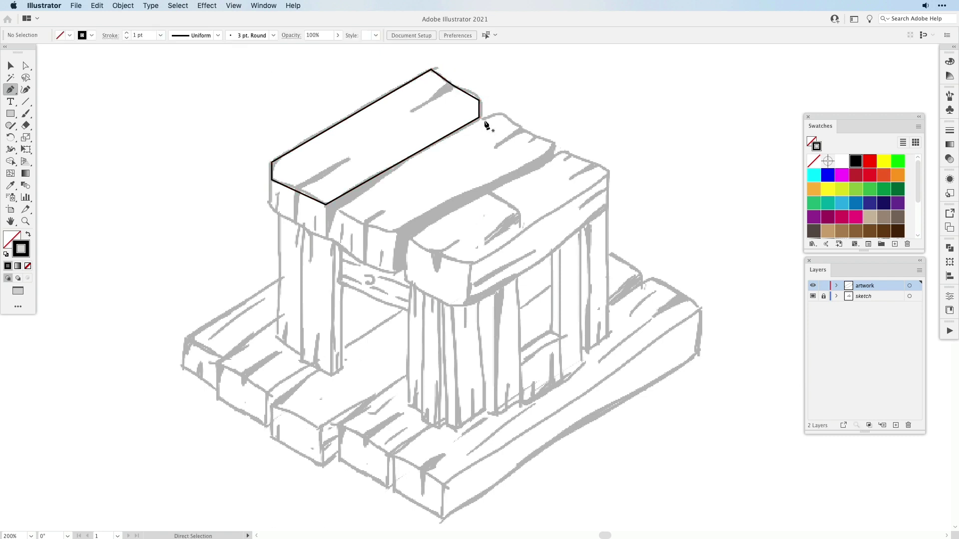
pyautogui.click(501, 113)
pyautogui.click(554, 144)
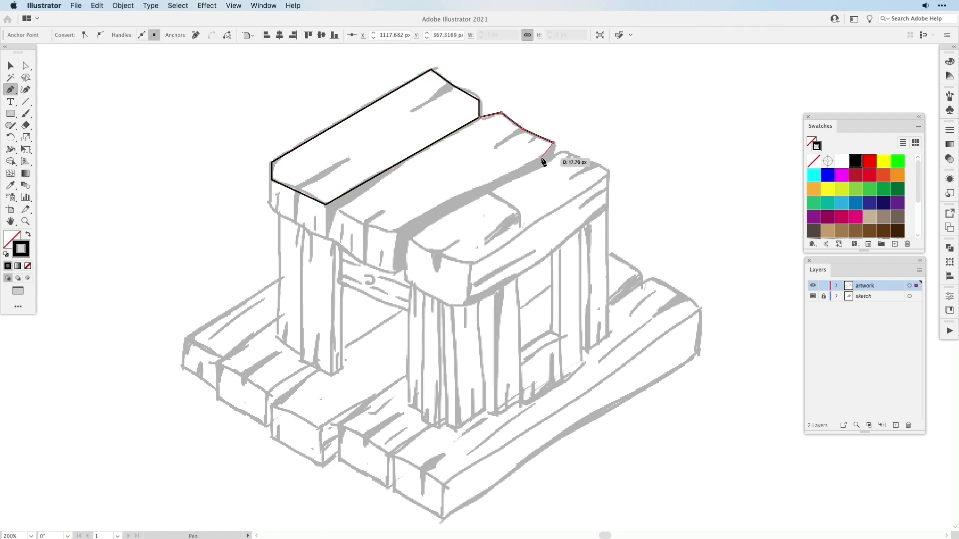
pyautogui.click(546, 152)
pyautogui.click(408, 224)
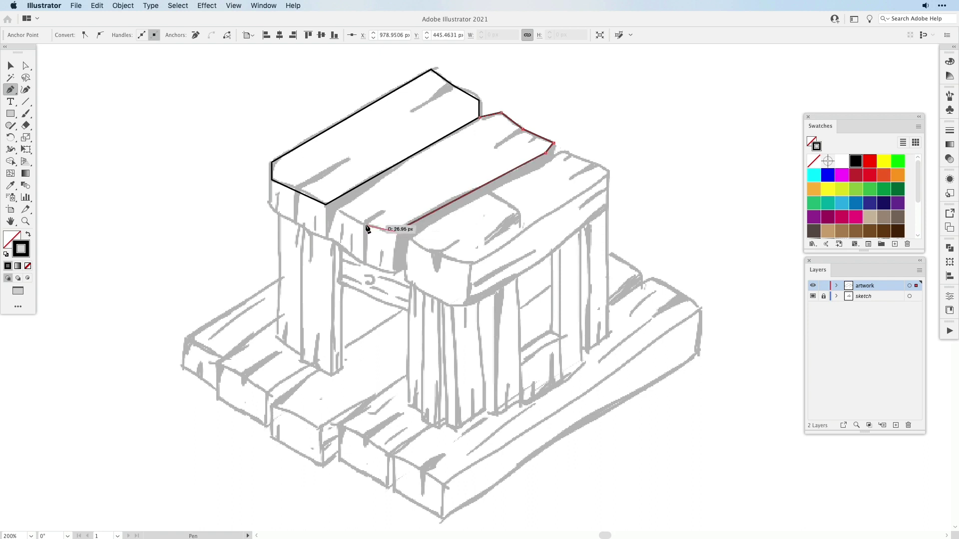
pyautogui.click(339, 209)
pyautogui.click(479, 119)
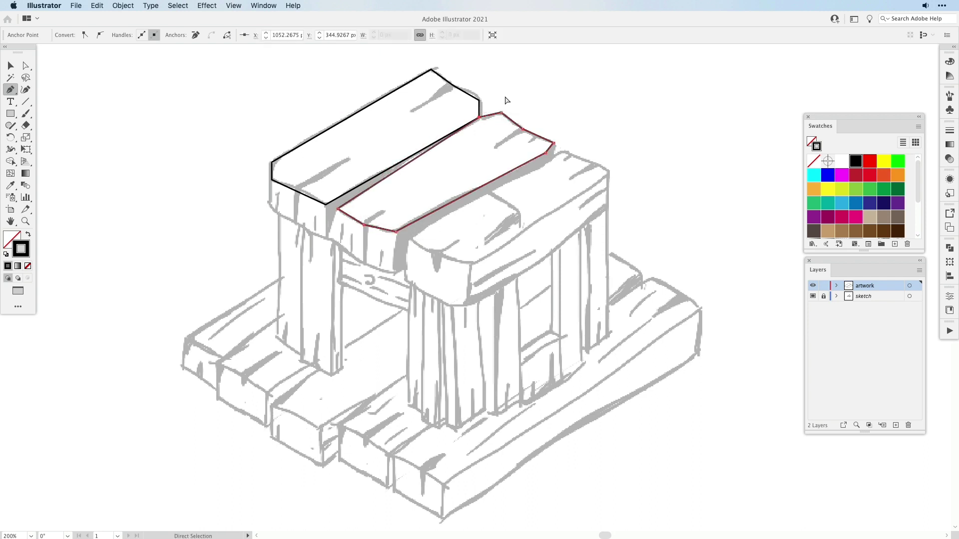
# Trace the top face of the third, nearest roof plank and deselect it.
pyautogui.click(544, 165)
pyautogui.click(564, 150)
pyautogui.click(609, 172)
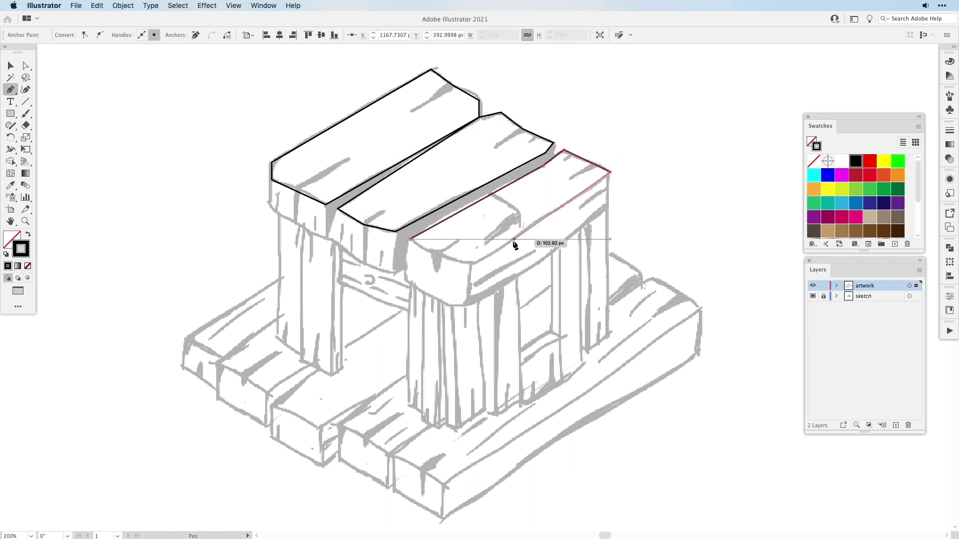
pyautogui.click(472, 264)
pyautogui.click(437, 254)
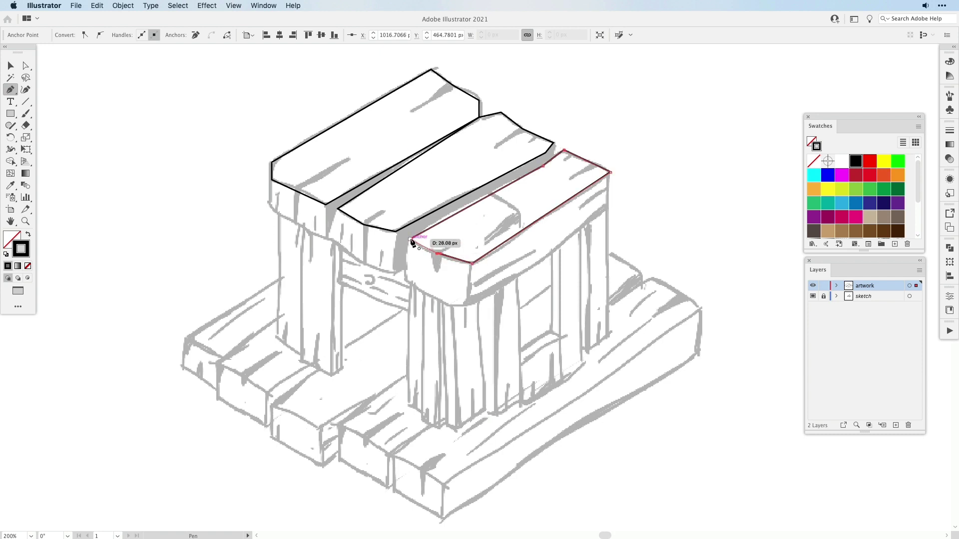
pyautogui.keyDown('super'); pyautogui.click(382, 311); pyautogui.keyUp('super')
# Outline the front end face of the rearmost roof plank below its top face.
pyautogui.click(272, 179)
pyautogui.click(271, 205)
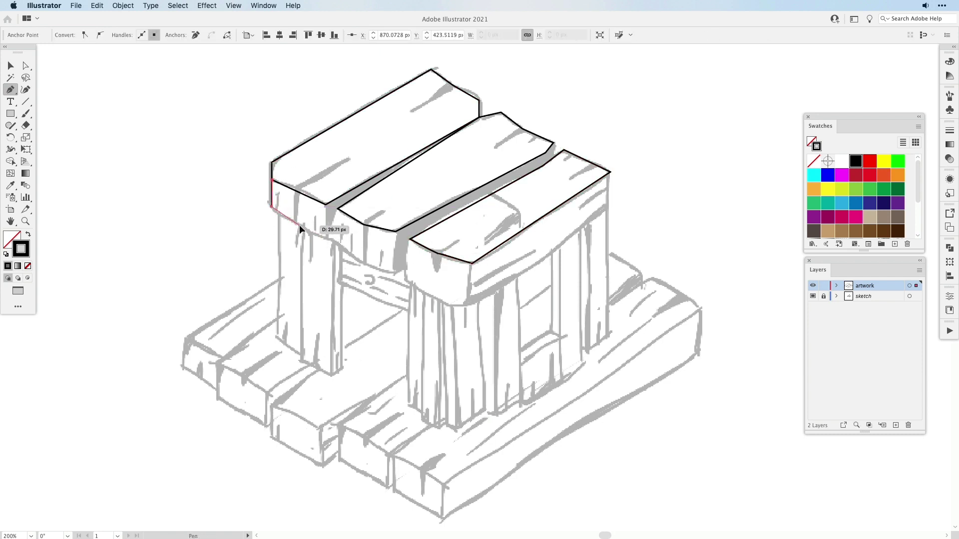
pyautogui.click(327, 238)
pyautogui.click(326, 205)
pyautogui.click(272, 179)
pyautogui.keyDown('super'); pyautogui.click(253, 199); pyautogui.keyUp('super')
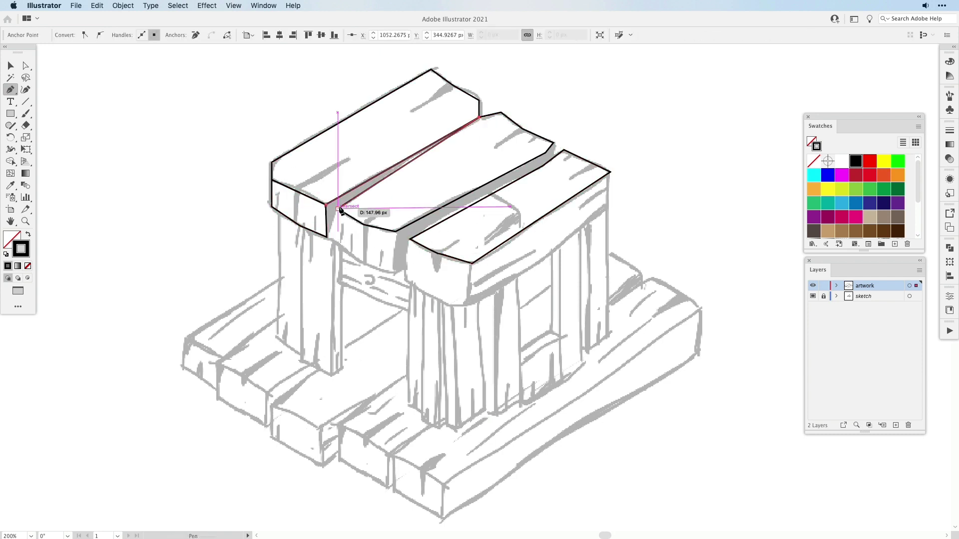
# Close the gap shape between the first two roof planks and outline the middle plank's front end face.
pyautogui.click(328, 237)
pyautogui.click(362, 263)
pyautogui.click(394, 272)
pyautogui.click(396, 232)
pyautogui.click(364, 224)
pyautogui.click(338, 209)
pyautogui.click(328, 237)
# Outline the shaded gap between the middle and nearest roof planks as a closed path.
pyautogui.click(395, 272)
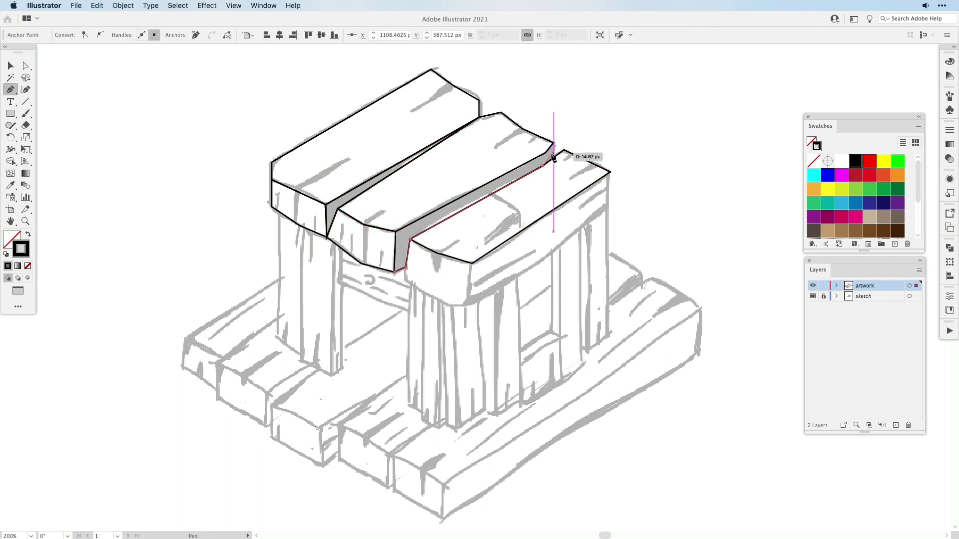
pyautogui.click(553, 157)
pyautogui.click(554, 143)
pyautogui.click(545, 153)
pyautogui.click(396, 231)
pyautogui.click(394, 272)
pyautogui.keyDown('super'); pyautogui.click(415, 249); pyautogui.keyUp('super')
# Outline the front end face and the long side face of the nearest roof plank.
pyautogui.click(410, 239)
pyautogui.click(405, 278)
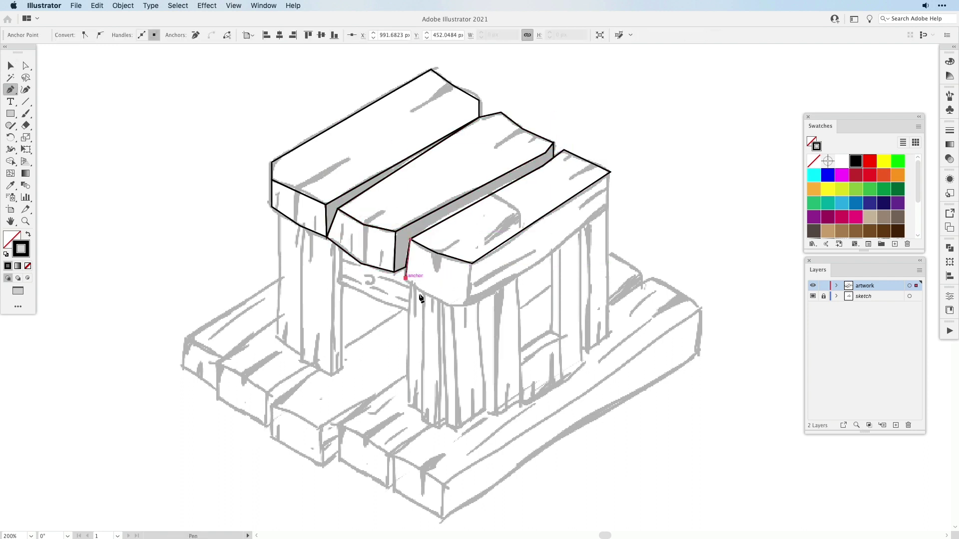
pyautogui.click(472, 263)
pyautogui.click(611, 173)
pyautogui.click(609, 209)
pyautogui.click(540, 263)
pyautogui.click(471, 306)
pyautogui.click(472, 264)
pyautogui.keyDown('super'); pyautogui.click(380, 300); pyautogui.keyUp('super')
# Outline the two upright boards of the leg beneath the rearmost roof plank.
pyautogui.click(278, 211)
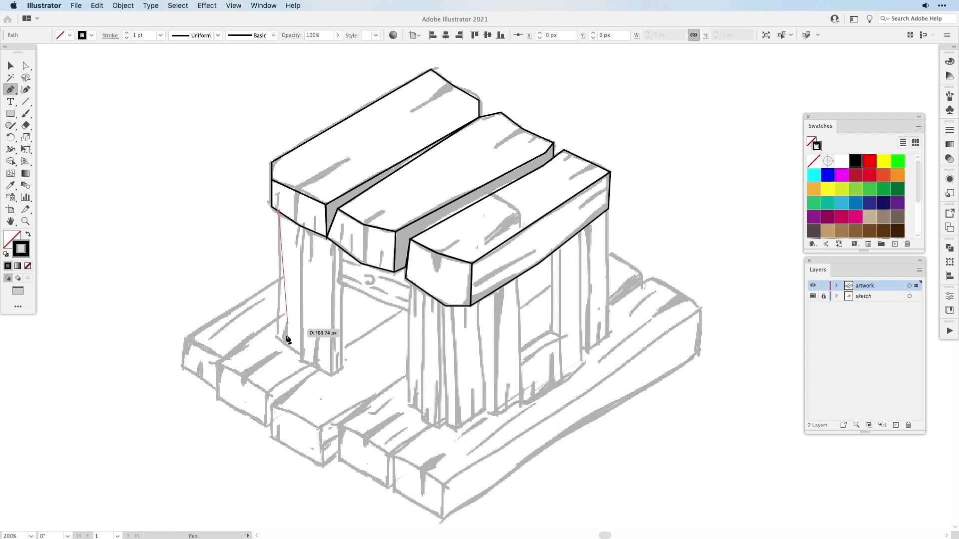
pyautogui.click(276, 334)
pyautogui.click(299, 355)
pyautogui.click(303, 228)
pyautogui.click(279, 211)
pyautogui.keyDown('super'); pyautogui.click(294, 260); pyautogui.keyUp('super')
pyautogui.click(303, 227)
pyautogui.click(300, 363)
pyautogui.click(330, 376)
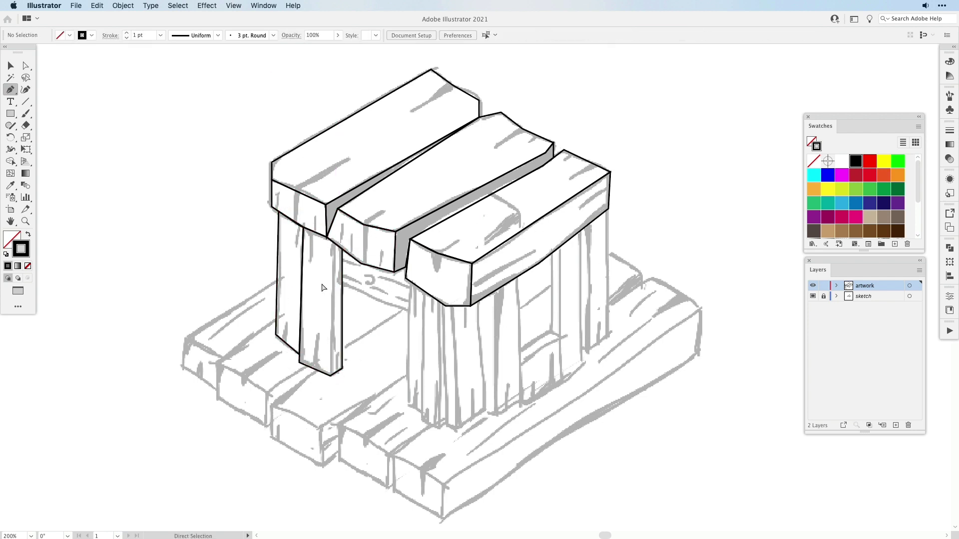
# Outline the crossboard that spans between the two front legs beneath the middle roof plank.
pyautogui.click(338, 247)
pyautogui.click(338, 282)
pyautogui.click(410, 312)
pyautogui.click(410, 281)
pyautogui.click(406, 268)
pyautogui.click(395, 273)
pyautogui.click(338, 247)
pyautogui.keyDown('super'); pyautogui.click(372, 279); pyautogui.keyUp('super')
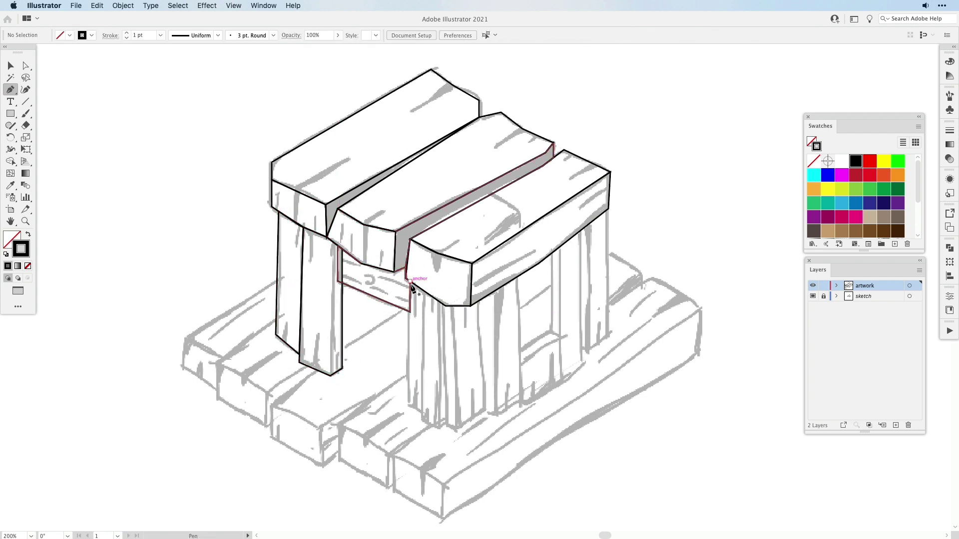
# Trace the stepped outline of the front face of the corner leg under the nearest roof plank.
pyautogui.click(405, 312)
pyautogui.click(405, 404)
pyautogui.click(421, 412)
pyautogui.click(421, 420)
pyautogui.click(439, 429)
pyautogui.click(446, 423)
pyautogui.click(460, 428)
pyautogui.click(451, 306)
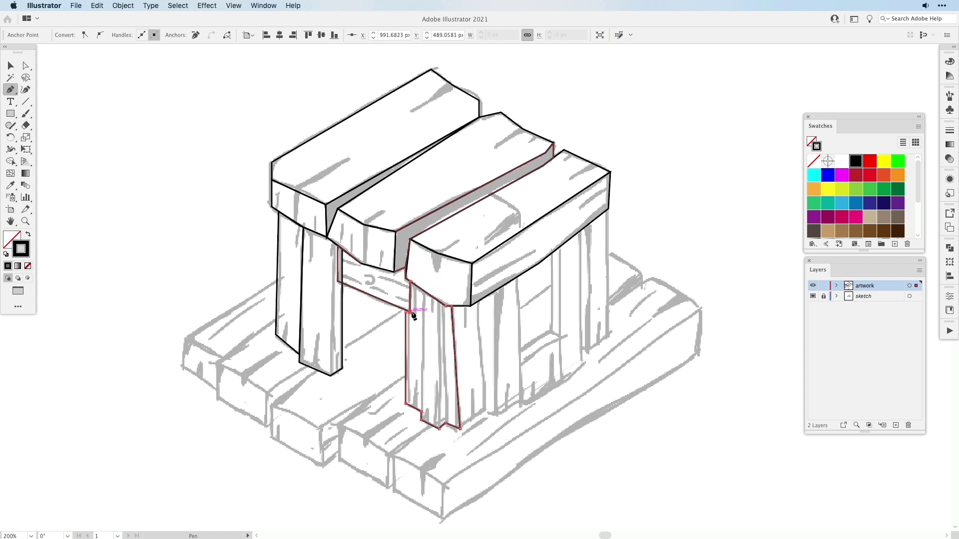
pyautogui.click(405, 312)
pyautogui.keyDown('super'); pyautogui.click(424, 312); pyautogui.keyUp('super')
# Outline the protruding middle board of the corner leg and draw the vertical edge line beside it.
pyautogui.click(423, 291)
pyautogui.click(421, 420)
pyautogui.click(440, 429)
pyautogui.click(441, 303)
pyautogui.click(423, 291)
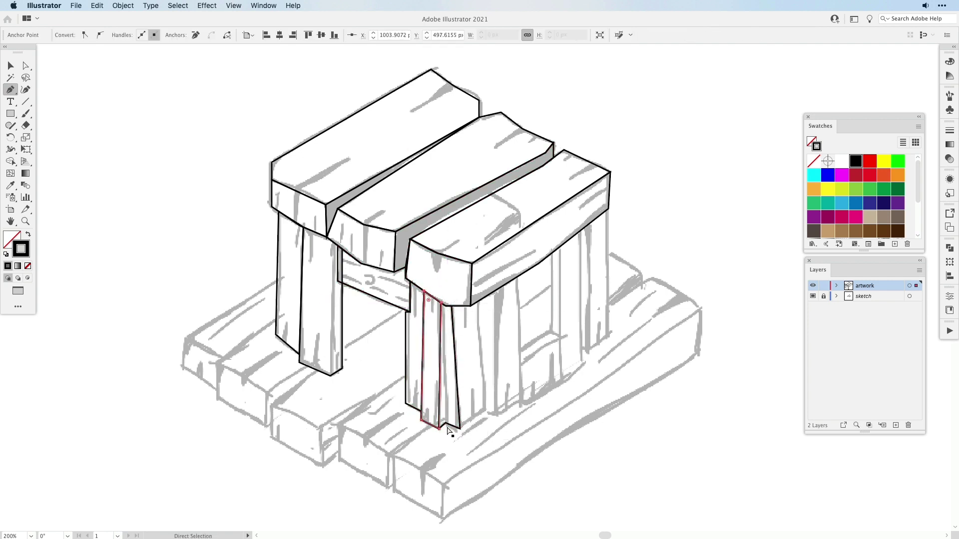
pyautogui.keyDown('super'); pyautogui.click(447, 428); pyautogui.keyUp('super')
pyautogui.click(446, 306)
pyautogui.click(445, 423)
pyautogui.keyDown('super'); pyautogui.click(462, 430); pyautogui.keyUp('super')
# Outline the wide side board at the corner of the leg, from the roof plank to the ground.
pyautogui.click(463, 429)
pyautogui.click(486, 410)
pyautogui.click(480, 301)
pyautogui.click(471, 306)
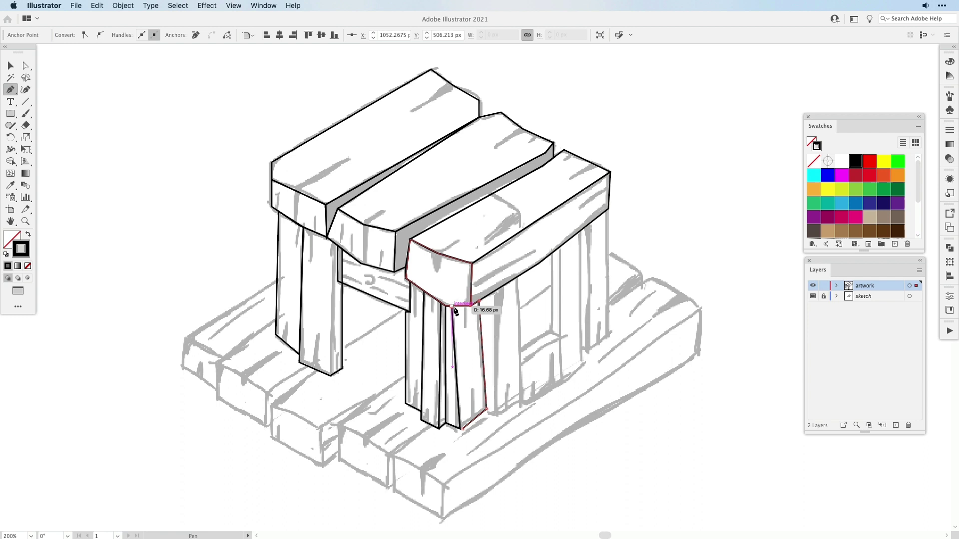
pyautogui.click(451, 306)
pyautogui.click(462, 429)
pyautogui.keyDown('super'); pyautogui.click(475, 436); pyautogui.keyUp('super')
# Outline the narrow tapered board next to the corner leg and the outer edges of the adjoining upright board.
pyautogui.click(497, 414)
pyautogui.click(497, 290)
pyautogui.click(479, 301)
pyautogui.click(486, 410)
pyautogui.click(497, 415)
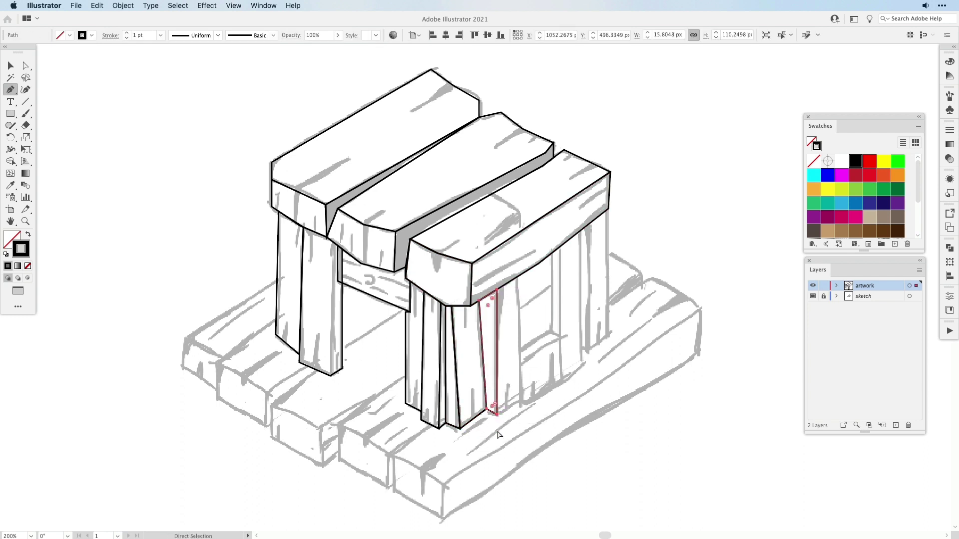
pyautogui.click(518, 278)
pyautogui.click(520, 404)
# Outline the front face and top face of the low block at the bottom of the side wall's opening.
pyautogui.click(563, 382)
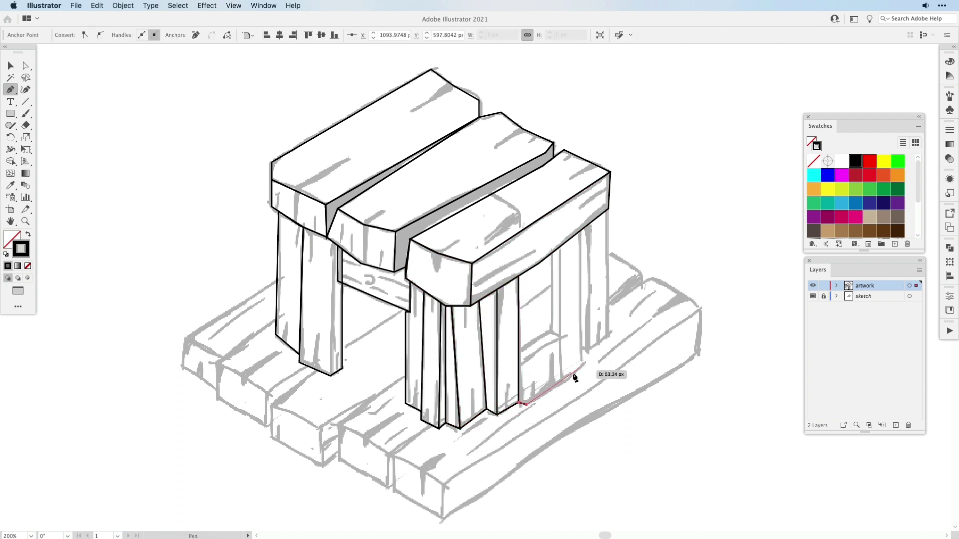
pyautogui.click(563, 338)
pyautogui.click(519, 365)
pyautogui.click(562, 337)
pyautogui.click(550, 330)
pyautogui.click(519, 352)
# Outline the short board above the side wall's opening, directly under the roof plank.
pyautogui.click(519, 310)
pyautogui.click(554, 285)
pyautogui.click(552, 253)
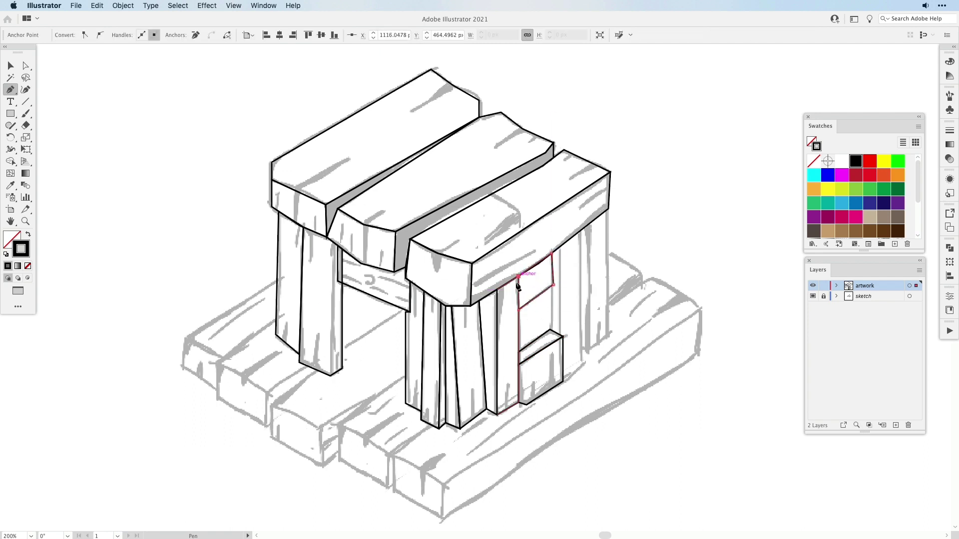
pyautogui.click(518, 277)
pyautogui.keyDown('super'); pyautogui.click(556, 289); pyautogui.keyUp('super')
# Outline the narrow vertical edge between the side wall's opening and the next upright board.
pyautogui.click(552, 254)
pyautogui.click(550, 329)
pyautogui.click(563, 337)
pyautogui.click(559, 248)
pyautogui.press('super+shift+a')
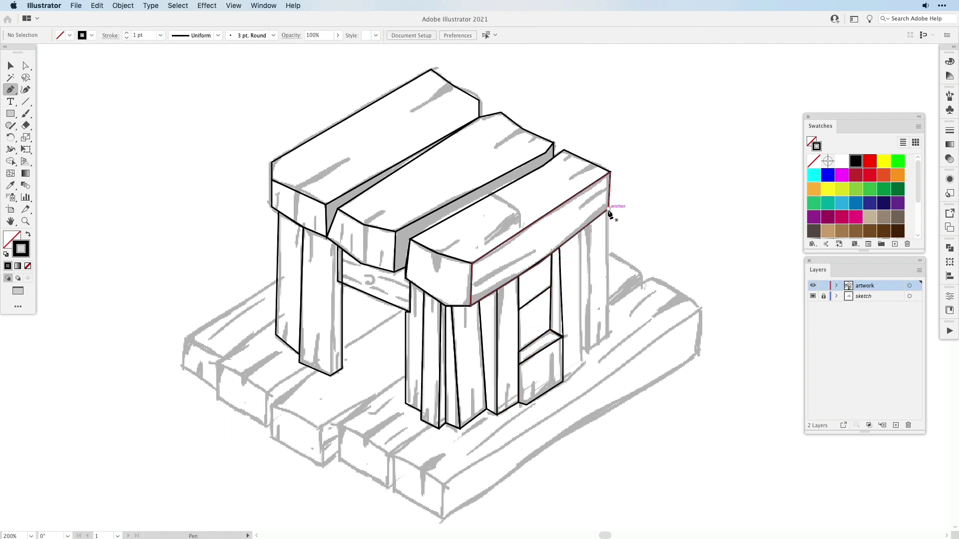
# Outline the far corner post and the upright board between it and the low block.
pyautogui.click(608, 209)
pyautogui.click(609, 338)
pyautogui.click(588, 355)
pyautogui.click(563, 382)
pyautogui.click(560, 248)
pyautogui.click(579, 232)
pyautogui.click(583, 364)
pyautogui.click(563, 382)
pyautogui.press('super+shift+a')
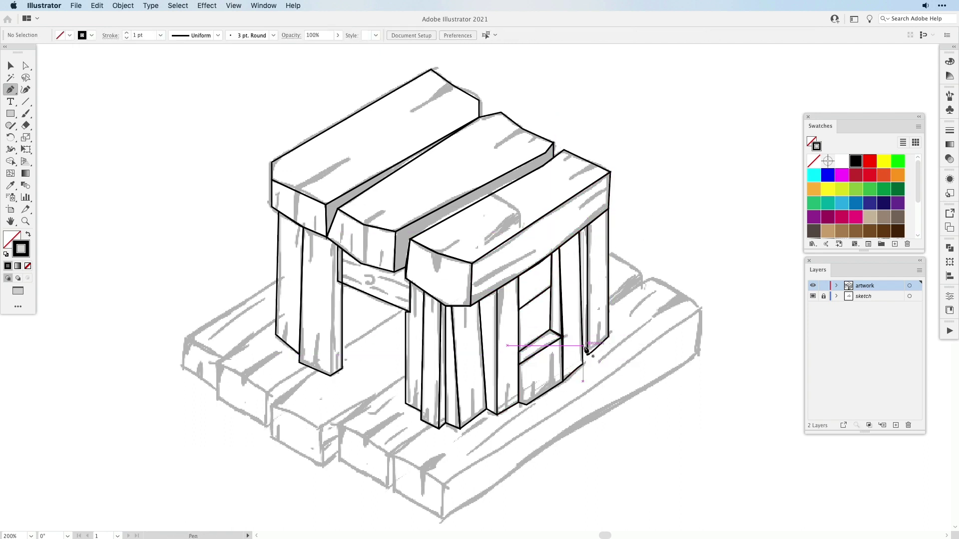
# Draw the small bottom edge of the recess between the far corner post and its neighbouring board.
pyautogui.click(588, 355)
pyautogui.click(583, 346)
pyautogui.click(588, 356)
pyautogui.press('super+shift+a')
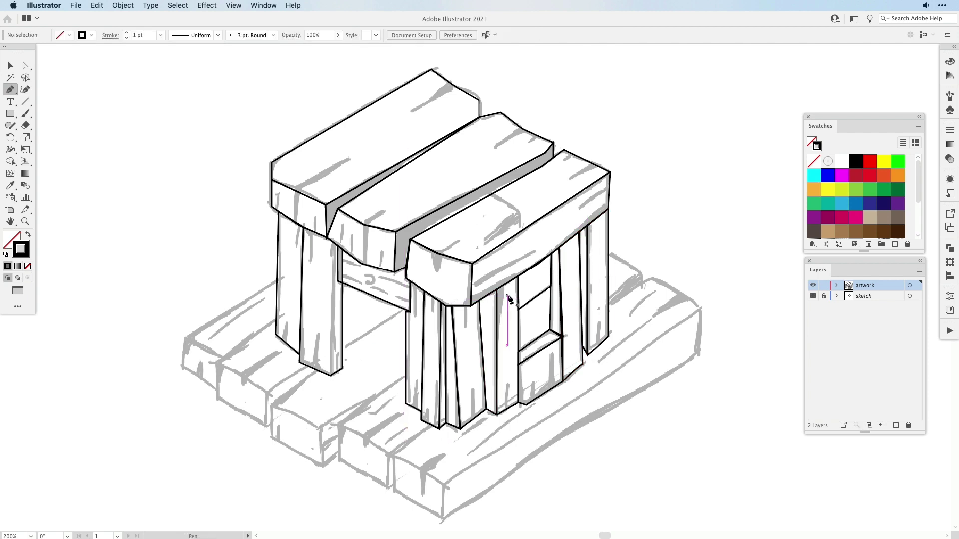
# Check the line art with the sketch hidden, and create a layer named base beneath the artwork layer.
pyautogui.click(813, 297)
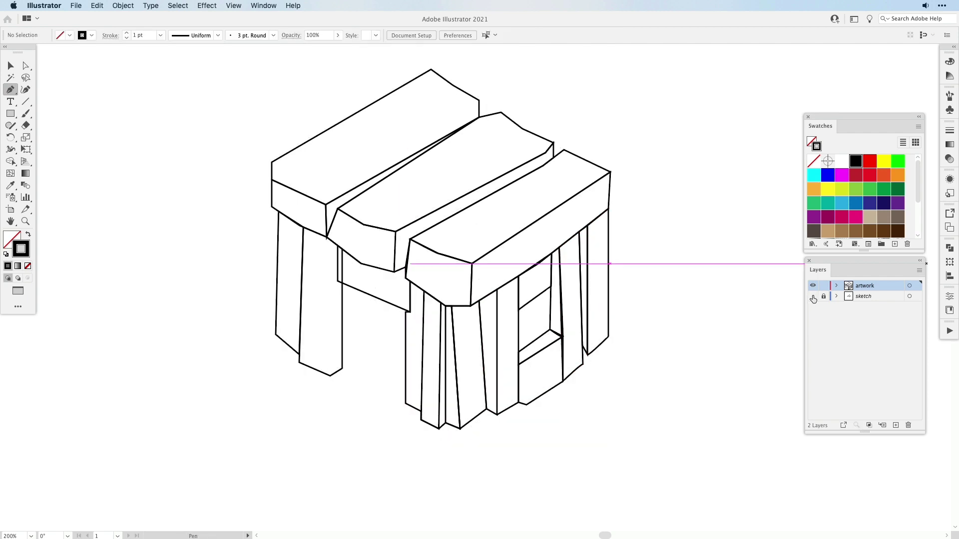
pyautogui.click(812, 297)
pyautogui.click(895, 425)
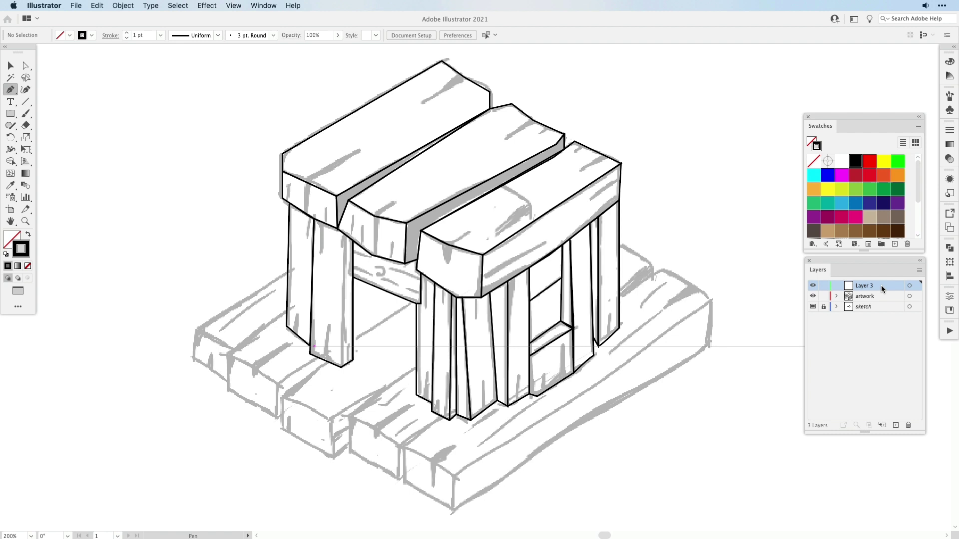
pyautogui.write('base')
pyautogui.press('Return')
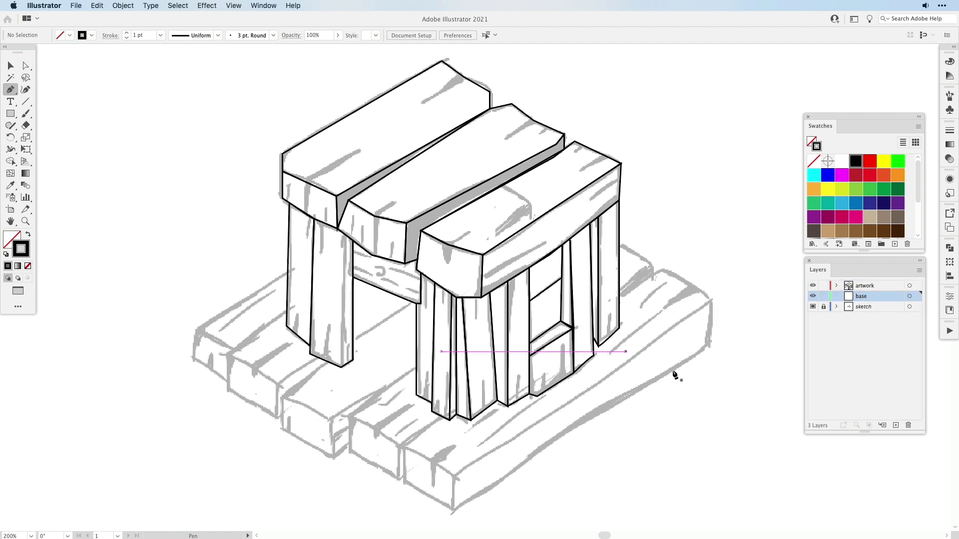
# On the base layer, outline the triangular top face of the base plank visible behind the far corner post.
pyautogui.click(634, 255)
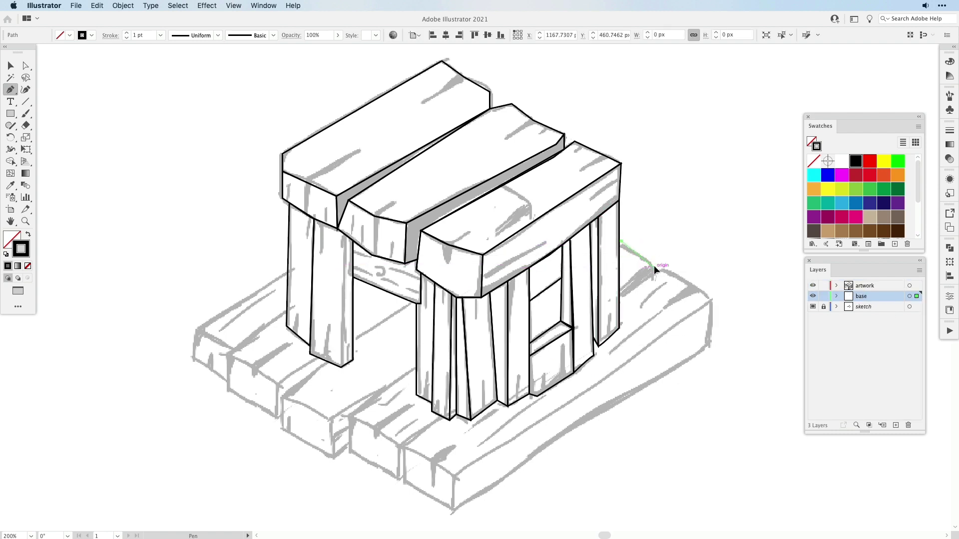
pyautogui.click(654, 268)
pyautogui.click(619, 299)
pyautogui.click(621, 241)
pyautogui.moveTo(621, 241); pyautogui.dragTo(619, 242)
pyautogui.click(619, 242)
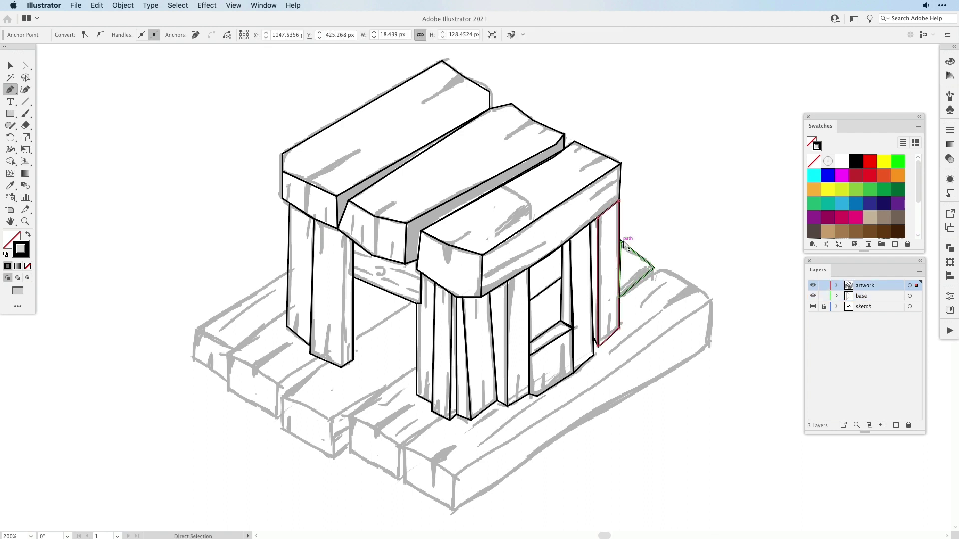
pyautogui.keyDown('super'); pyautogui.click(662, 257); pyautogui.keyUp('super')
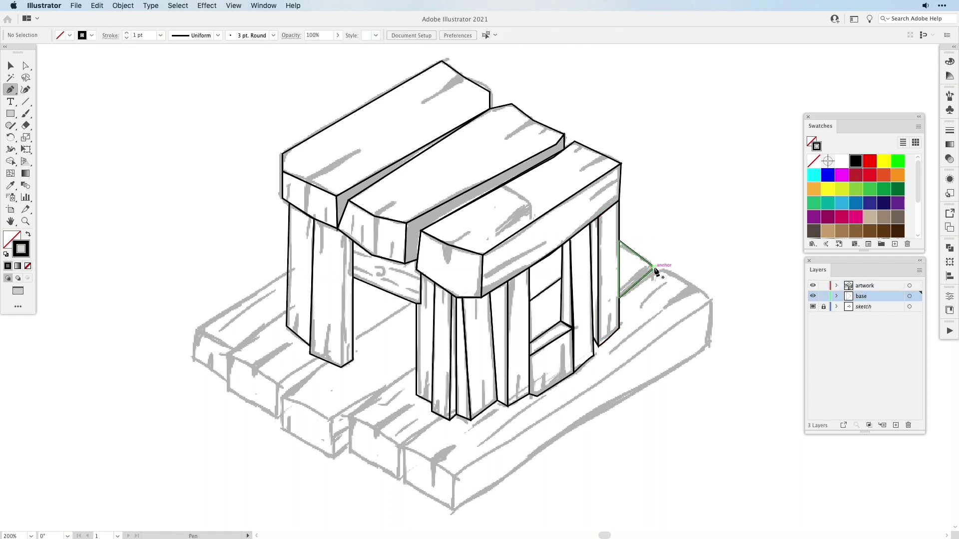
# Outline the thin shaded side face along the lower edge of that triangular plank piece.
pyautogui.click(654, 268)
pyautogui.click(619, 299)
pyautogui.click(654, 275)
pyautogui.click(655, 268)
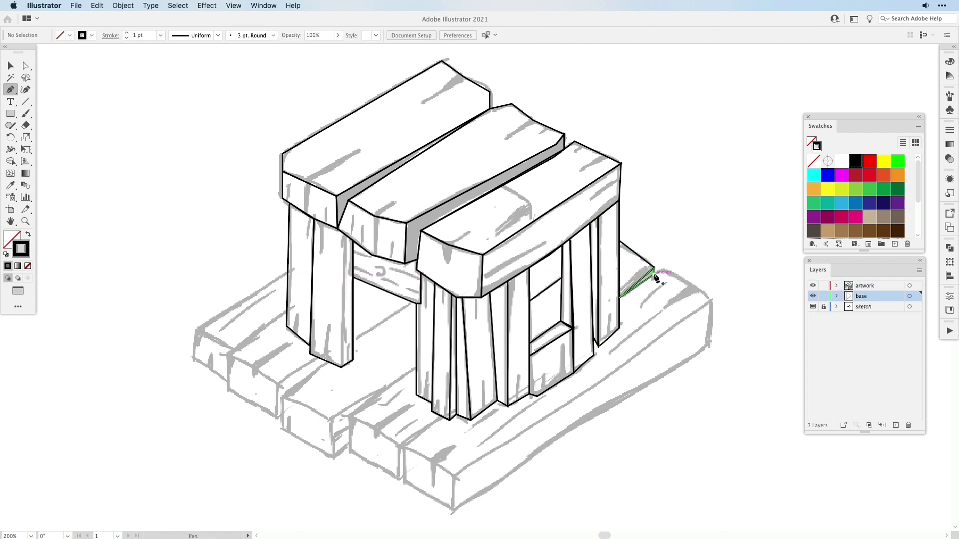
# Trace the outer edges of the nearest base plank's top face from its far end to its front end.
pyautogui.click(663, 270)
pyautogui.click(711, 301)
pyautogui.click(456, 478)
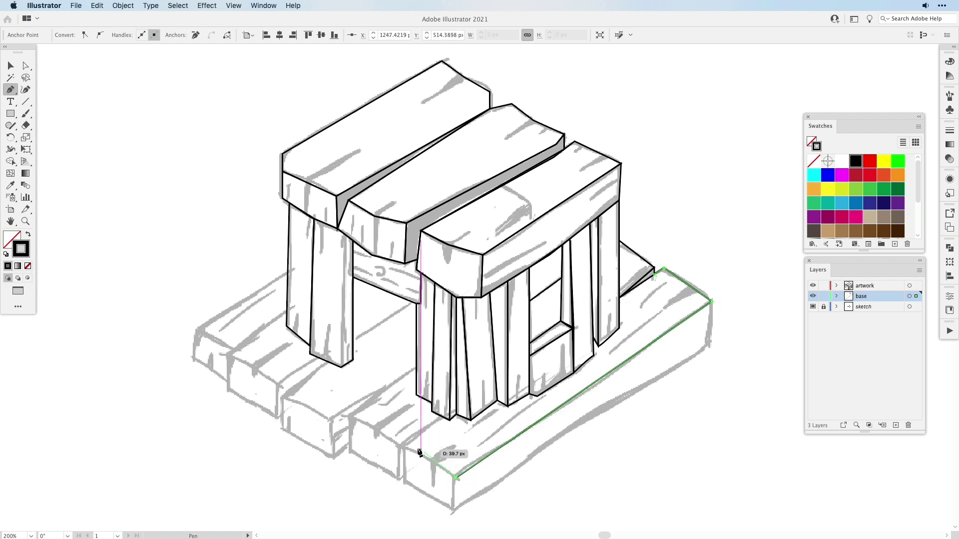
pyautogui.click(405, 448)
# Trace the nearest base plank's inner top edge around the feet of the posts to its far end, closing the top face.
pyautogui.click(443, 417)
pyautogui.click(456, 414)
pyautogui.click(471, 420)
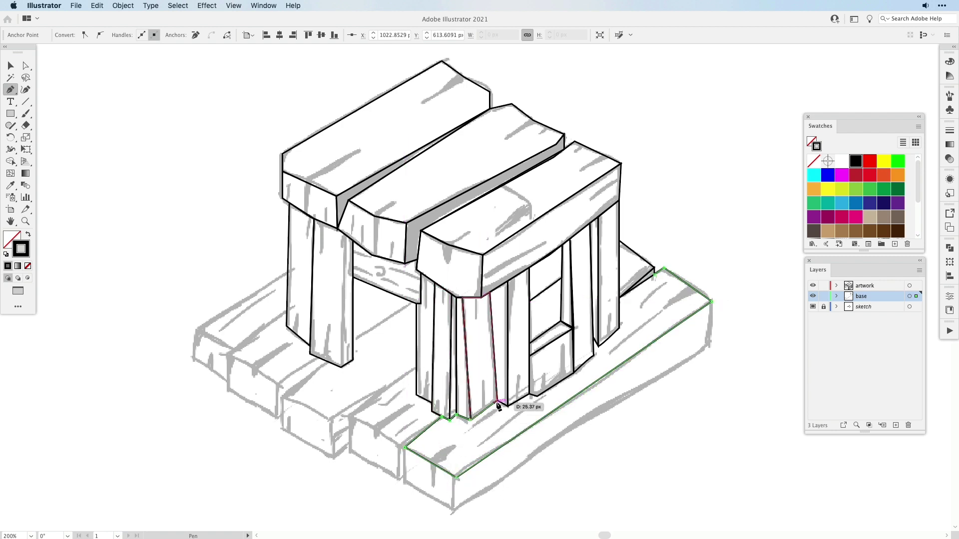
pyautogui.click(497, 401)
pyautogui.click(508, 406)
pyautogui.click(529, 395)
pyautogui.click(537, 396)
pyautogui.click(574, 372)
pyautogui.click(594, 355)
pyautogui.click(598, 341)
pyautogui.click(618, 327)
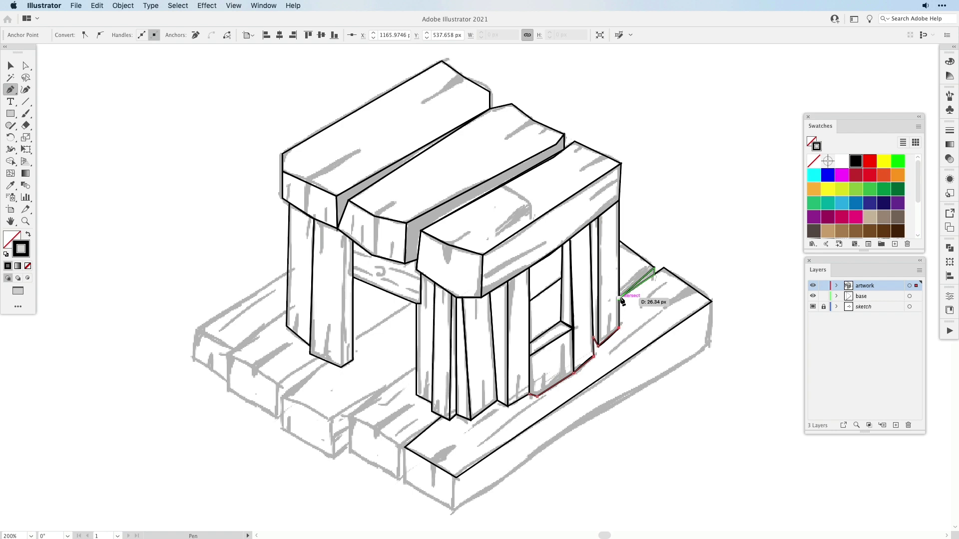
pyautogui.click(618, 298)
pyautogui.click(663, 270)
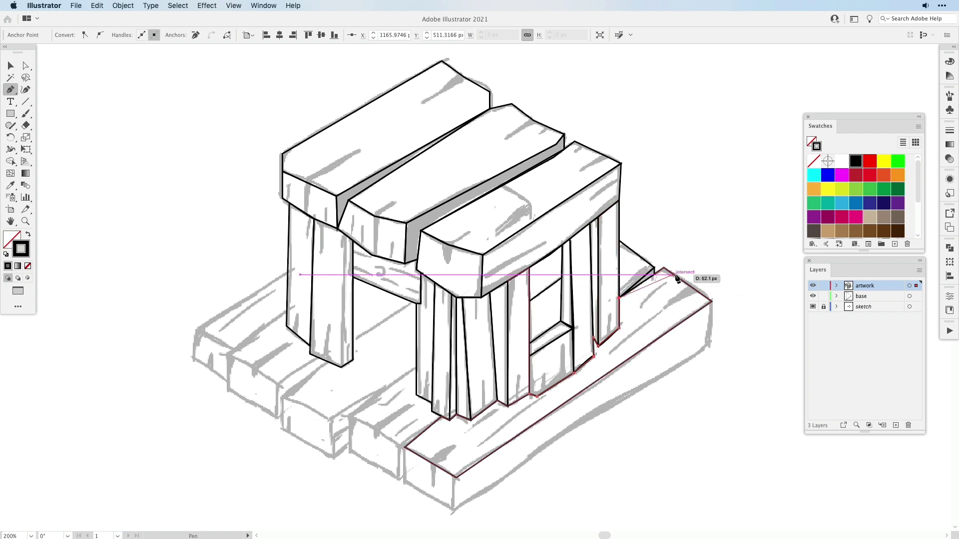
# Outline the nearest base plank's long side face and align its lower front corner with the sketch.
pyautogui.click(712, 301)
pyautogui.click(709, 346)
pyautogui.click(452, 510)
pyautogui.click(457, 477)
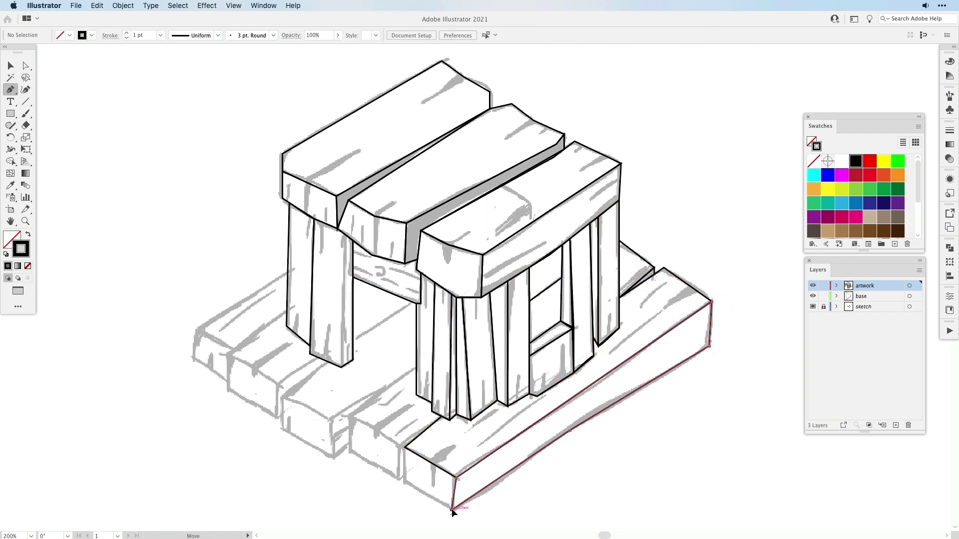
pyautogui.moveTo(452, 510); pyautogui.dragTo(454, 513)
# Outline the front end face of the nearest base plank.
pyautogui.click(405, 448)
pyautogui.click(405, 483)
pyautogui.click(453, 513)
pyautogui.keyDown('super'); pyautogui.click(381, 491); pyautogui.keyUp('super')
# Trace the second-nearest base plank's visible top edges up to the posts, and outline its front end face.
pyautogui.click(349, 415)
pyautogui.click(416, 367)
pyautogui.click(401, 445)
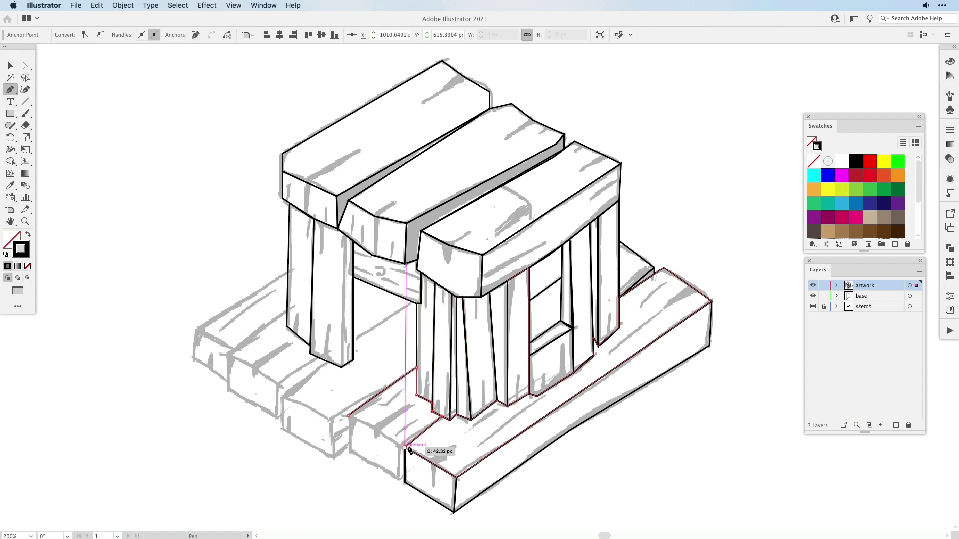
pyautogui.click(400, 480)
pyautogui.click(348, 452)
pyautogui.click(348, 415)
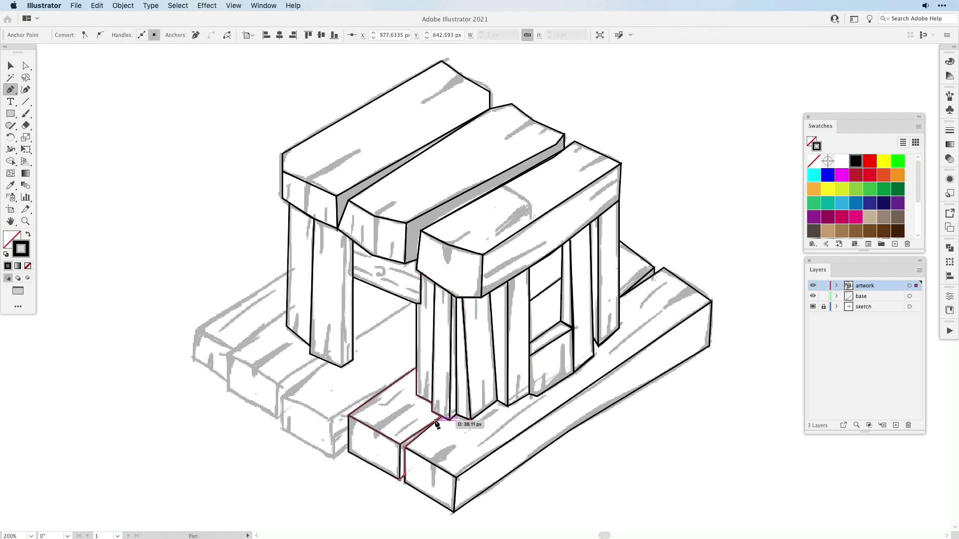
# Outline the narrow side face of the middle base plank in the gap beside the second-nearest plank.
pyautogui.click(331, 416)
pyautogui.click(387, 388)
pyautogui.click(349, 415)
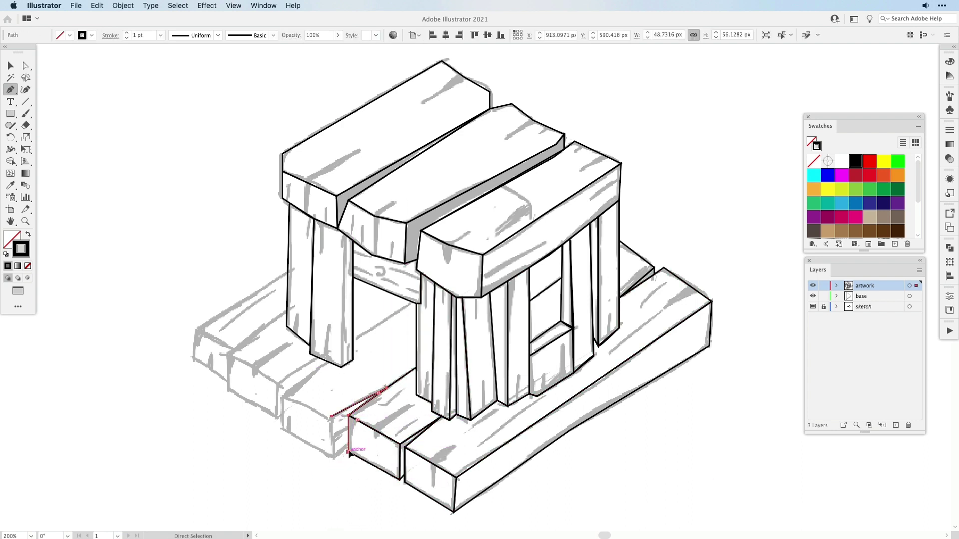
pyautogui.click(334, 459)
pyautogui.click(332, 417)
# Outline the thin side face between the middle base plank and the next plank behind it, up to the post.
pyautogui.click(283, 397)
pyautogui.click(327, 363)
pyautogui.click(317, 356)
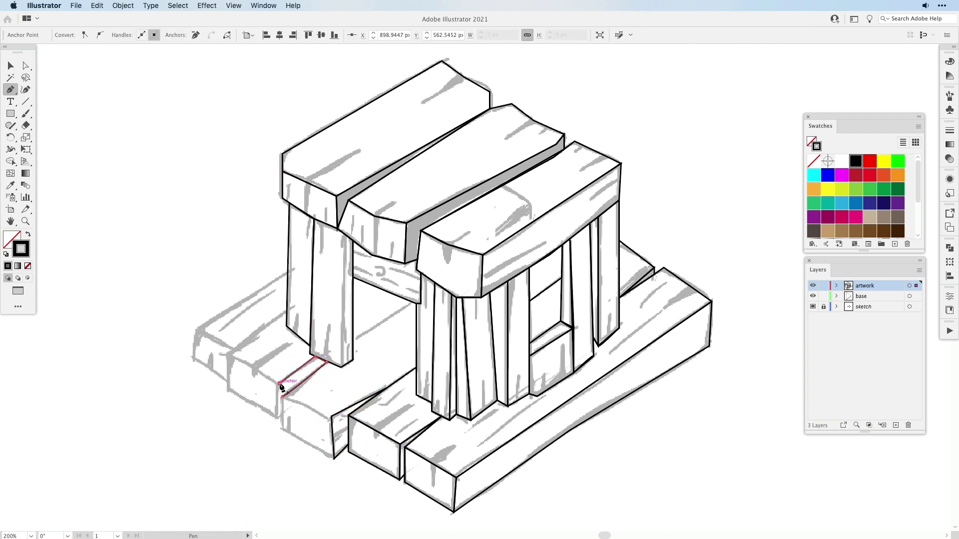
pyautogui.click(276, 386)
pyautogui.click(275, 420)
pyautogui.click(282, 416)
# Outline the front end face of the middle base plank.
pyautogui.click(334, 459)
pyautogui.click(331, 416)
pyautogui.click(282, 397)
pyautogui.keyDown('super'); pyautogui.click(367, 329); pyautogui.keyUp('super')
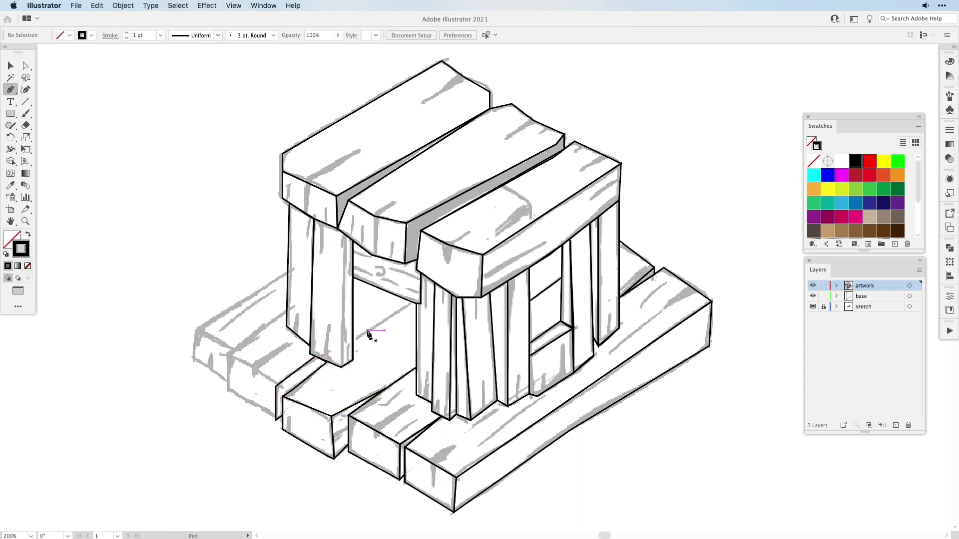
# Outline the front end face of the second-farthest base plank and bend its upper edge to match the sketch.
pyautogui.click(229, 356)
pyautogui.click(229, 390)
pyautogui.click(276, 420)
pyautogui.click(276, 387)
pyautogui.click(228, 356)
pyautogui.click(255, 373)
pyautogui.moveTo(255, 373); pyautogui.dragTo(255, 368)
pyautogui.keyDown('super'); pyautogui.click(208, 400); pyautogui.keyUp('super')
# Trace the visible top face of the farthest base plank from the neighbouring plank's corner around behind the post.
pyautogui.click(229, 356)
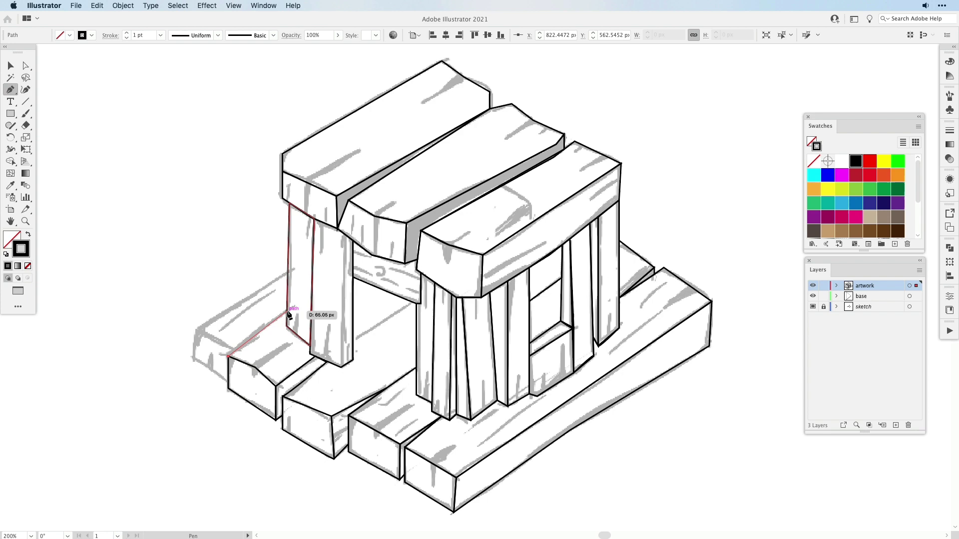
pyautogui.click(287, 313)
pyautogui.click(287, 273)
pyautogui.click(197, 331)
pyautogui.click(228, 357)
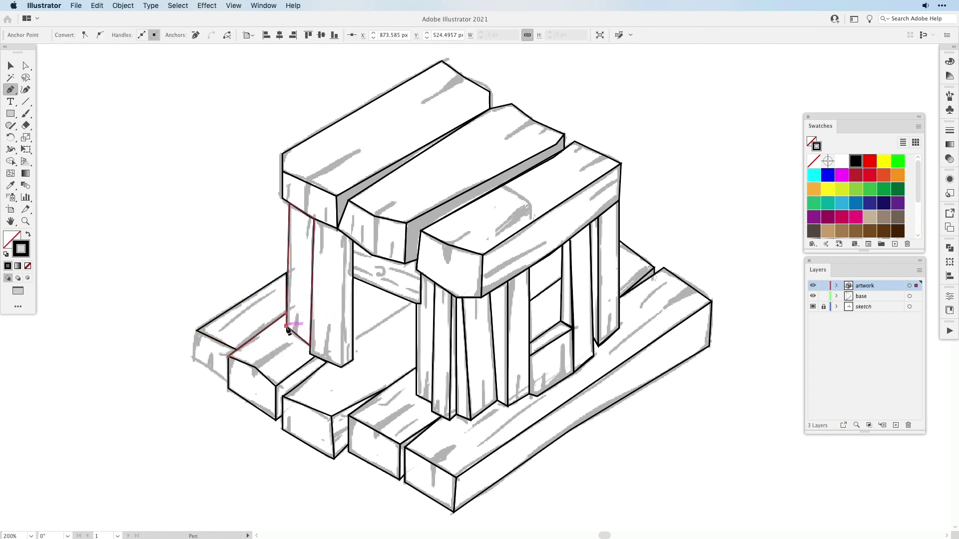
# Outline the front end face of the farthest base plank.
pyautogui.click(197, 331)
pyautogui.click(194, 359)
pyautogui.click(228, 383)
pyautogui.click(229, 357)
pyautogui.click(237, 350)
pyautogui.click(197, 330)
pyautogui.keyDown('super'); pyautogui.click(189, 451); pyautogui.keyUp('super')
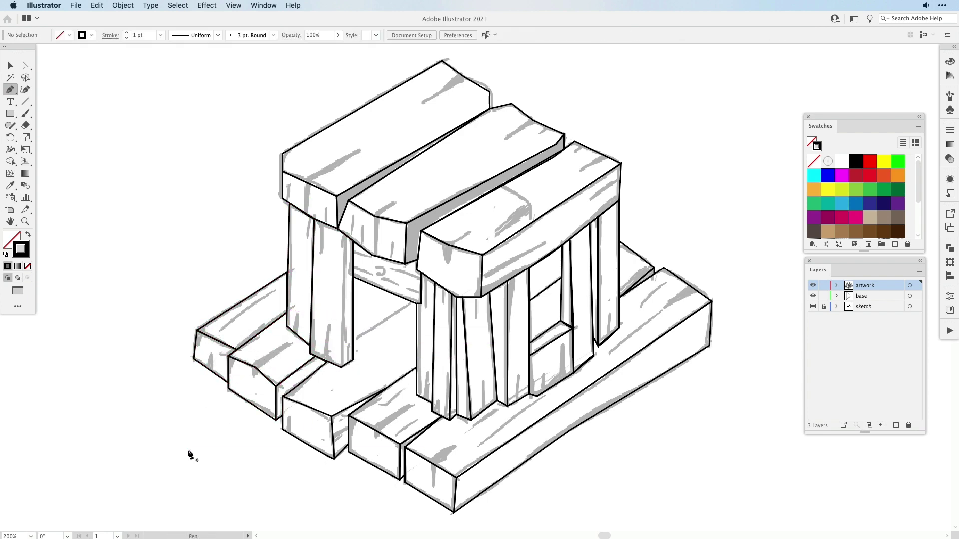
# Check the line art without the sketch, and move the crossbar's two inner end points behind the adjacent post.
pyautogui.click(813, 307)
pyautogui.click(814, 307)
pyautogui.moveTo(353, 277); pyautogui.dragTo(349, 275)
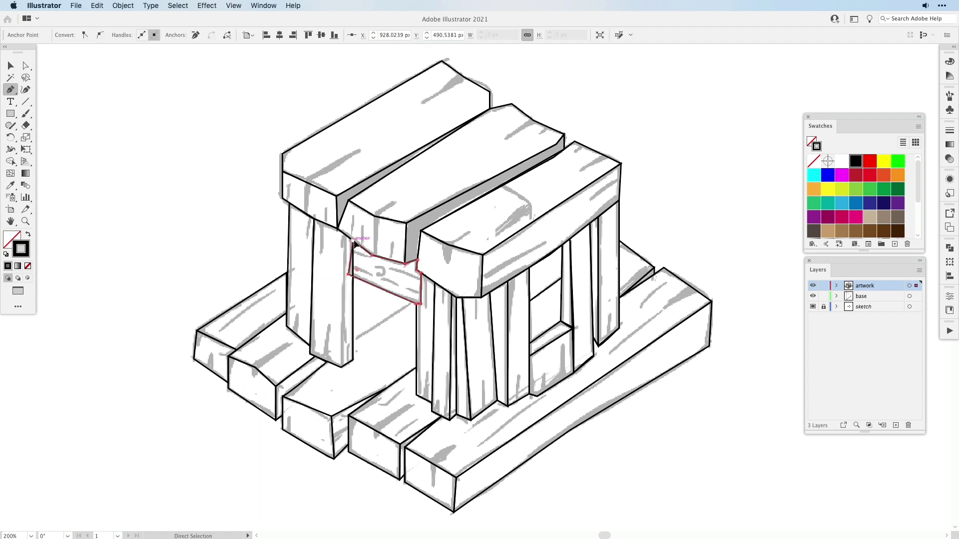
pyautogui.moveTo(353, 242); pyautogui.dragTo(349, 238)
pyautogui.keyDown('super'); pyautogui.click(353, 248); pyautogui.keyUp('super')
pyautogui.moveTo(349, 275); pyautogui.dragTo(351, 275)
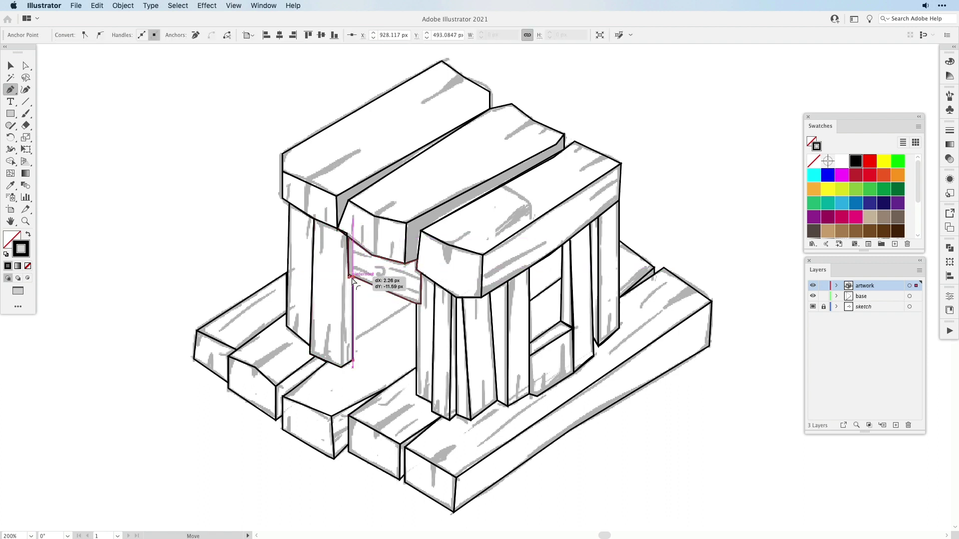
pyautogui.moveTo(349, 238); pyautogui.dragTo(350, 239)
# Shift the overlapping corner point at the window opening's sill so it meets the edge of the adjacent post.
pyautogui.keyDown('super'); pyautogui.click(580, 289); pyautogui.keyUp('super')
pyautogui.scroll(8, 609, 314)
pyautogui.press('a')
pyautogui.keyDown('super'); pyautogui.click(465, 339); pyautogui.keyUp('super')
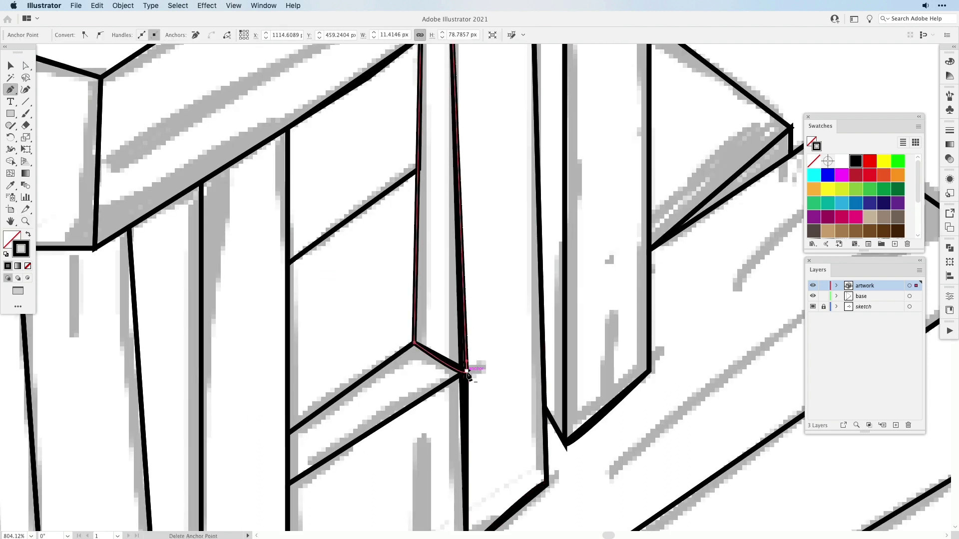
pyautogui.moveTo(467, 370); pyautogui.dragTo(461, 368)
pyautogui.moveTo(466, 370); pyautogui.dragTo(461, 369)
pyautogui.keyDown('super'); pyautogui.click(504, 322); pyautogui.keyUp('super')
pyautogui.scroll(-8, 515, 295)
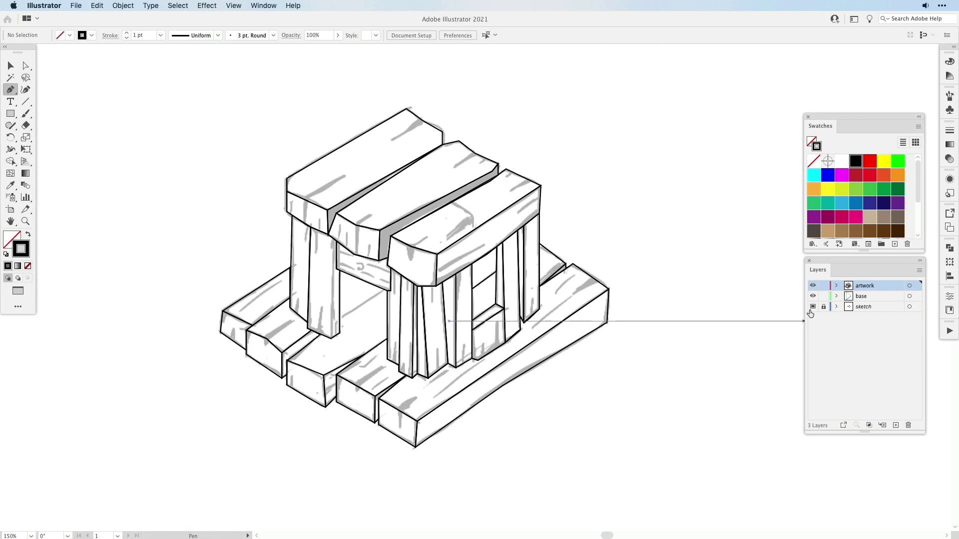
# Hide the sketch layer and create a layer named fill base directly above it.
pyautogui.click(812, 308)
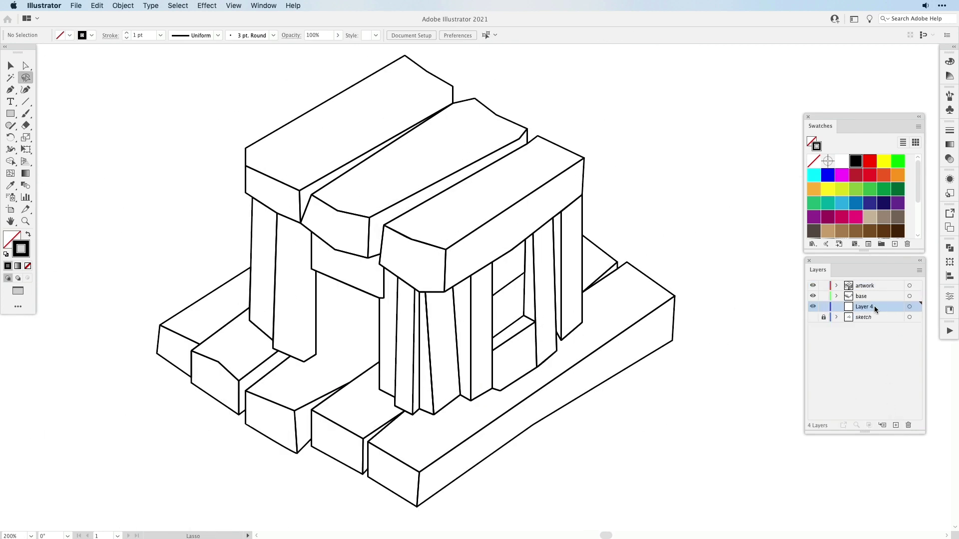
pyautogui.doubleClick(874, 307)
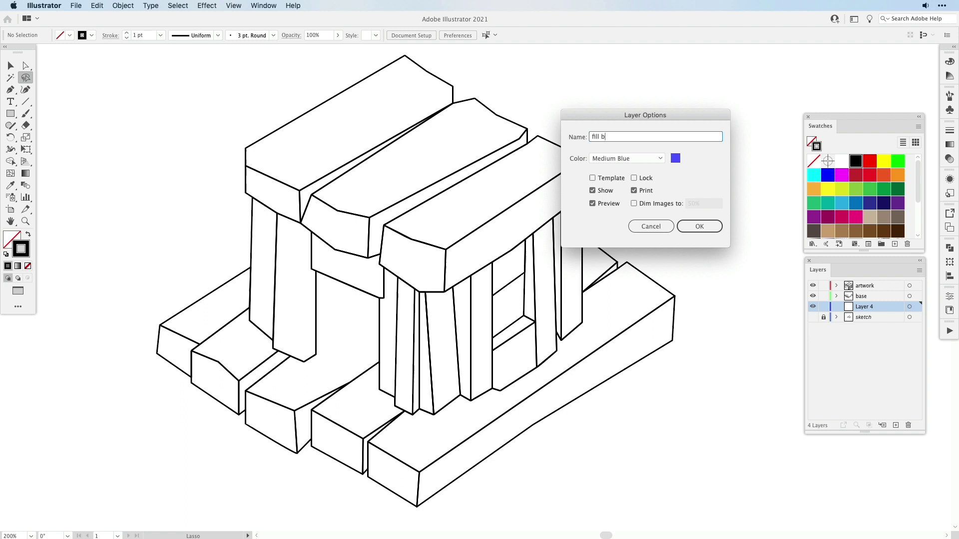
pyautogui.press('Return')
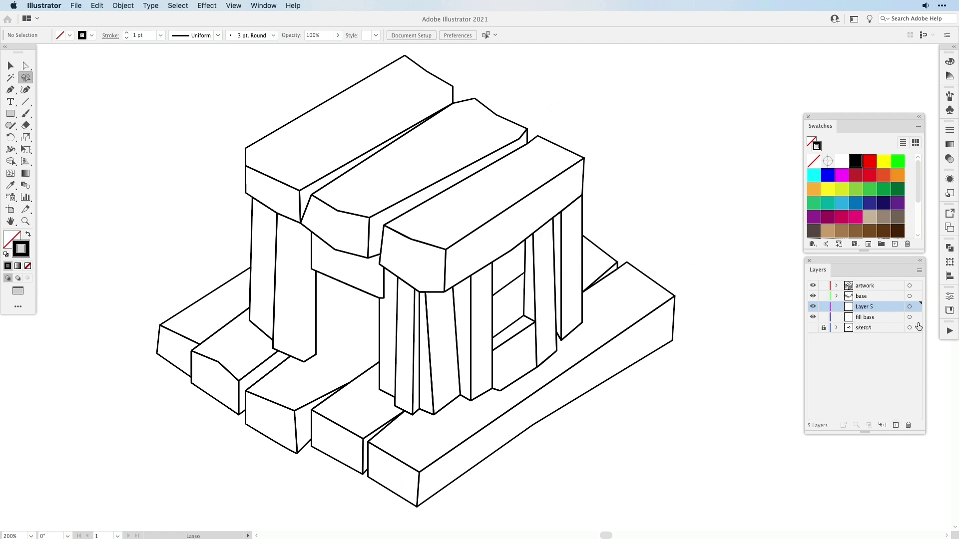
# Create a layer named fill hut above fill base, and rename the artwork layer hut.
pyautogui.doubleClick(867, 308)
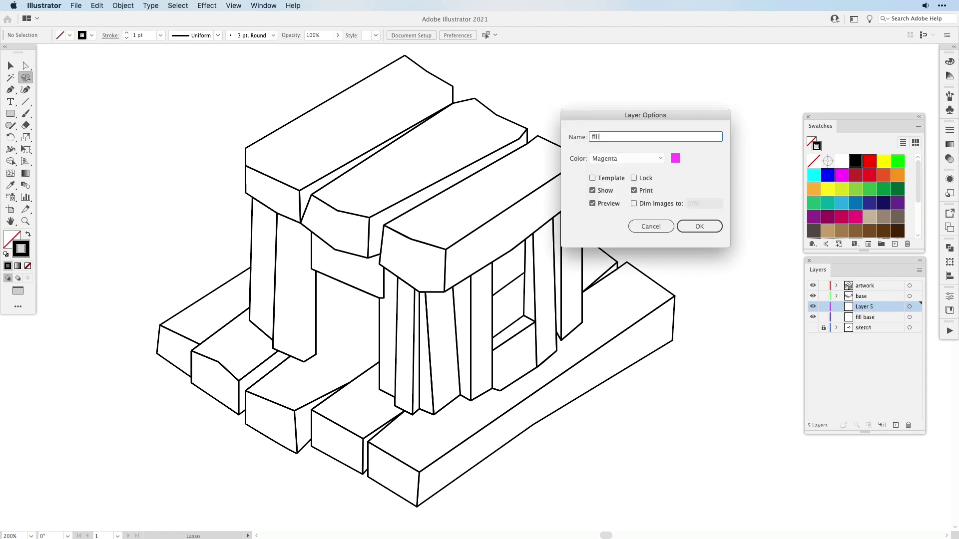
pyautogui.press('Return')
pyautogui.click(871, 286)
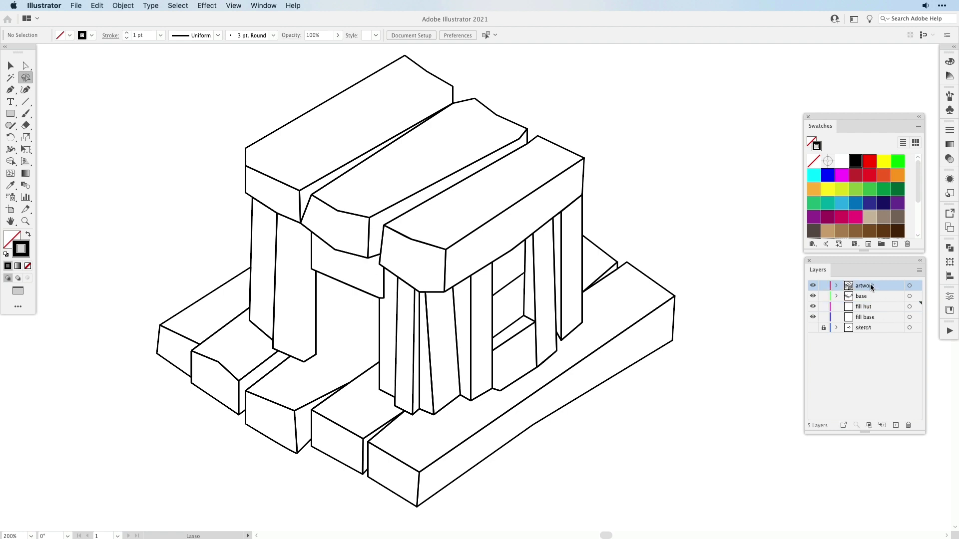
pyautogui.click(866, 395)
# Select all line art on the base layer and copy it onto the fill base layer.
pyautogui.click(909, 297)
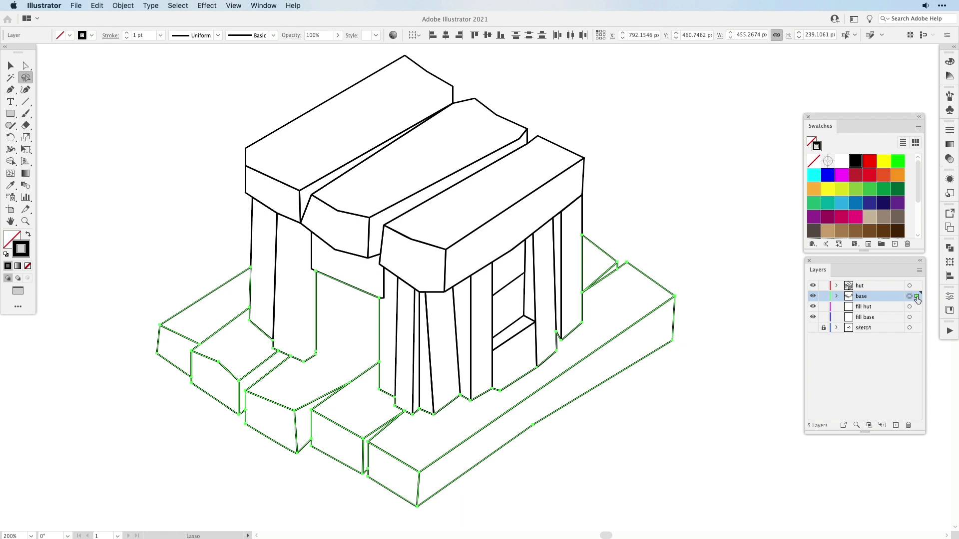
pyautogui.moveTo(917, 297); pyautogui.dragTo(917, 318)
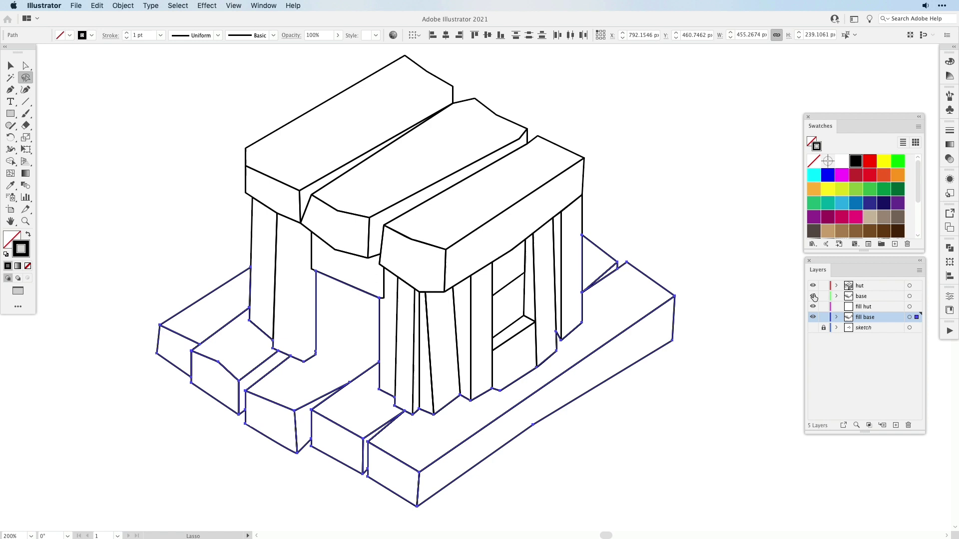
pyautogui.click(12, 240)
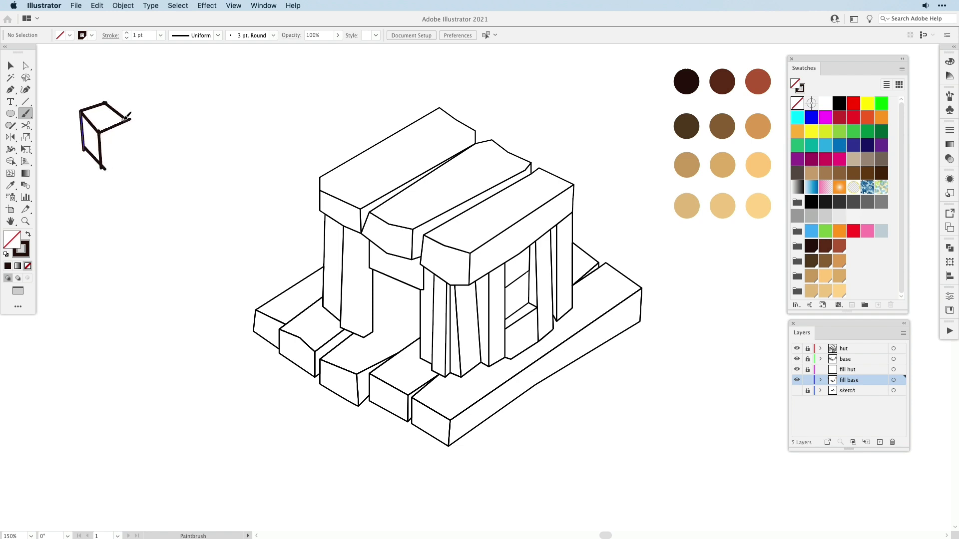
# Paint the small sample cube's two vertical faces, one dark brown from the palette and the other light brown.
pyautogui.press('i')
pyautogui.click(108, 146)
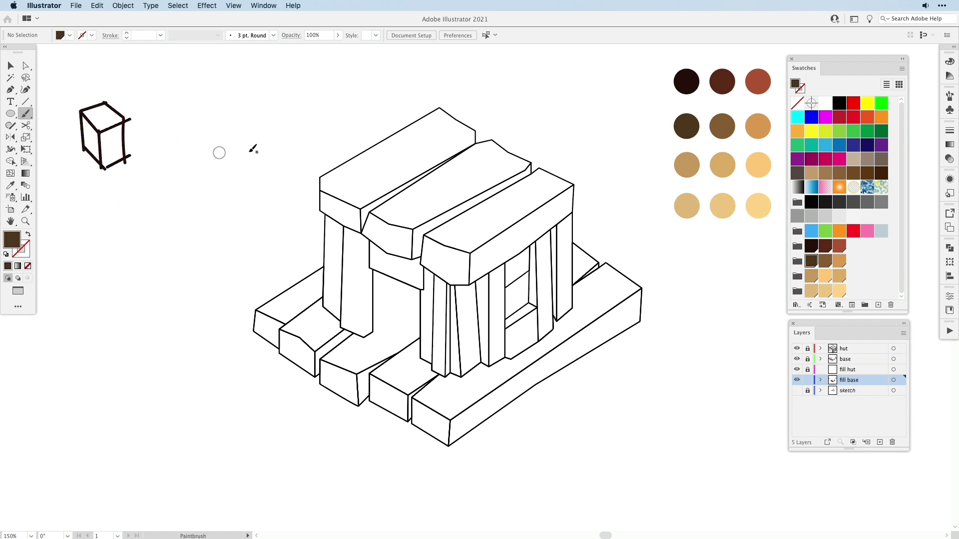
pyautogui.hotkey('shift', 'x')
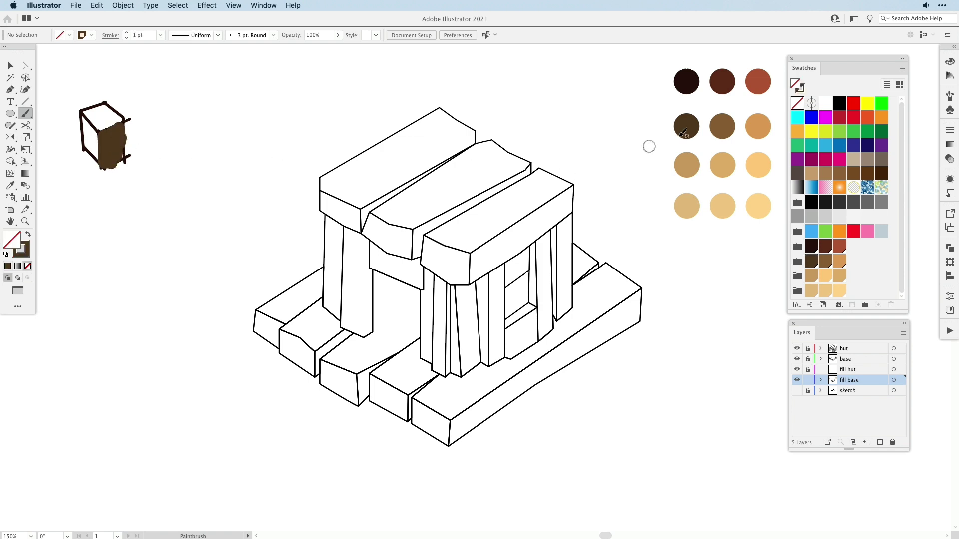
pyautogui.press('i')
pyautogui.click(685, 163)
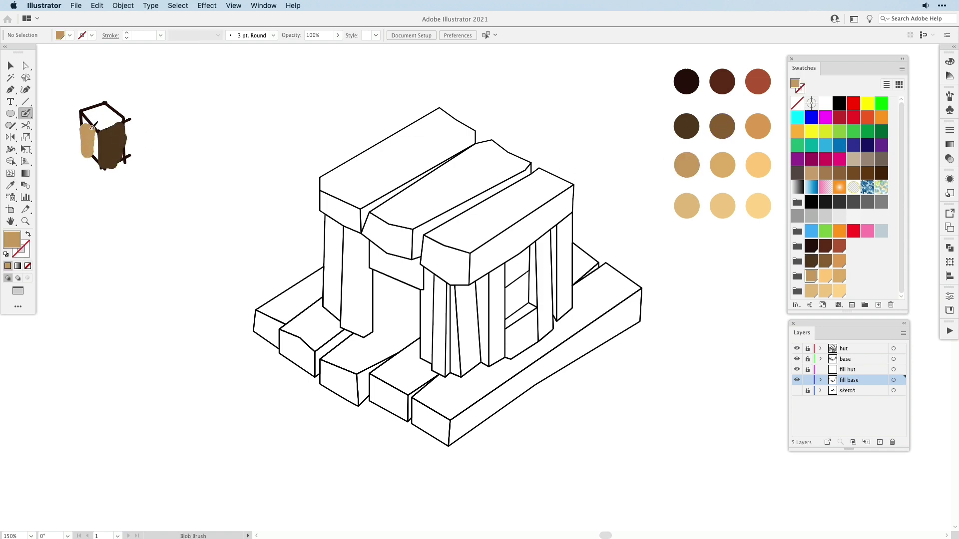
pyautogui.hotkey('shift', 'x')
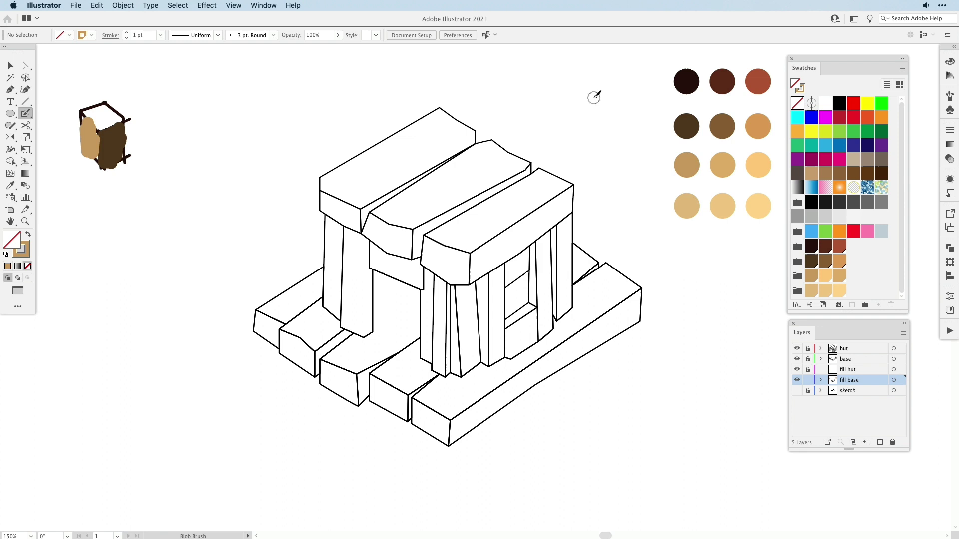
# Paint the sample cube's top face with the light tan from the palette's last row.
pyautogui.press('i')
pyautogui.click(687, 206)
pyautogui.press('b')
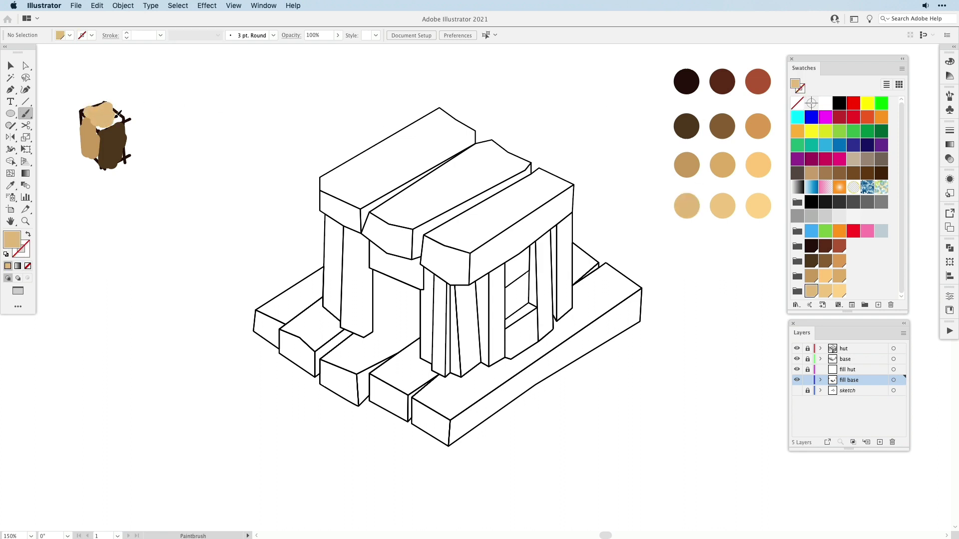
pyautogui.hotkey('shift', 'x')
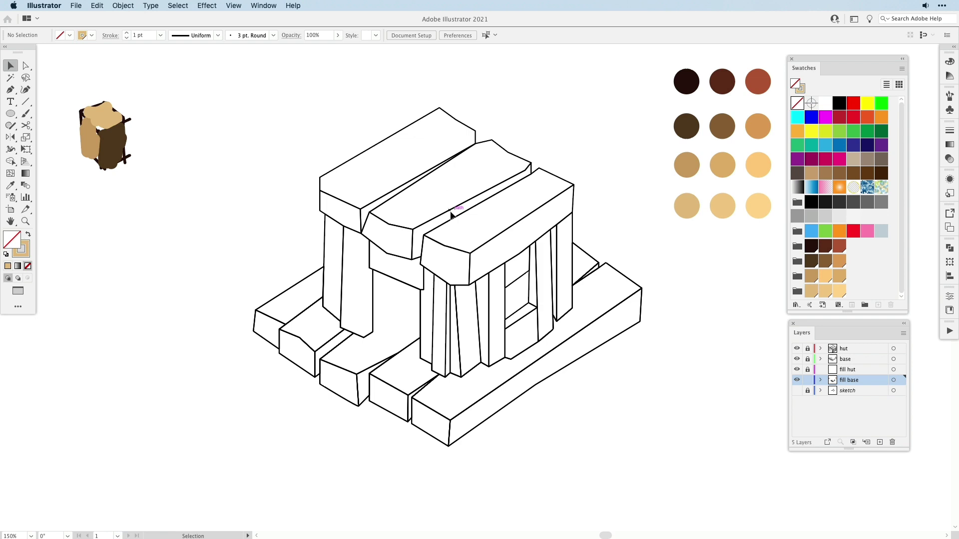
# Pick the dark brown palette color and turn the shapes on the fill base layer into a Live Paint group.
pyautogui.press('/')
pyautogui.click(684, 134)
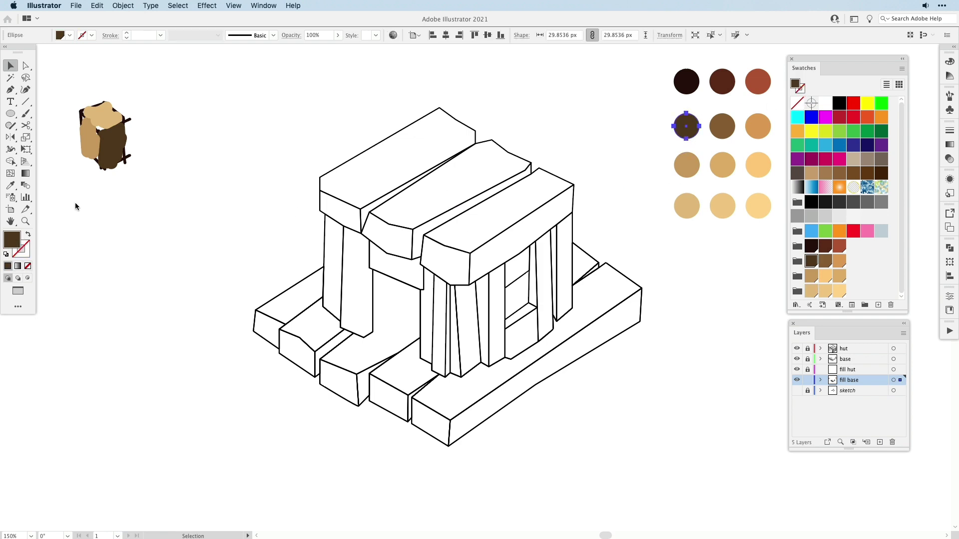
pyautogui.moveTo(10, 161); pyautogui.dragTo(65, 171)
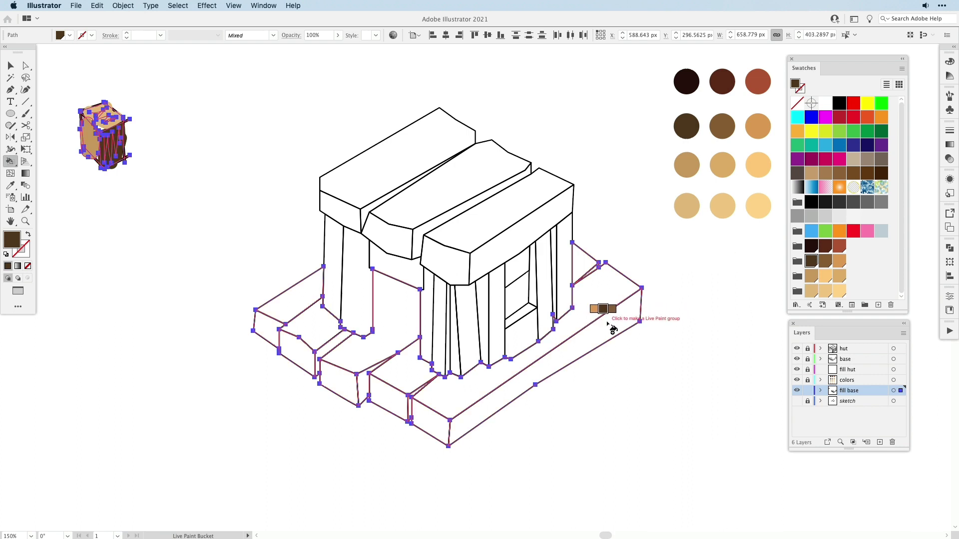
pyautogui.click(609, 325)
# Fill the shaded side faces of the base planks, including the narrow ones in the gaps, with dark brown.
pyautogui.click(571, 355)
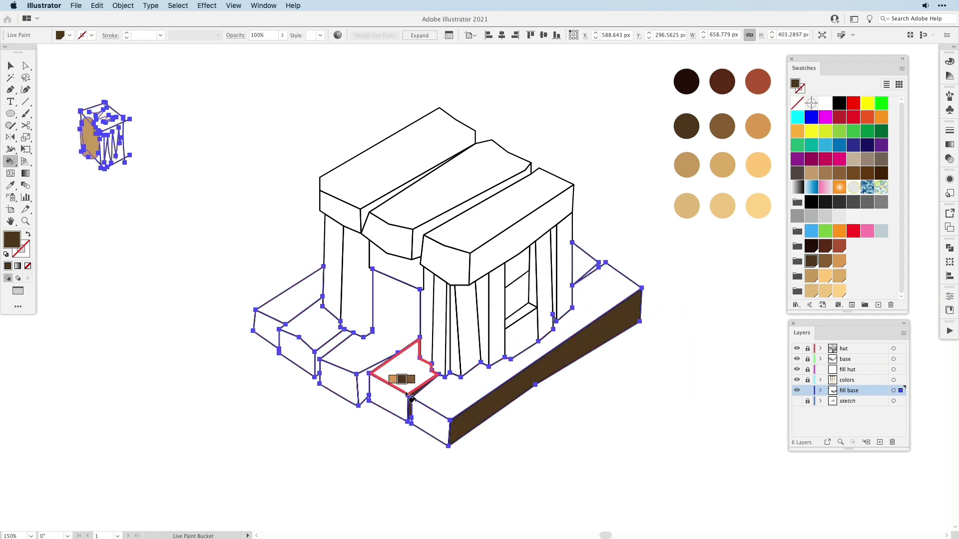
pyautogui.click(363, 384)
pyautogui.click(326, 348)
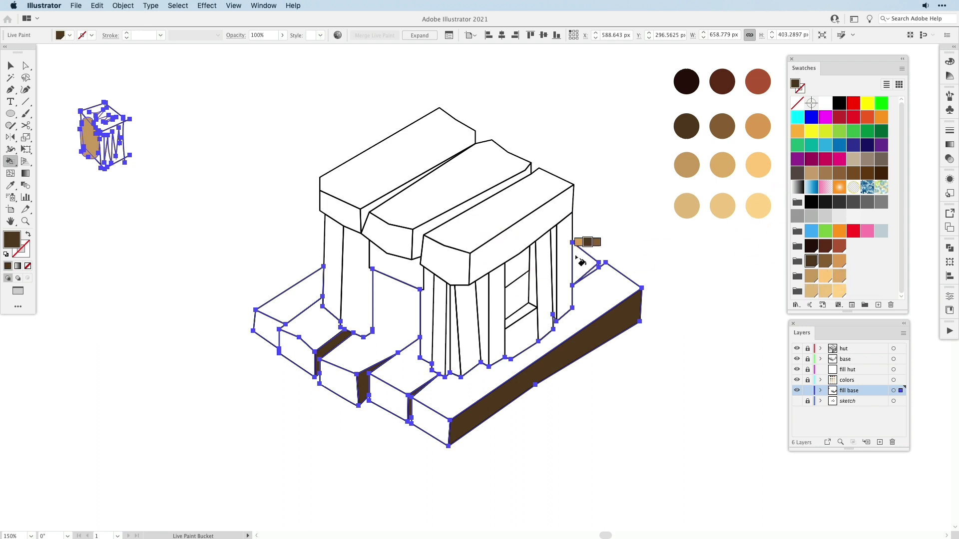
# Fill the base planks' front ends with light brown and their top faces with the light tan from the palette's last row.
pyautogui.click(812, 279)
pyautogui.click(281, 336)
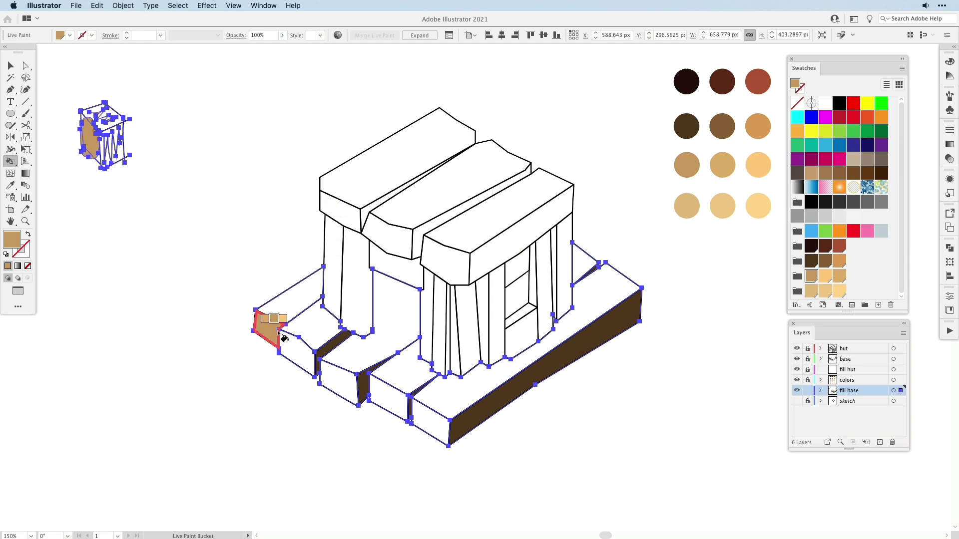
pyautogui.moveTo(282, 336)
pyautogui.mouseDown()
pyautogui.moveTo(314, 364)
pyautogui.moveTo(430, 419)
pyautogui.mouseUp()
pyautogui.click(812, 291)
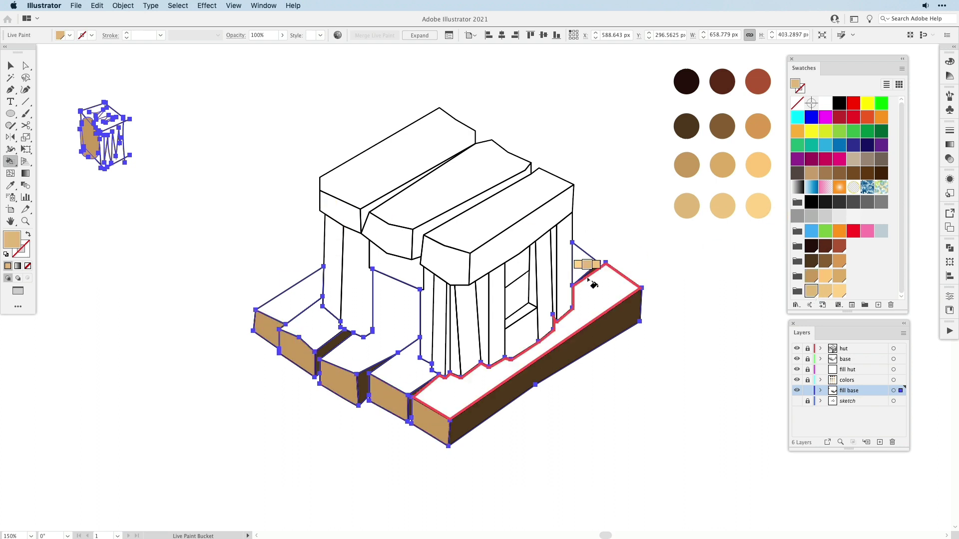
pyautogui.moveTo(593, 283)
pyautogui.mouseDown()
pyautogui.moveTo(584, 260)
pyautogui.moveTo(413, 368)
pyautogui.moveTo(384, 347)
pyautogui.moveTo(290, 325)
pyautogui.moveTo(323, 280)
pyautogui.mouseUp()
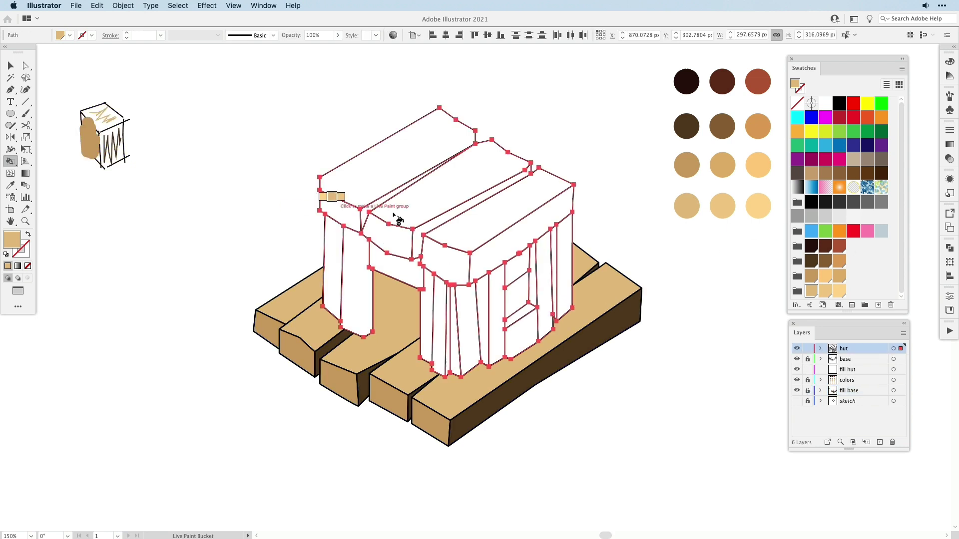
# Copy the hut's outlines onto the fill hut layer and lock the hut layer.
pyautogui.moveTo(902, 374); pyautogui.dragTo(901, 370)
pyautogui.click(807, 348)
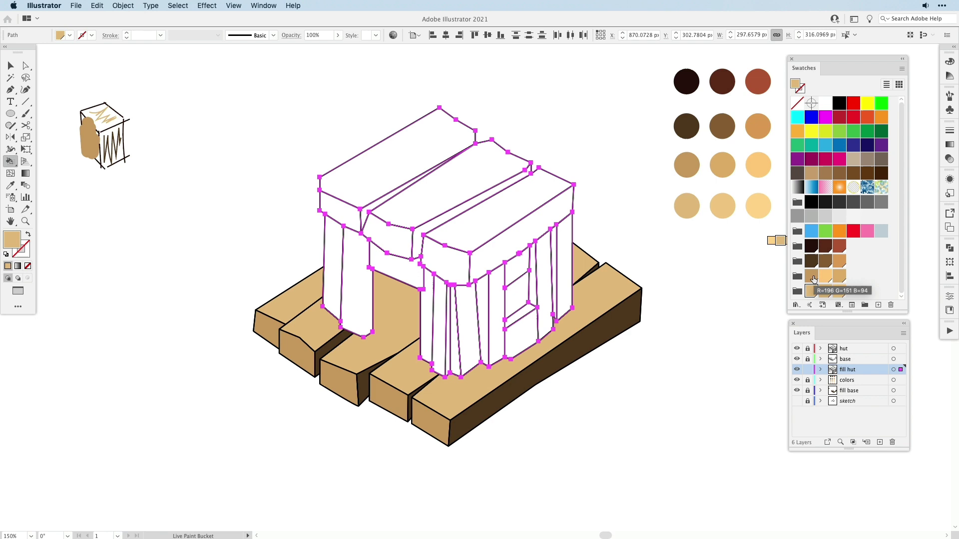
# Fill the hut's shaded side faces, around the window, and the gaps between the roof planks with dark brown using Live Paint.
pyautogui.click(811, 261)
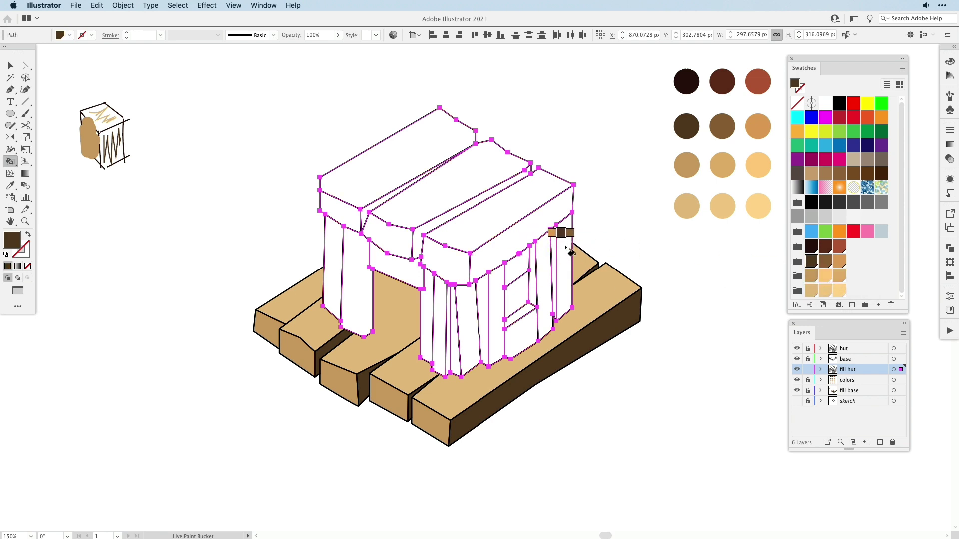
pyautogui.click(566, 244)
pyautogui.click(548, 271)
pyautogui.click(526, 330)
pyautogui.click(519, 269)
pyautogui.click(497, 319)
pyautogui.click(467, 330)
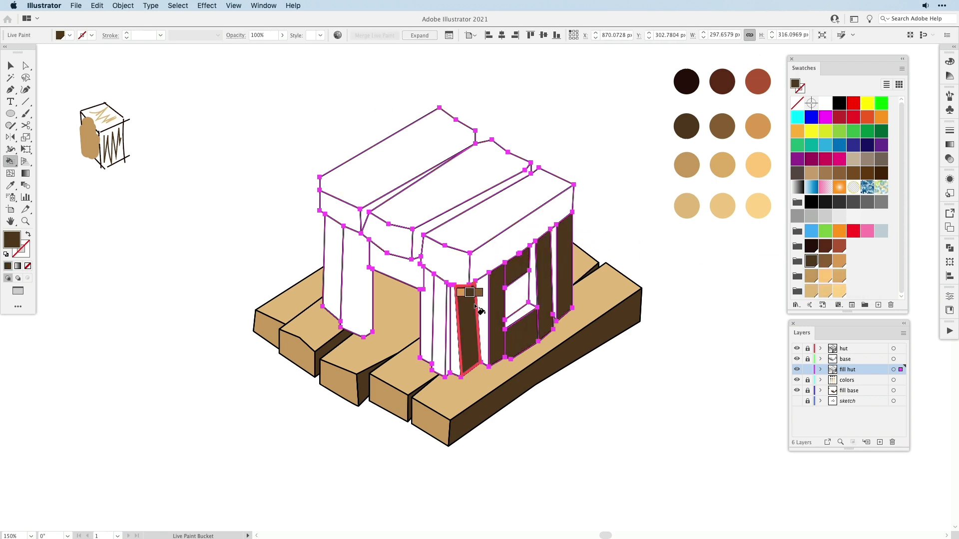
pyautogui.click(501, 249)
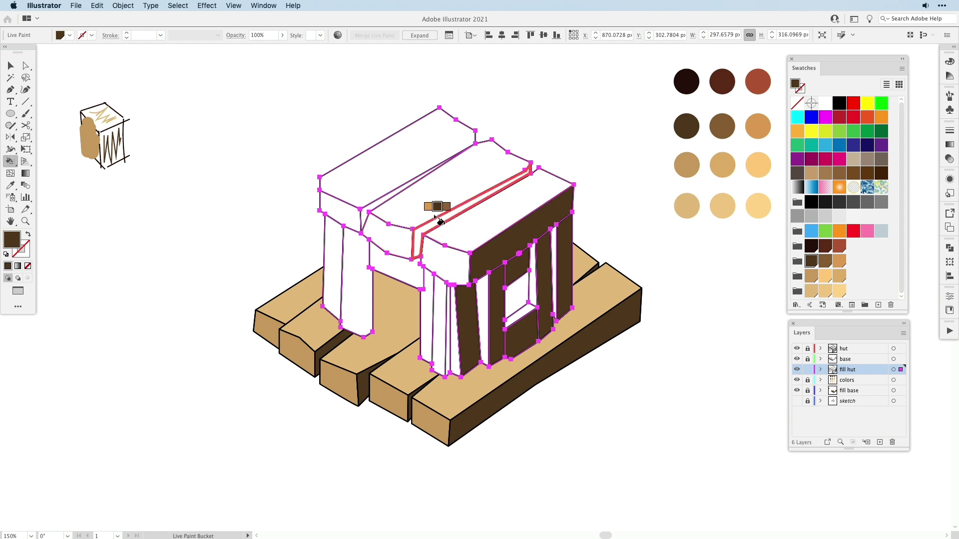
pyautogui.click(420, 231)
pyautogui.click(378, 203)
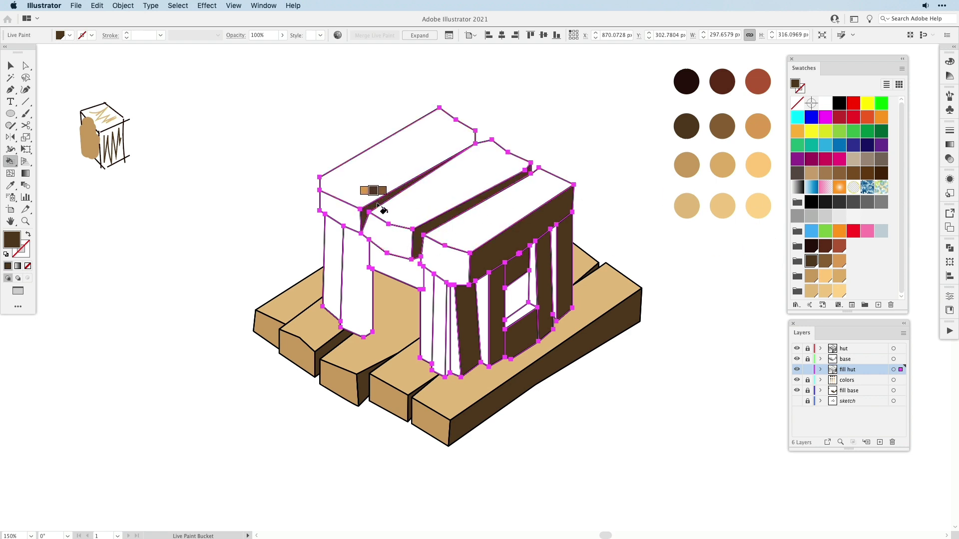
# Fill the front-facing sides of the hut's wall posts and the lintel above the doorway with light brown.
pyautogui.click(812, 280)
pyautogui.click(333, 256)
pyautogui.click(353, 276)
pyautogui.click(382, 263)
pyautogui.click(427, 310)
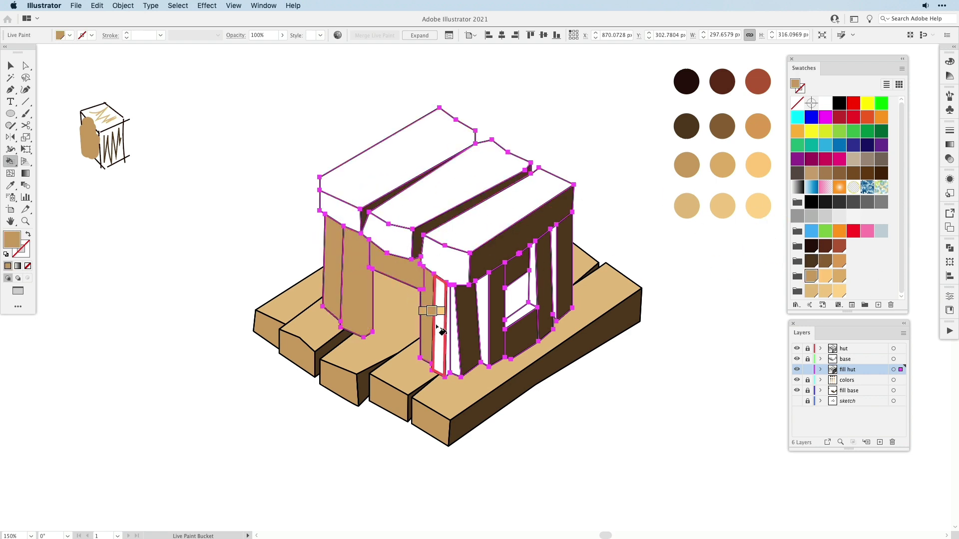
pyautogui.click(441, 332)
pyautogui.click(451, 343)
pyautogui.click(483, 320)
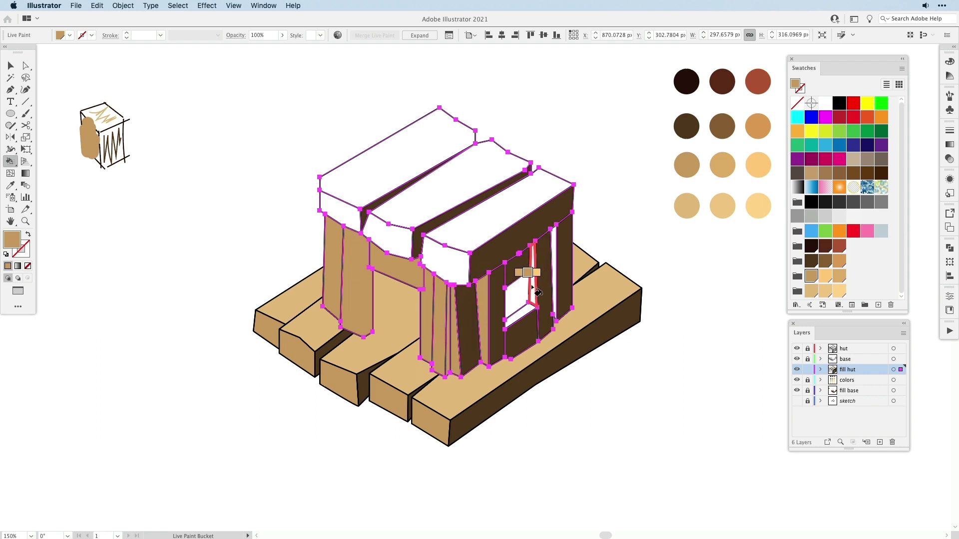
# Fill the front ends of the three roof planks with the same light brown.
pyautogui.click(330, 200)
pyautogui.click(389, 239)
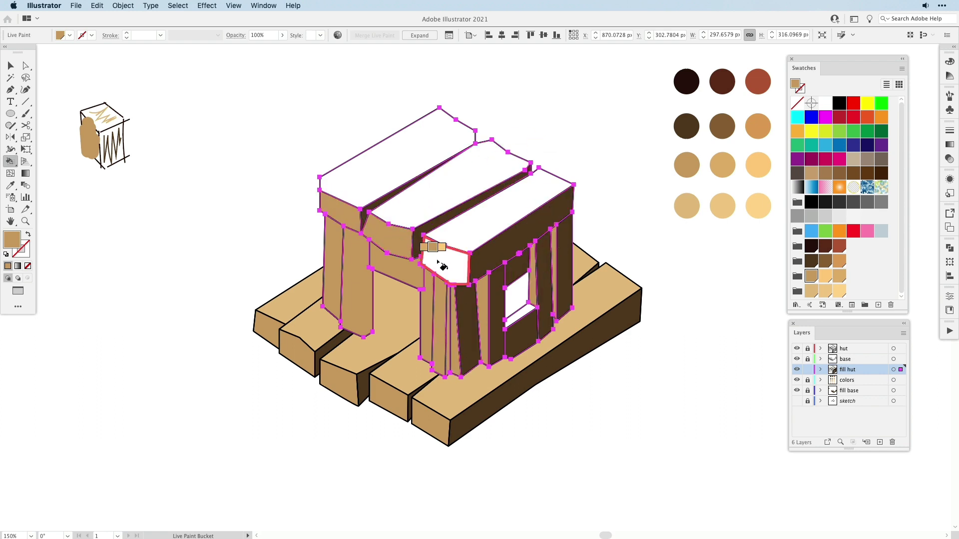
pyautogui.click(435, 255)
# Fill the top faces of the three roof planks with the light tan from the palette's last row and deselect the group.
pyautogui.click(811, 290)
pyautogui.click(377, 156)
pyautogui.click(437, 187)
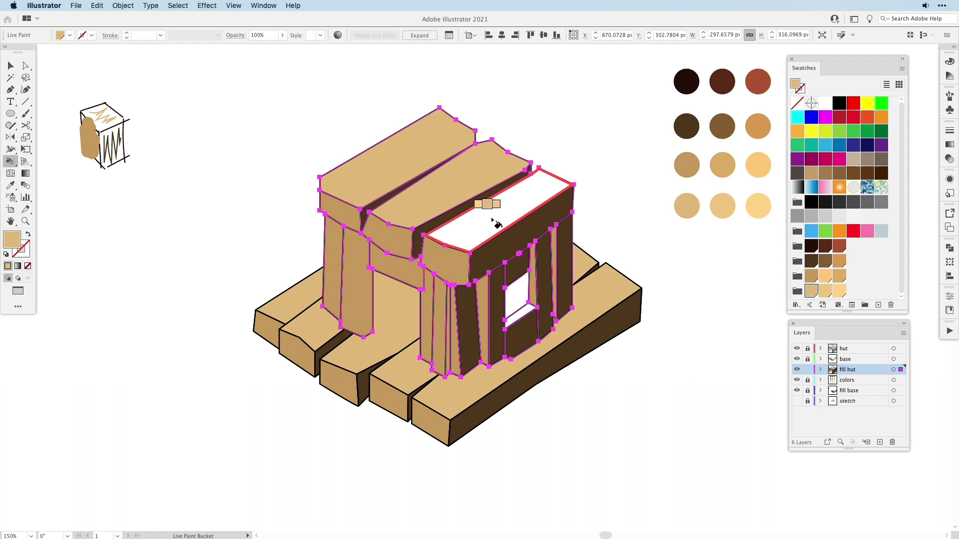
pyautogui.click(497, 220)
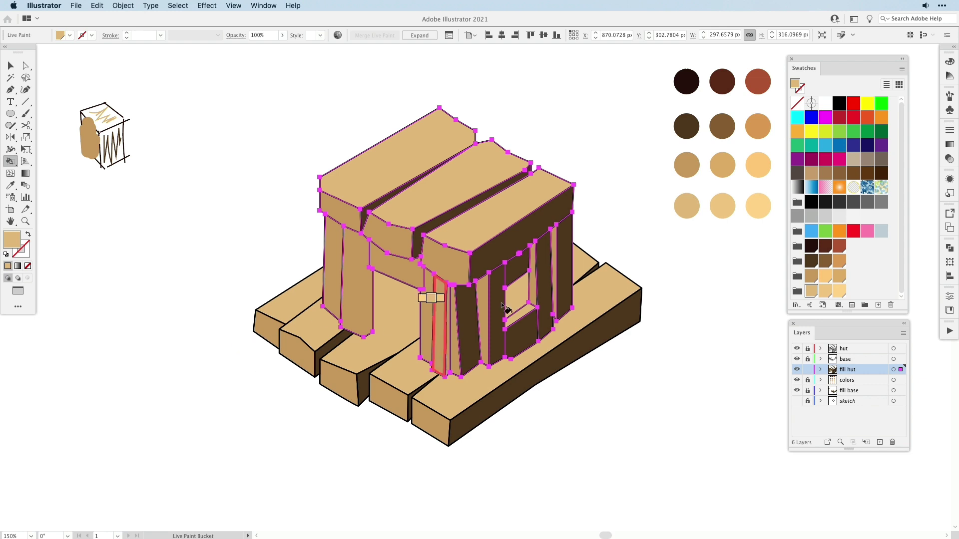
pyautogui.press('v')
pyautogui.click(697, 350)
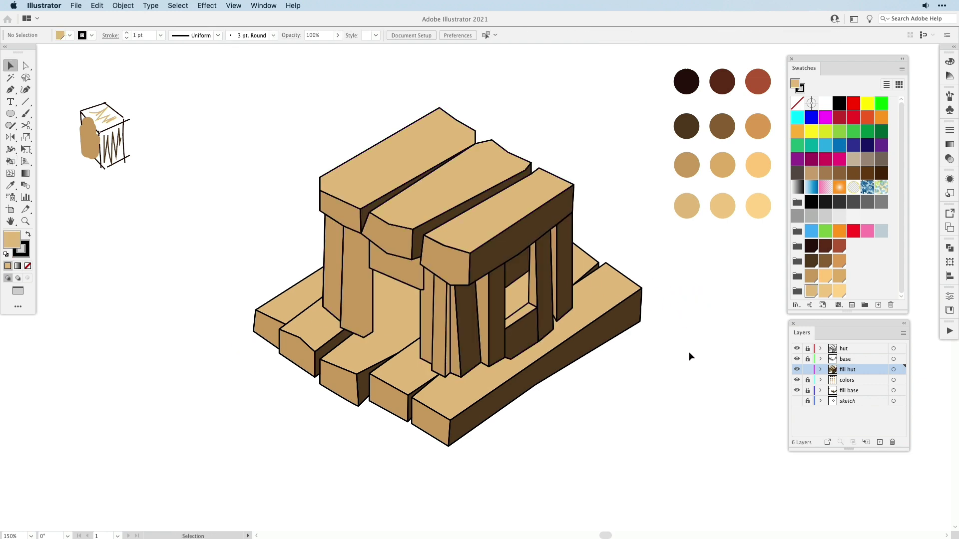
# Remove the strokes from the Live Paint artwork on the fill hut and fill base layers.
pyautogui.click(897, 371)
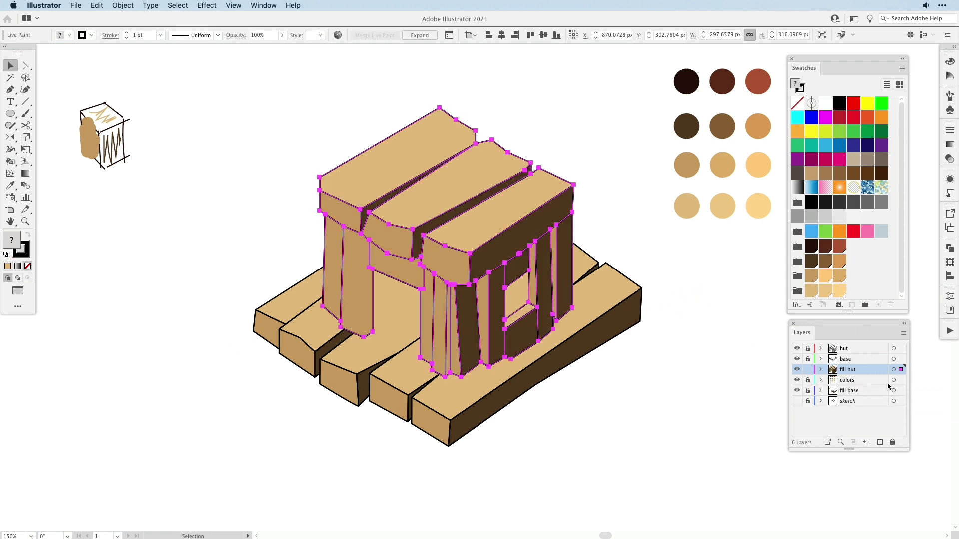
pyautogui.click(20, 256)
pyautogui.click(28, 266)
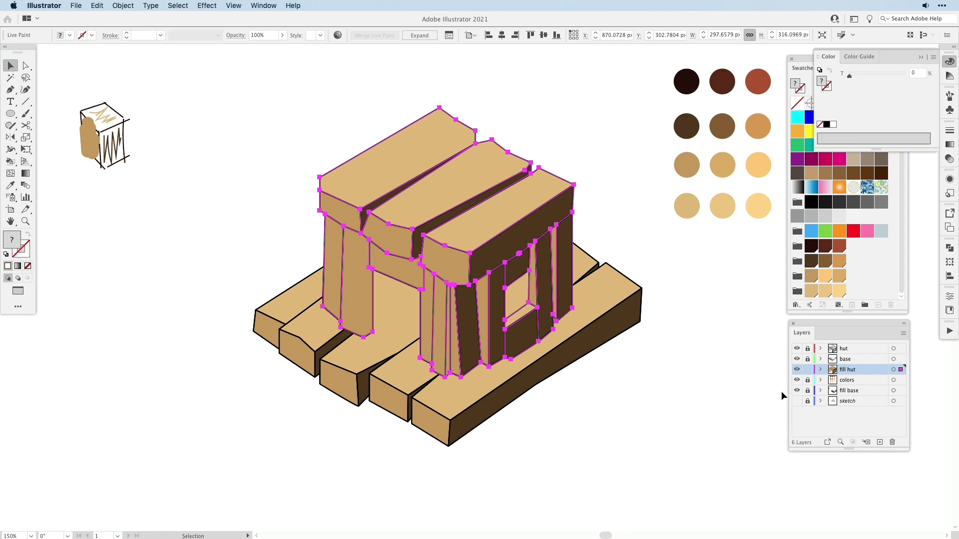
pyautogui.click(901, 391)
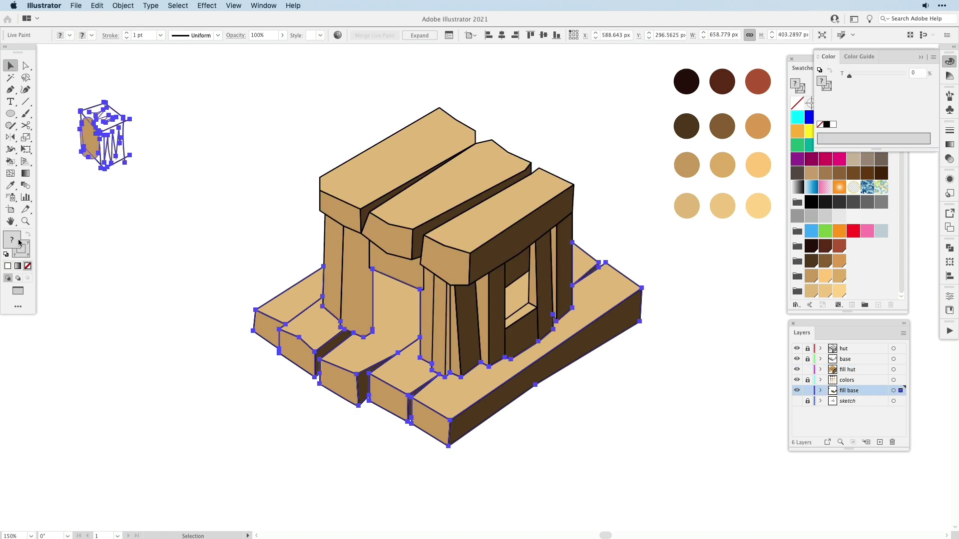
pyautogui.click(612, 417)
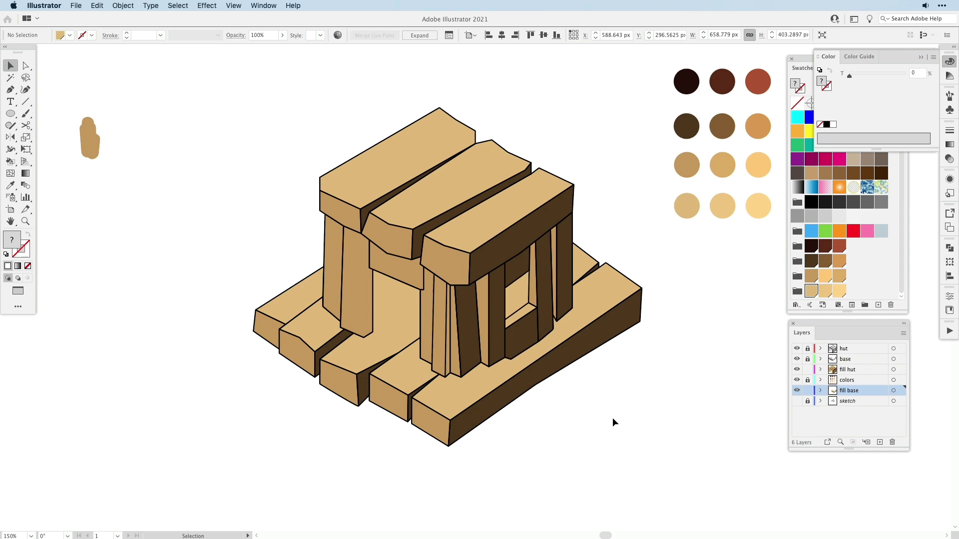
# Hide the hut and base line layers to examine the bare color fills, and show both again.
pyautogui.click(796, 349)
pyautogui.click(797, 359)
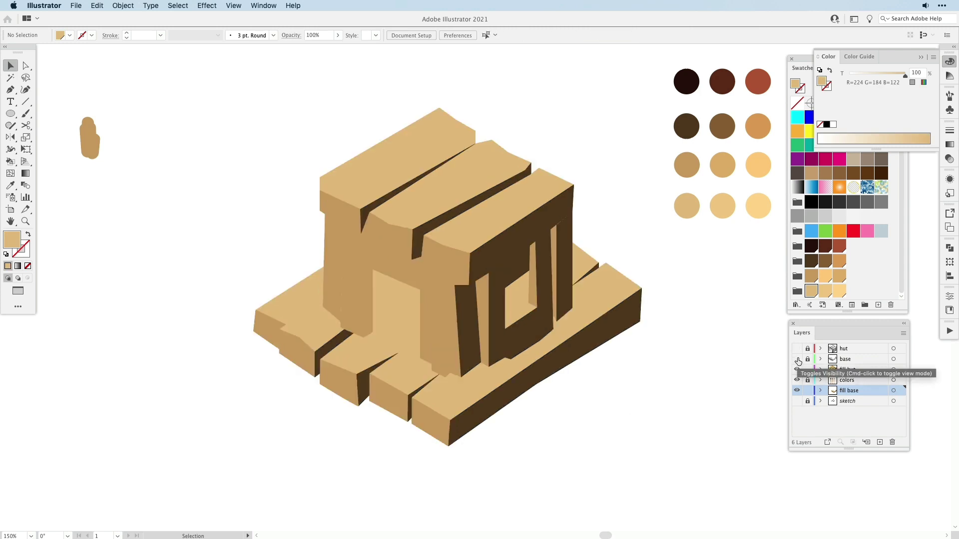
pyautogui.click(796, 359)
pyautogui.click(797, 349)
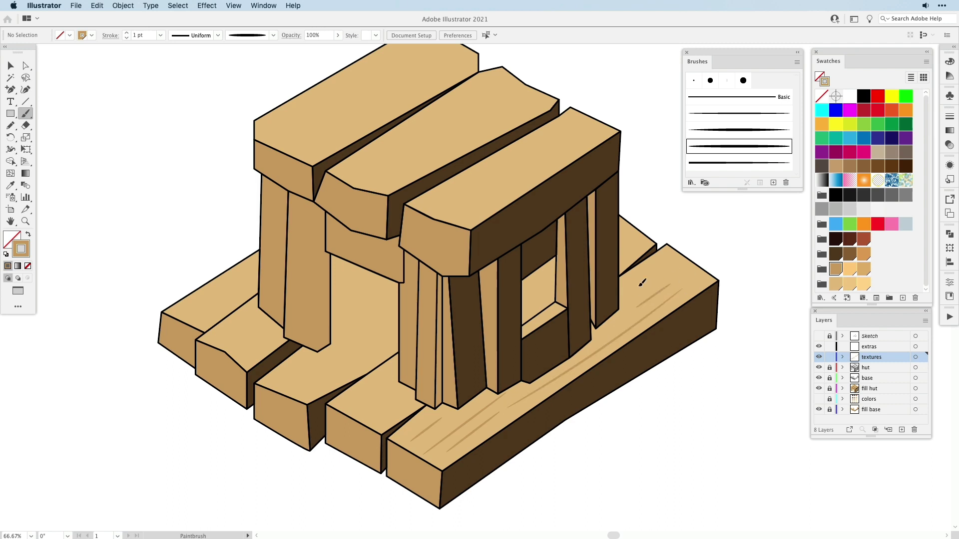
# Paint light brown wood grain on the top faces of the two nearest base planks, alternating the thinner and thicker tapered brushes.
pyautogui.click(742, 115)
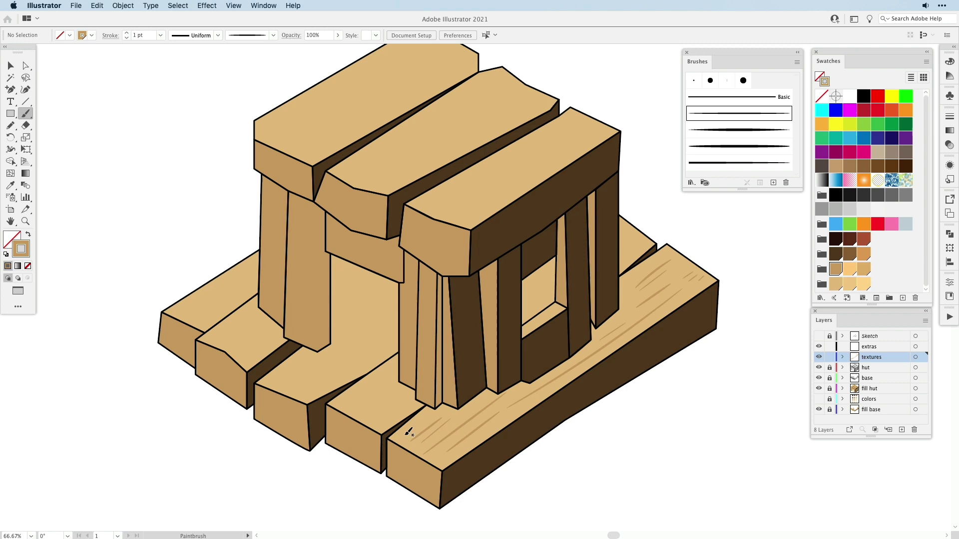
pyautogui.click(742, 146)
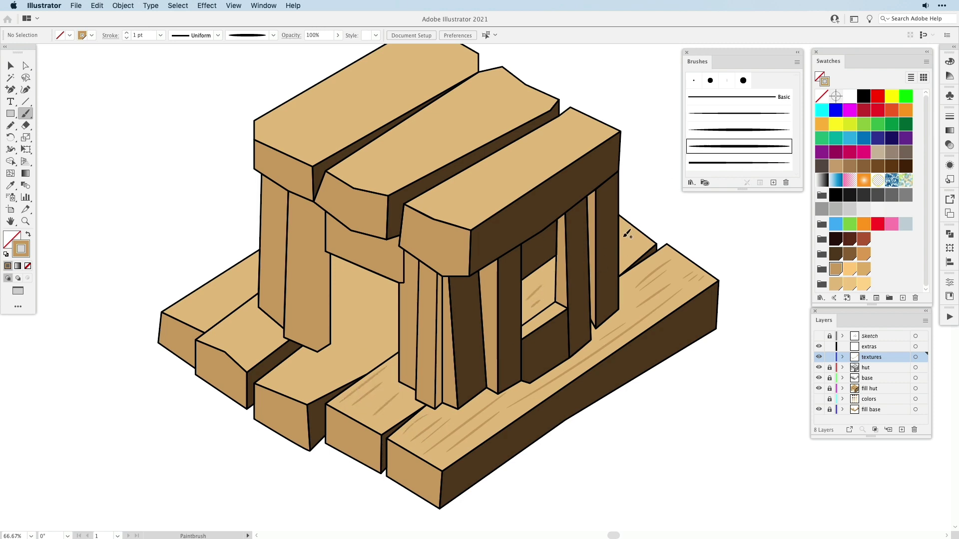
pyautogui.click(738, 113)
# Paint thick and thin light brown grain strokes on the top face of the middle base plank, including the doorway area.
pyautogui.click(740, 147)
pyautogui.moveTo(268, 384); pyautogui.dragTo(303, 355)
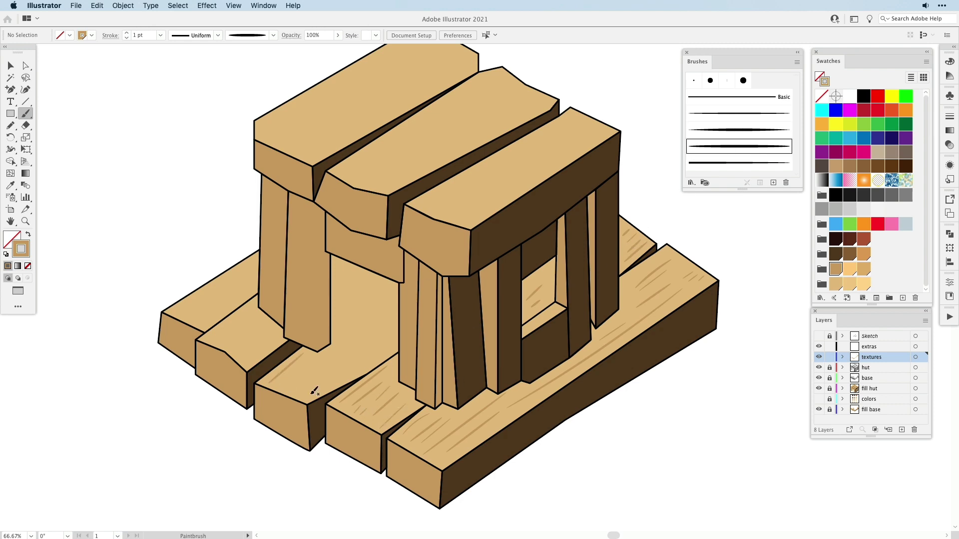
pyautogui.click(762, 116)
pyautogui.moveTo(373, 349); pyautogui.dragTo(344, 372)
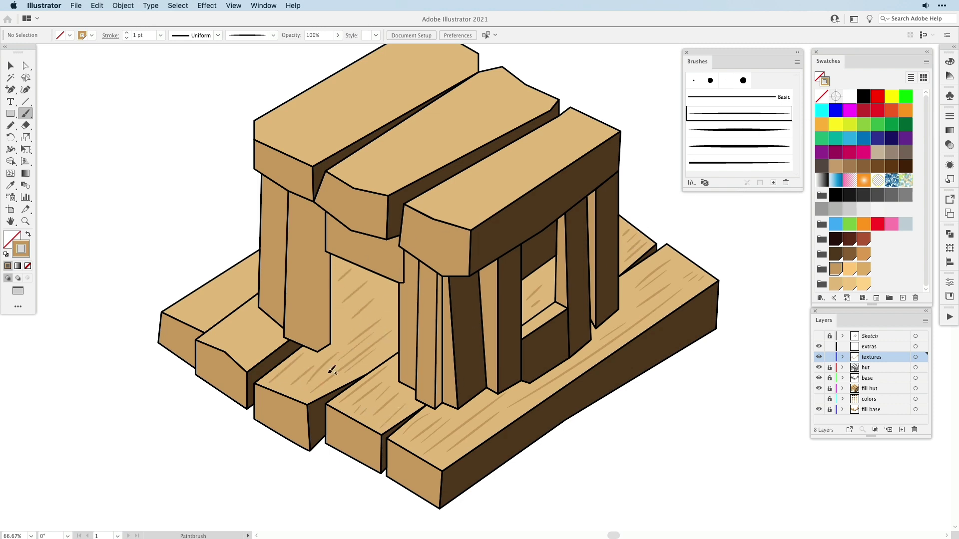
# Paint thick and thin grain strokes on the top face of the fourth base plank from the front.
pyautogui.click(737, 145)
pyautogui.moveTo(210, 342); pyautogui.dragTo(248, 314)
pyautogui.moveTo(232, 342)
pyautogui.mouseDown()
pyautogui.moveTo(257, 323)
pyautogui.moveTo(268, 330)
pyautogui.mouseUp()
pyautogui.click(739, 113)
pyautogui.moveTo(258, 354); pyautogui.dragTo(272, 341)
# Paint thick and thin grain strokes on the top face of the rearmost base plank.
pyautogui.click(738, 146)
pyautogui.moveTo(180, 310); pyautogui.dragTo(204, 295)
pyautogui.moveTo(218, 282); pyautogui.dragTo(250, 265)
pyautogui.moveTo(213, 305)
pyautogui.mouseDown()
pyautogui.moveTo(246, 282)
pyautogui.moveTo(233, 303)
pyautogui.mouseUp()
pyautogui.click(711, 113)
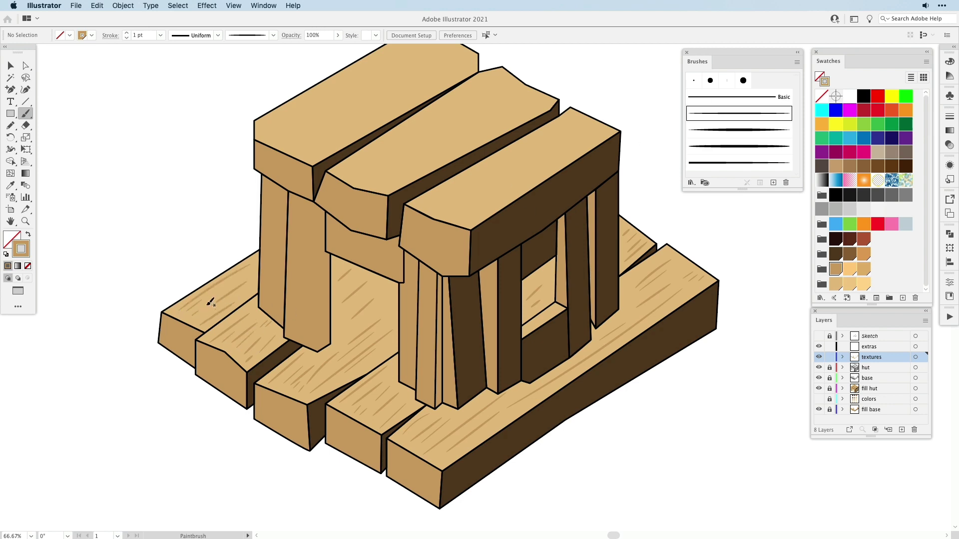
# Paint small medium-brown speckles on the front ends of the base planks and roof planks.
pyautogui.click(740, 145)
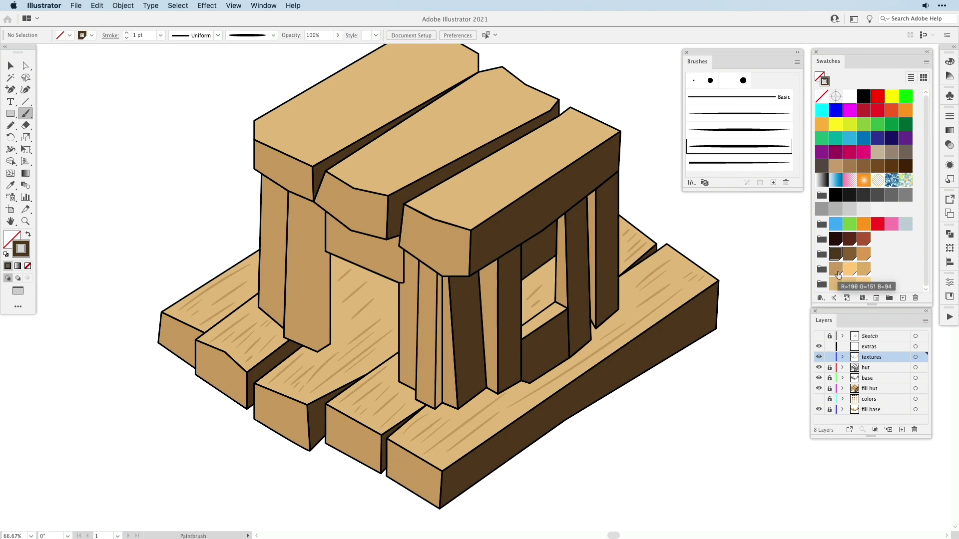
pyautogui.click(851, 255)
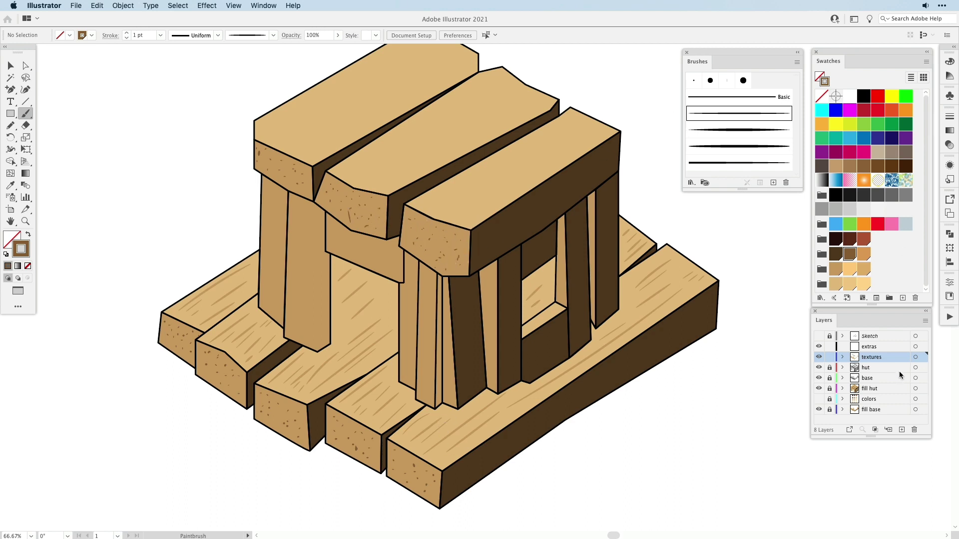
# Make the extras layer active, show the Sketch layer, and ready the Pen tool with a black stroke.
pyautogui.click(899, 350)
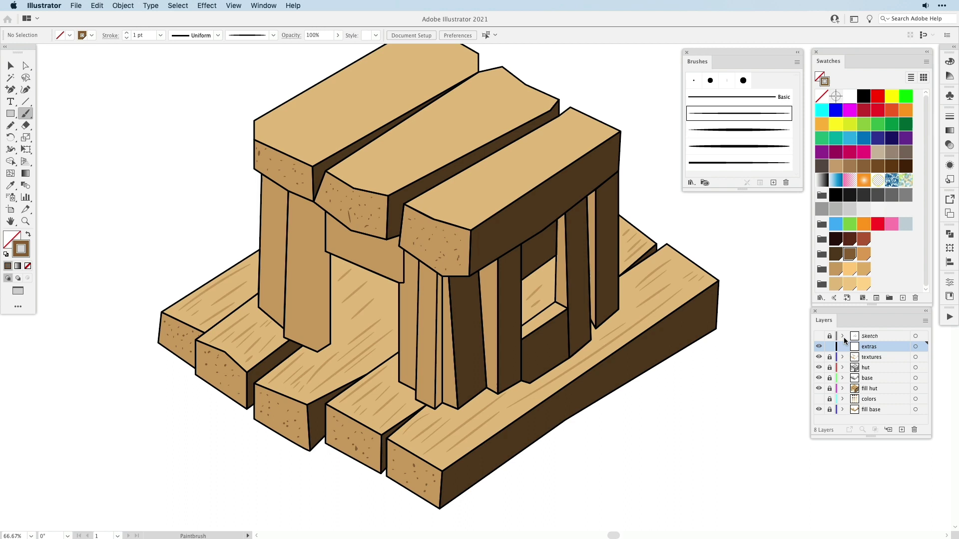
pyautogui.click(819, 336)
pyautogui.press('p')
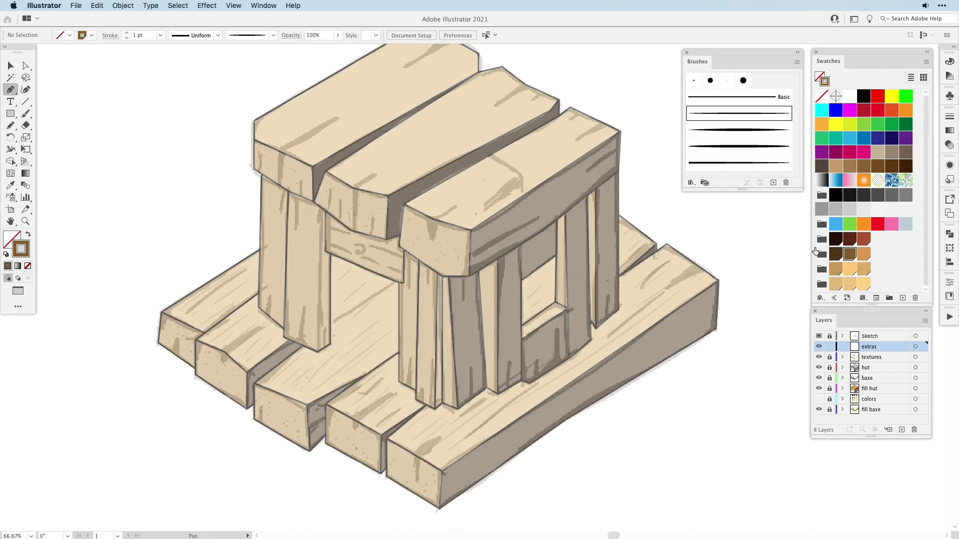
pyautogui.click(864, 96)
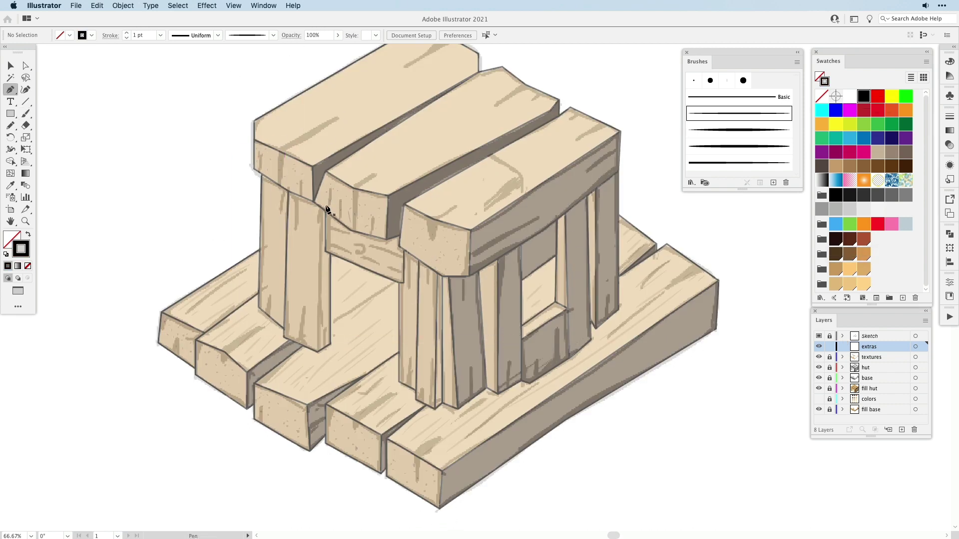
# Draw a crack path over the top and front end of the rear roof plank and widen it at the corner with the Width tool.
pyautogui.click(336, 117)
pyautogui.click(282, 152)
pyautogui.press('v')
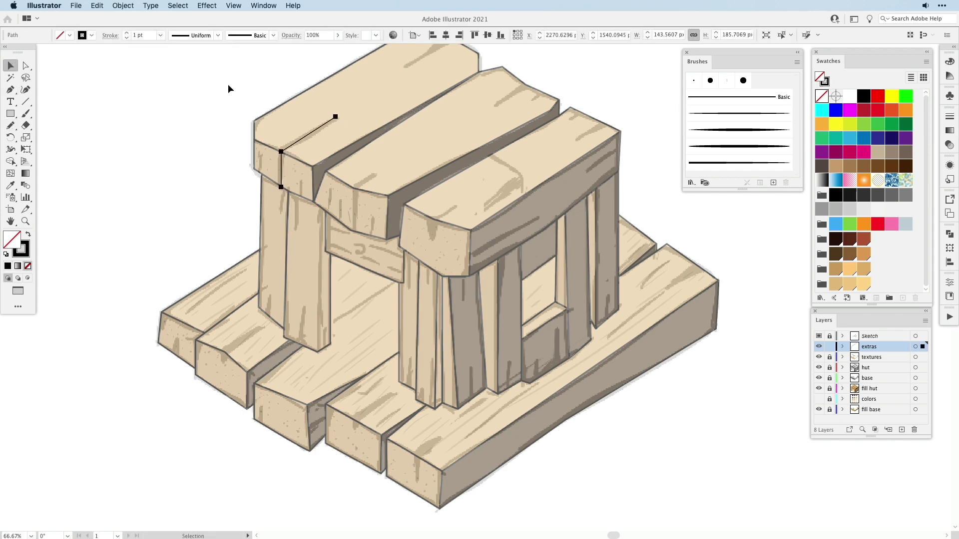
pyautogui.press('z')
pyautogui.moveTo(237, 75); pyautogui.dragTo(399, 227)
pyautogui.click(25, 114)
pyautogui.click(11, 150)
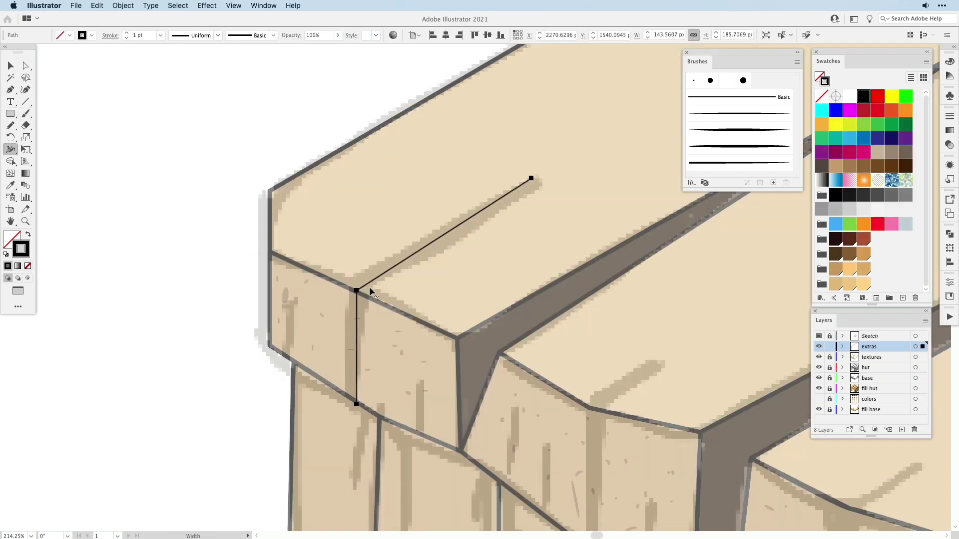
pyautogui.moveTo(356, 291); pyautogui.dragTo(367, 301)
pyautogui.click(819, 337)
pyautogui.press('v')
pyautogui.click(147, 375)
# Draw a bent crack over the middle roof plank's front edge and three short vertical cracks on its front end with the Pen tool.
pyautogui.moveTo(423, 421)
pyautogui.mouseDown()
pyautogui.moveTo(364, 402)
pyautogui.moveTo(259, 264)
pyautogui.mouseUp()
pyautogui.press('super+shift+w')
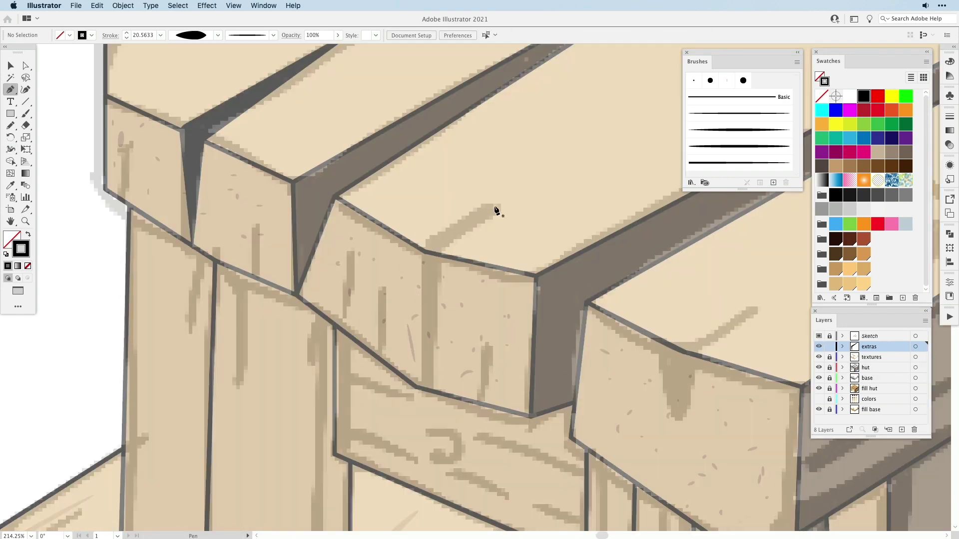
pyautogui.click(498, 204)
pyautogui.click(426, 253)
pyautogui.click(423, 388)
pyautogui.click(486, 343)
pyautogui.click(483, 402)
pyautogui.click(383, 287)
pyautogui.click(380, 356)
pyautogui.click(350, 254)
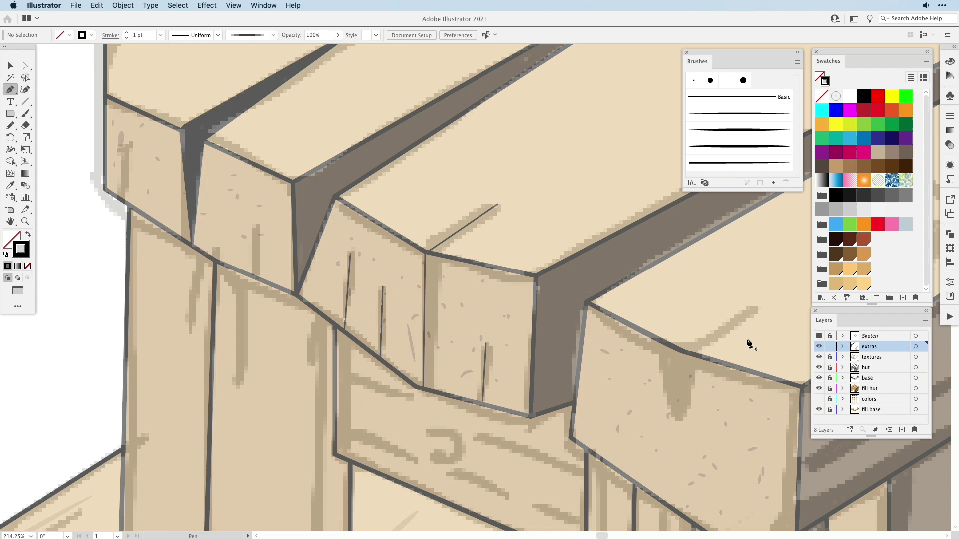
# Draw a bent crack over the front roof plank's front edge with the Pen tool and swap its stroke to a black fill.
pyautogui.click(752, 309)
pyautogui.click(669, 344)
pyautogui.click(673, 425)
pyautogui.click(697, 356)
pyautogui.click(751, 309)
pyautogui.press('a')
pyautogui.click(697, 356)
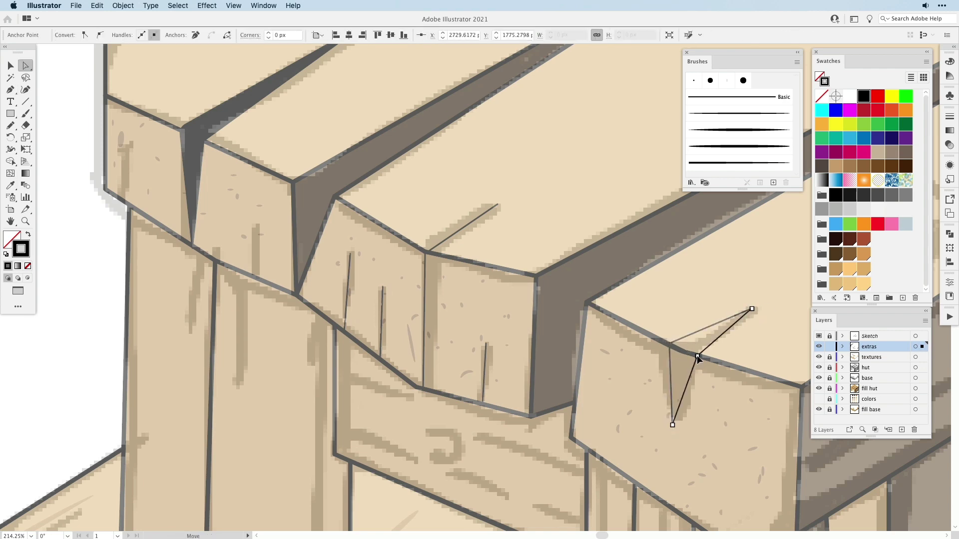
pyautogui.press('v')
pyautogui.hotkey('shift', 'x')
# Draw a long vertical corner line down the left front post, from the roof to its foot, with a black stroke and no fill.
pyautogui.moveTo(320, 323); pyautogui.dragTo(322, 189)
pyautogui.press('p')
pyautogui.click(323, 181)
pyautogui.moveTo(324, 425); pyautogui.dragTo(295, 187)
pyautogui.click(283, 407)
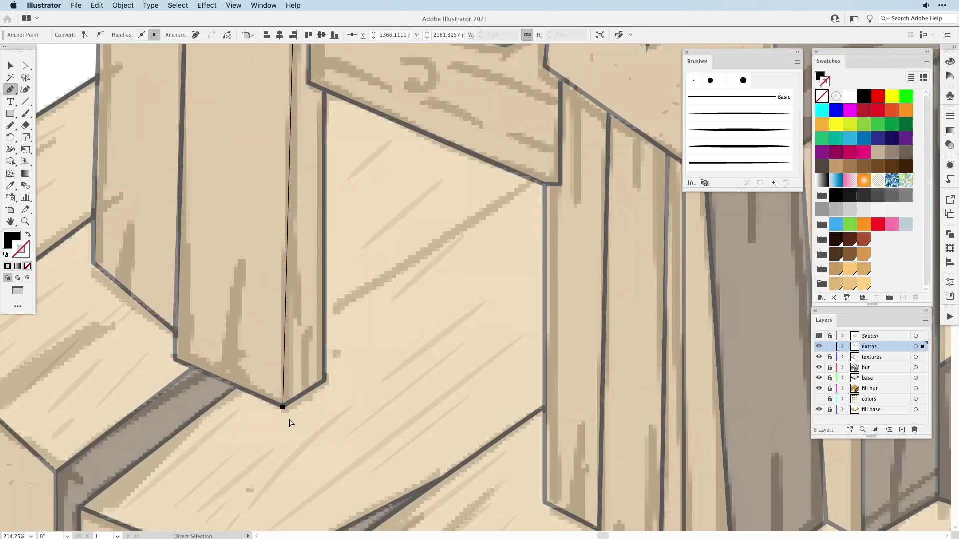
pyautogui.hotkey('shift', 'x')
pyautogui.press('i')
pyautogui.click(301, 397)
pyautogui.hotkey('shift', 'x')
pyautogui.press('v')
# Set the new post corner line's stroke weight to 4 pt and deselect it.
pyautogui.moveTo(385, 279); pyautogui.dragTo(446, 506)
pyautogui.click(949, 116)
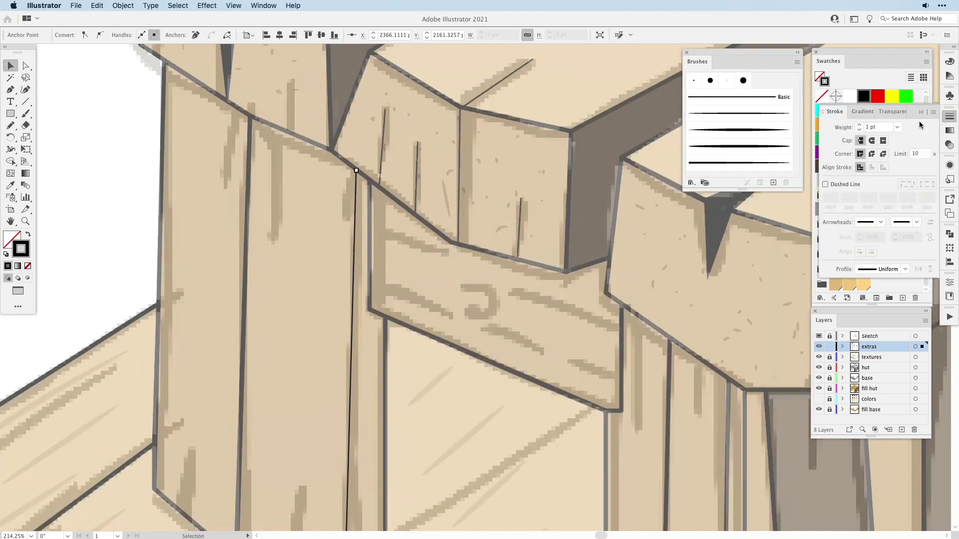
pyautogui.click(859, 124)
pyautogui.click(859, 125)
pyautogui.click(859, 125)
pyautogui.moveTo(380, 470); pyautogui.dragTo(345, 231)
pyautogui.click(321, 382)
pyautogui.scroll(-10, 277, 401)
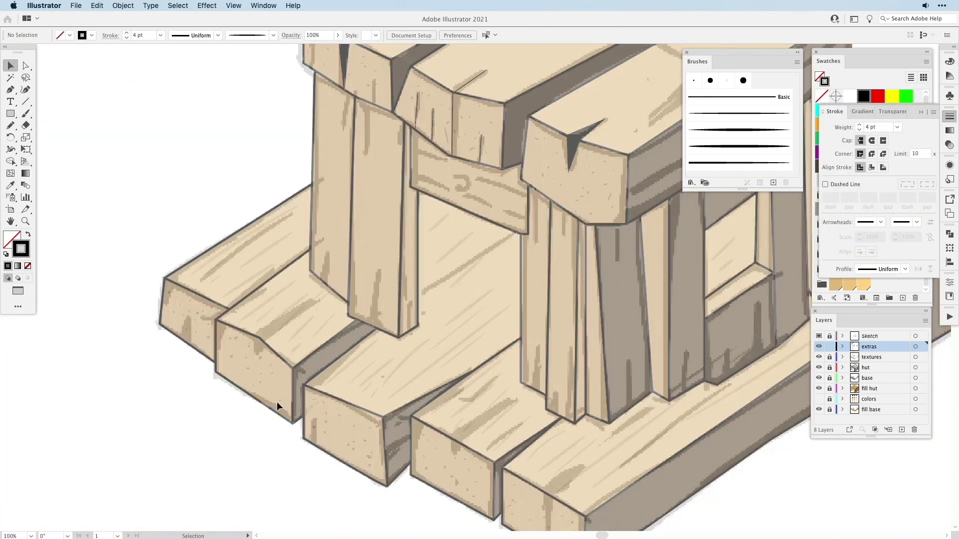
# Draw a closed wedge-shaped crack at the far end of the rear roof plank and give it a black fill without stroke.
pyautogui.press('p')
pyautogui.click(397, 143)
pyautogui.click(429, 122)
pyautogui.click(436, 126)
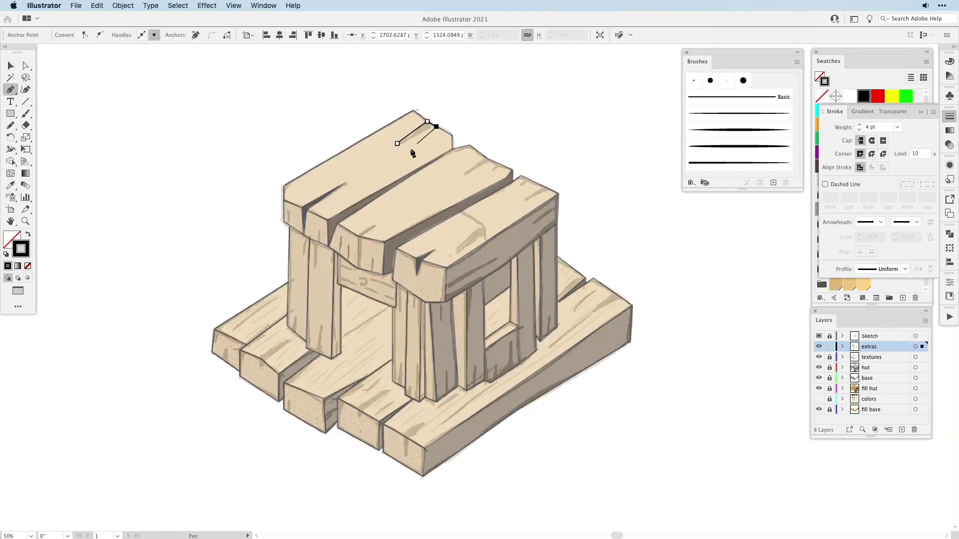
pyautogui.click(396, 143)
pyautogui.hotkey('shift', 'x')
pyautogui.press('v')
pyautogui.click(454, 114)
pyautogui.click(426, 128)
# Draw two black-filled wedge cracks, one larger and one small, at the far end of the middle roof plank.
pyautogui.press('p')
pyautogui.click(466, 176)
pyautogui.click(484, 157)
pyautogui.click(491, 161)
pyautogui.click(466, 176)
pyautogui.click(496, 164)
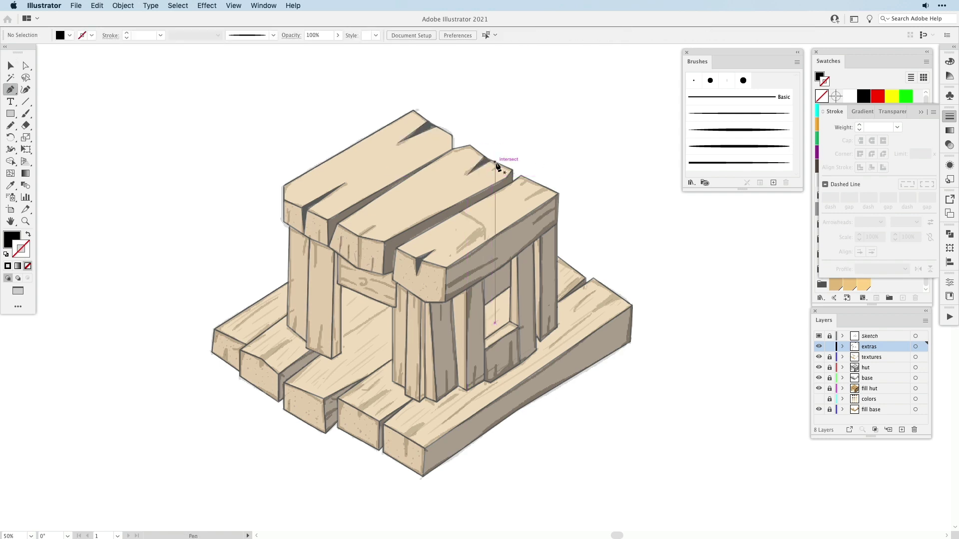
pyautogui.click(492, 171)
pyautogui.click(502, 166)
pyautogui.click(497, 164)
# Draw a black-filled crack on top of the front roof plank and two wedge cracks at its far end.
pyautogui.click(458, 251)
pyautogui.click(544, 187)
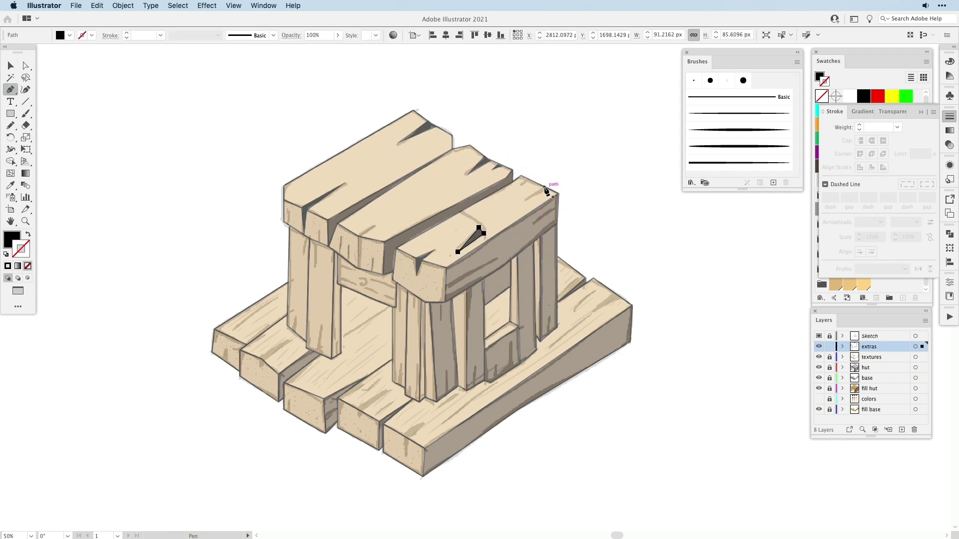
pyautogui.click(524, 200)
pyautogui.click(551, 191)
pyautogui.click(544, 187)
pyautogui.click(527, 178)
pyautogui.click(519, 187)
pyautogui.click(532, 181)
pyautogui.click(527, 179)
# Draw short crack lines on the front roof plank's side face and the roof planks' front ends, switching back to a black stroke.
pyautogui.click(535, 223)
pyautogui.click(556, 208)
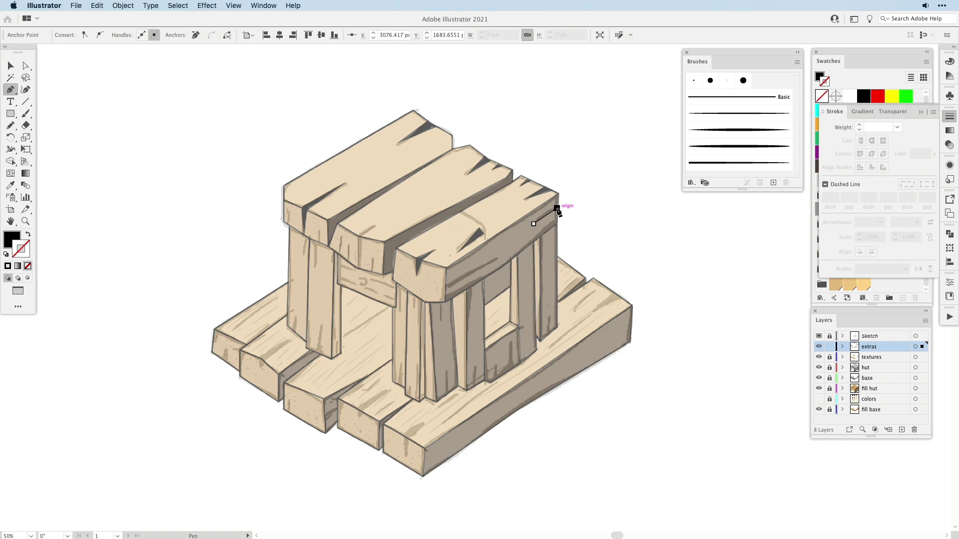
pyautogui.keyDown('super'); pyautogui.click(579, 215); pyautogui.keyUp('super')
pyautogui.click(320, 229)
pyautogui.click(321, 243)
pyautogui.click(341, 238)
pyautogui.click(340, 255)
pyautogui.hotkey('shift', 'x')
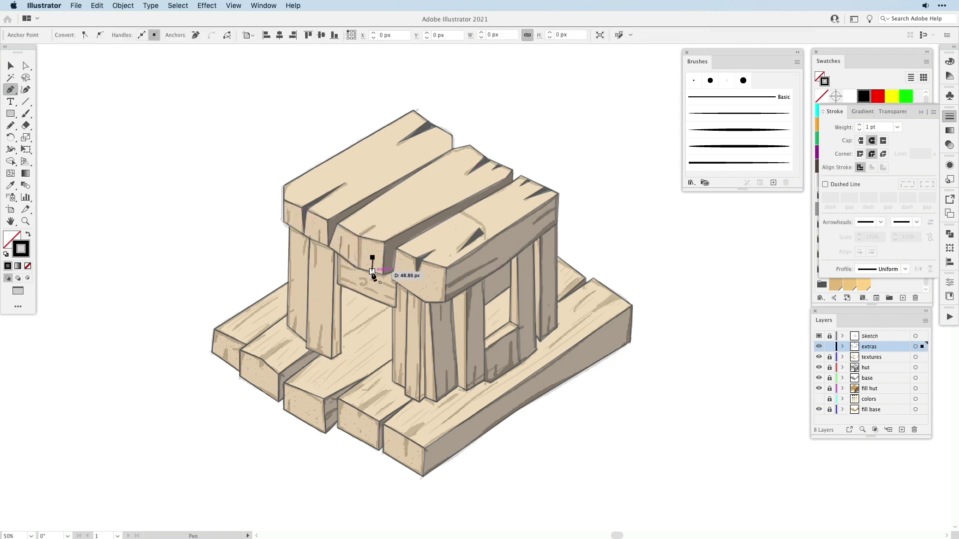
pyautogui.click(372, 272)
# Draw short stroked crack lines near the top of the two left posts, just under the roof.
pyautogui.click(308, 238)
pyautogui.click(307, 255)
pyautogui.click(308, 238)
pyautogui.click(304, 250)
pyautogui.click(304, 242)
pyautogui.click(316, 245)
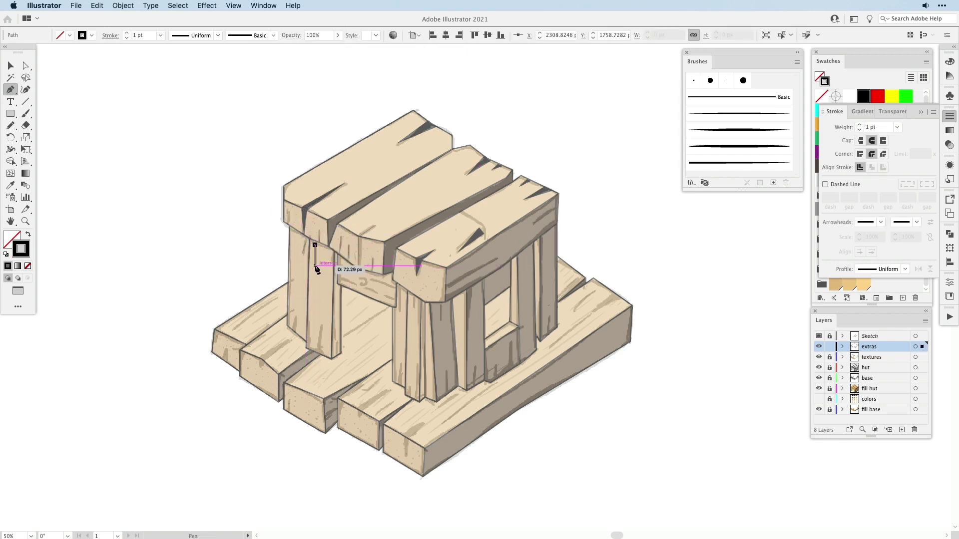
pyautogui.click(315, 266)
# Draw a crack on the leftmost base plank's front end and a wedge along its front edge, both filled black.
pyautogui.click(223, 348)
pyautogui.click(223, 358)
pyautogui.click(214, 345)
pyautogui.click(218, 338)
pyautogui.click(247, 345)
pyautogui.click(214, 330)
pyautogui.click(214, 345)
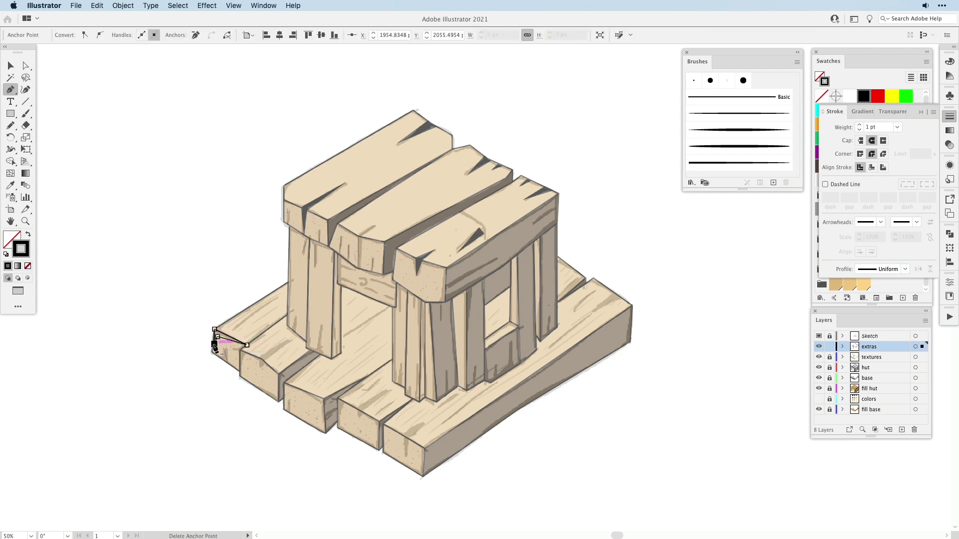
pyautogui.hotkey('shift', 'x')
# Draw a bent crack line over the front edge of the second base plank from the left, with a black stroke.
pyautogui.keyDown('super'); pyautogui.click(260, 350); pyautogui.keyUp('super')
pyautogui.click(286, 340)
pyautogui.click(260, 370)
pyautogui.click(261, 359)
pyautogui.hotkey('shift', 'x')
# Draw a short vertical crack line on the third base plank's front end and a black-filled wedge on its shaded side.
pyautogui.click(290, 399)
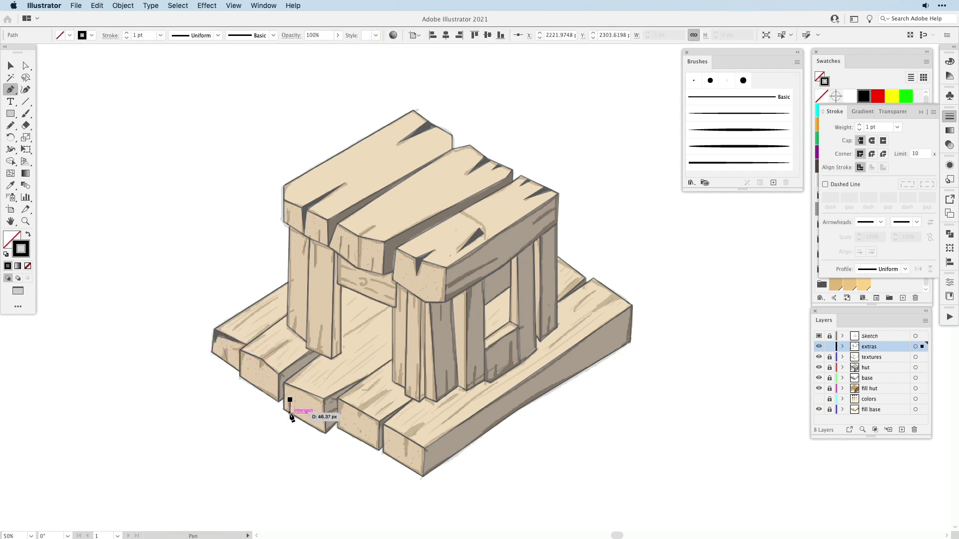
pyautogui.click(290, 412)
pyautogui.keyDown('super'); pyautogui.click(300, 416); pyautogui.keyUp('super')
pyautogui.click(337, 407)
pyautogui.click(328, 416)
pyautogui.keyDown('super'); pyautogui.click(330, 416); pyautogui.keyUp('super')
pyautogui.click(337, 411)
pyautogui.hotkey('shift', 'x')
# Draw black-filled bent cracks over the front edges of the fourth and fifth base planks.
pyautogui.moveTo(386, 392); pyautogui.dragTo(382, 395)
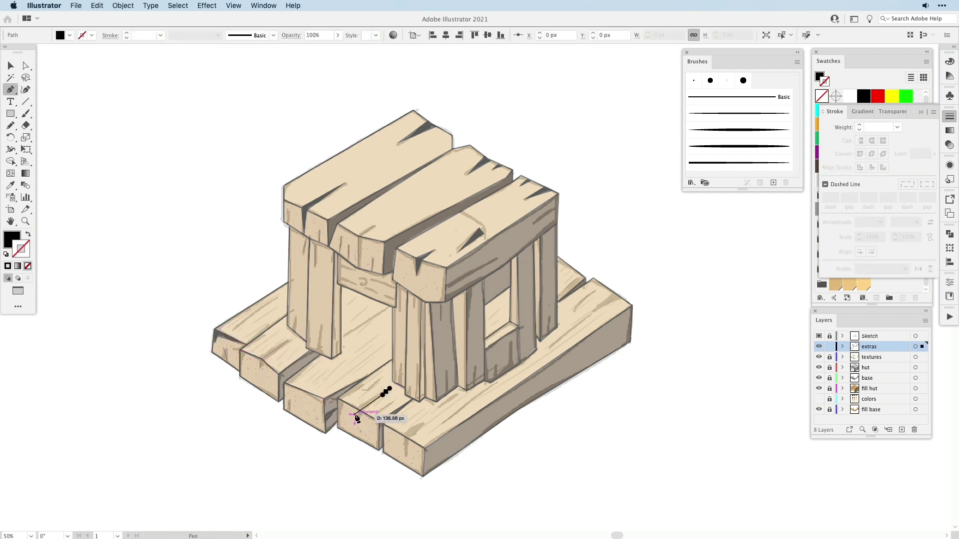
pyautogui.click(360, 411)
pyautogui.click(362, 419)
pyautogui.click(386, 392)
pyautogui.keyDown('super'); pyautogui.click(351, 455); pyautogui.keyUp('super')
pyautogui.click(422, 424)
pyautogui.click(404, 436)
pyautogui.click(406, 456)
pyautogui.click(423, 424)
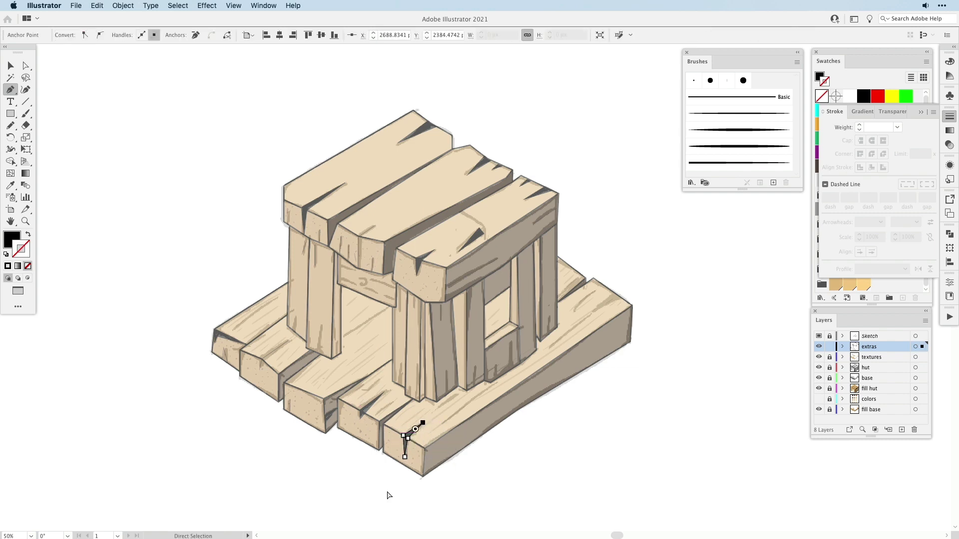
# Draw black-filled wedge cracks at the far end of the fifth base plank, at its corner and along its end edge.
pyautogui.click(623, 298)
pyautogui.click(591, 311)
pyautogui.keyDown('super'); pyautogui.click(611, 272); pyautogui.keyUp('super')
pyautogui.click(594, 279)
pyautogui.click(608, 288)
pyautogui.click(585, 285)
pyautogui.click(632, 306)
pyautogui.click(632, 307)
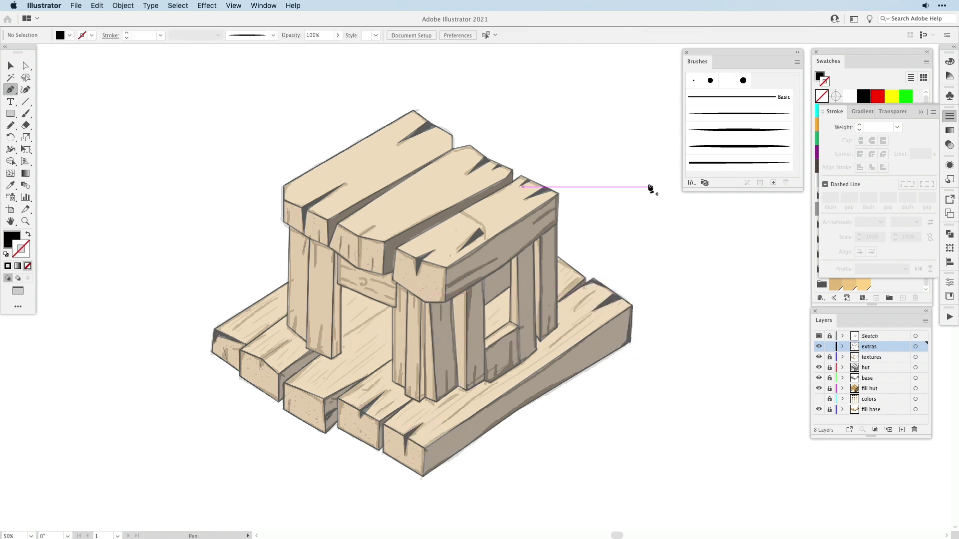
# Draw a vertical crack line on the dark side wall plank and a narrow black wedge at the top of the neighboring post.
pyautogui.click(445, 370)
pyautogui.click(447, 394)
pyautogui.keyDown('super'); pyautogui.click(457, 385); pyautogui.keyUp('super')
pyautogui.click(467, 335)
pyautogui.click(467, 289)
pyautogui.click(473, 287)
pyautogui.click(467, 334)
pyautogui.keyDown('super'); pyautogui.click(452, 312); pyautogui.keyUp('super')
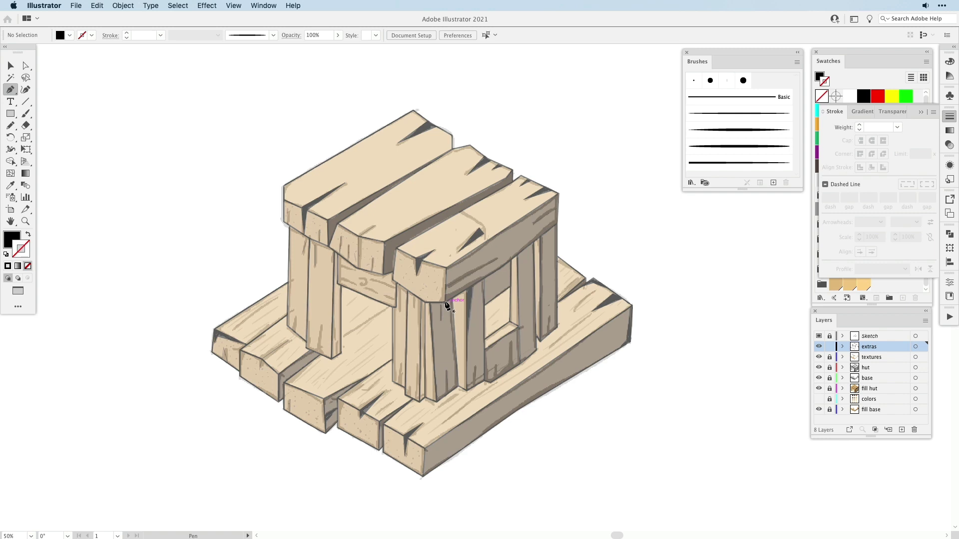
# Draw a thin black shadow shape under the front roof plank, above the dark side wall plank.
pyautogui.click(445, 302)
pyautogui.click(467, 290)
pyautogui.keyDown('super'); pyautogui.click(467, 313); pyautogui.keyUp('super')
# Draw black-filled upright cracks in the dark board beneath the side window, including one against the adjoining post.
pyautogui.click(497, 365)
pyautogui.click(509, 344)
pyautogui.click(484, 351)
pyautogui.click(488, 380)
pyautogui.click(484, 379)
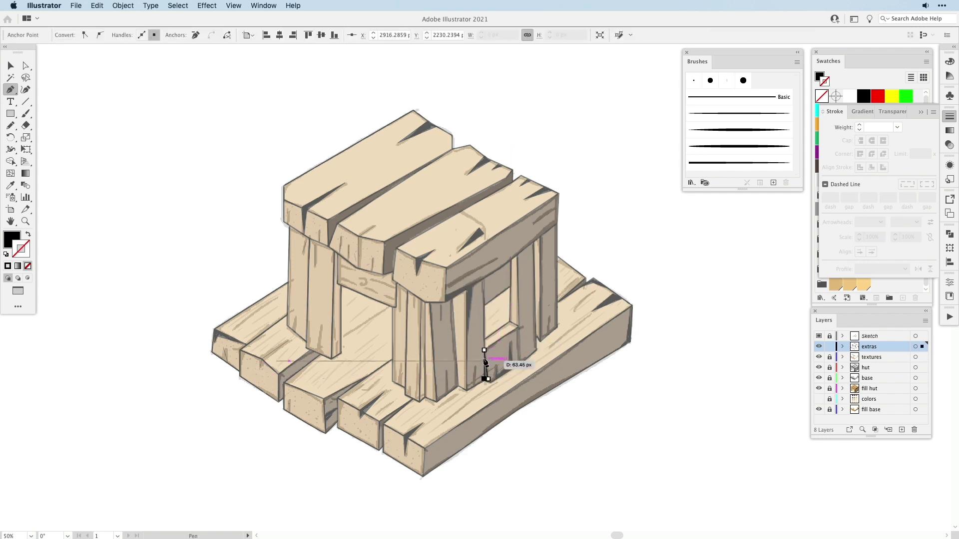
pyautogui.click(484, 350)
pyautogui.keyDown('super'); pyautogui.click(522, 354); pyautogui.keyUp('super')
# Draw a thin black wedge along the lower edge of the front roof plank's shaded side, above the side window.
pyautogui.click(557, 221)
pyautogui.click(508, 262)
pyautogui.click(557, 224)
pyautogui.click(557, 221)
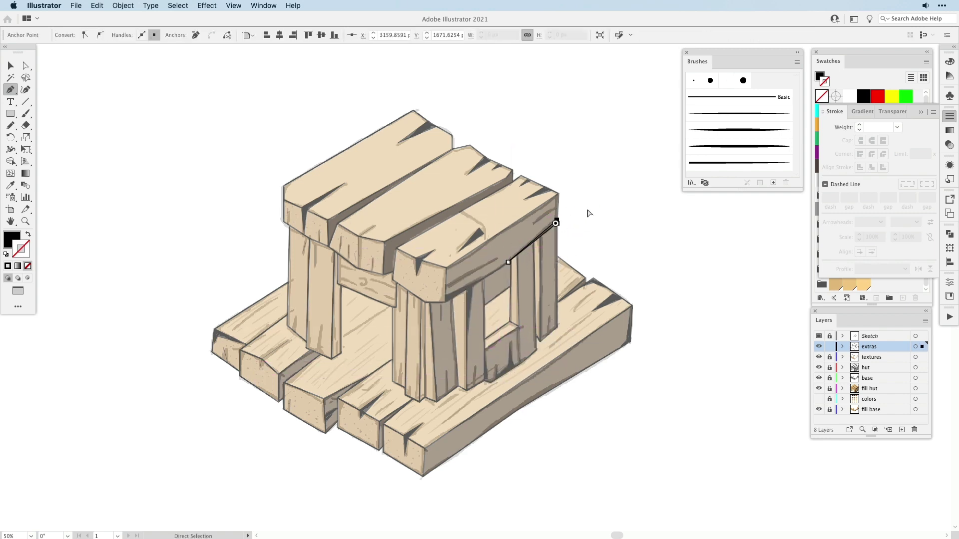
pyautogui.keyDown('super'); pyautogui.click(588, 213); pyautogui.keyUp('super')
# Draw a dark wedge at the crossbeam's left end and short grain lines along the crossbeam over the doorway.
pyautogui.click(342, 258)
pyautogui.click(340, 273)
pyautogui.keyDown('super'); pyautogui.click(350, 270); pyautogui.keyUp('super')
pyautogui.click(339, 283)
pyautogui.keyDown('super'); pyautogui.click(349, 285); pyautogui.keyUp('super')
pyautogui.click(365, 290)
pyautogui.click(377, 294)
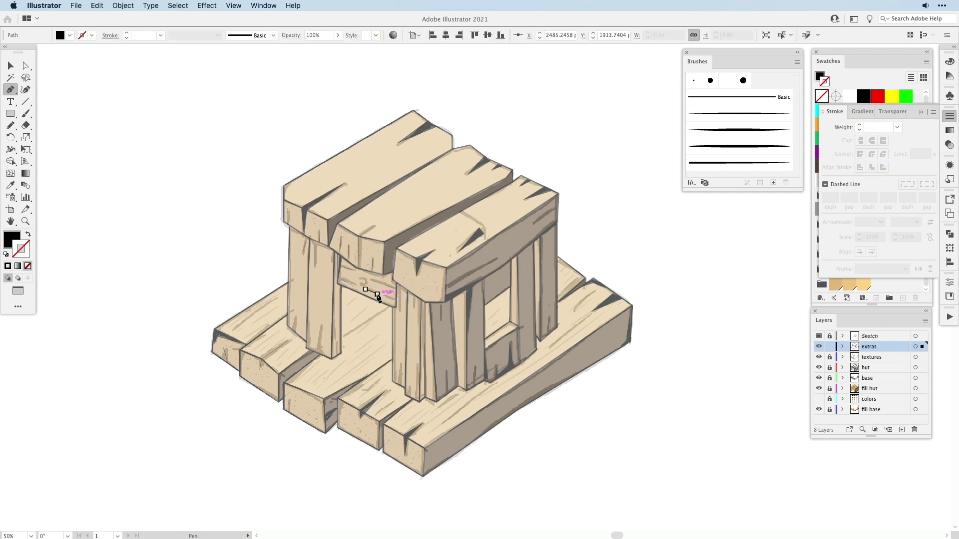
pyautogui.keyDown('super'); pyautogui.click(380, 301); pyautogui.keyUp('super')
# Draw narrow black-filled cracks rising from the feet of the right front posts and the left front post.
pyautogui.click(403, 386)
pyautogui.click(401, 364)
pyautogui.keyDown('super'); pyautogui.click(414, 353); pyautogui.keyUp('super')
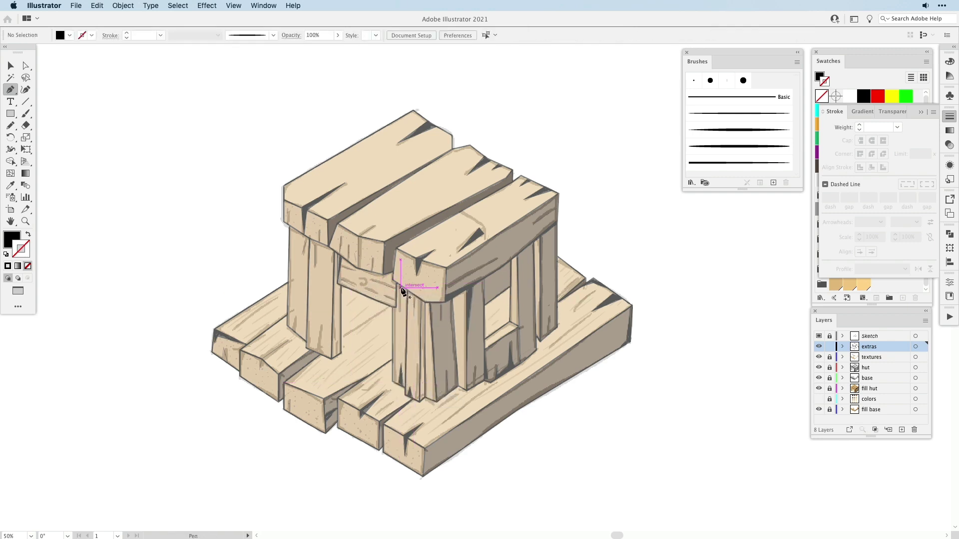
pyautogui.click(309, 318)
pyautogui.click(319, 351)
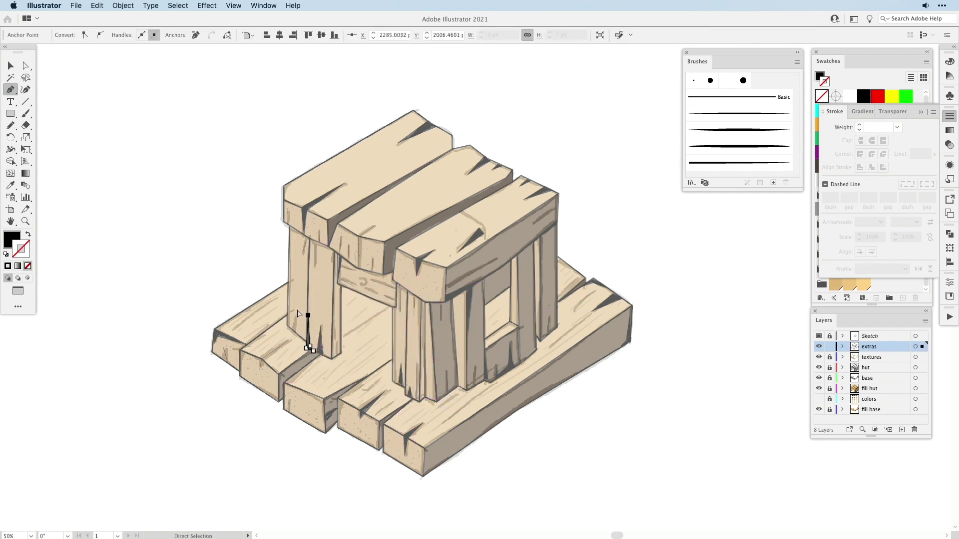
pyautogui.keyDown('super'); pyautogui.click(350, 326); pyautogui.keyUp('super')
# Hide the sketch template and widen the crack lines on the second and third base planks with the Width tool.
pyautogui.press('super+shift+w')
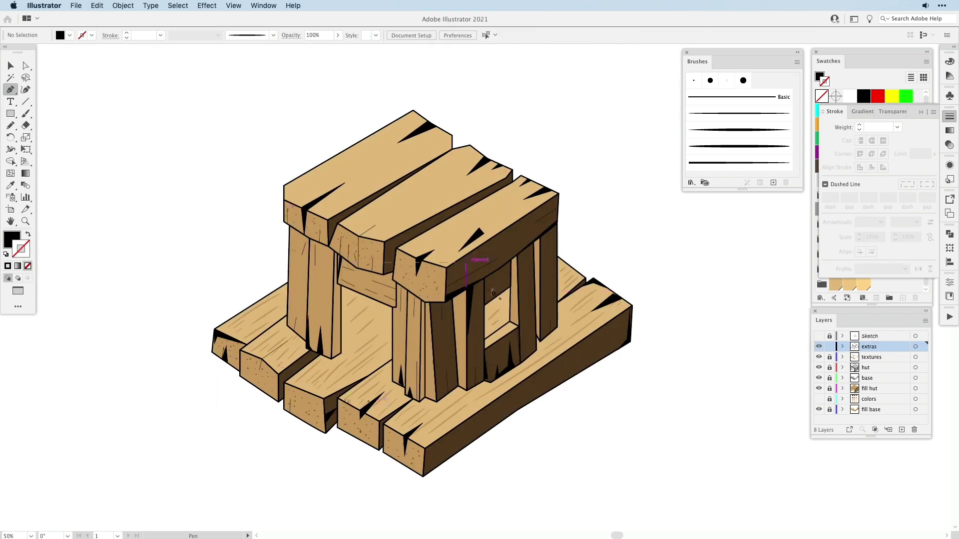
pyautogui.moveTo(185, 281); pyautogui.dragTo(386, 429)
pyautogui.click(398, 302)
pyautogui.click(10, 150)
pyautogui.moveTo(396, 302); pyautogui.dragTo(402, 305)
pyautogui.moveTo(489, 479); pyautogui.dragTo(493, 483)
# Adjust the anchor points of the cracks on the leftmost base plank and at the left front post's foot with Direct Selection.
pyautogui.press('a')
pyautogui.click(268, 265)
pyautogui.moveTo(268, 265); pyautogui.dragTo(234, 248)
pyautogui.moveTo(548, 154); pyautogui.dragTo(382, 307)
pyautogui.moveTo(383, 309); pyautogui.dragTo(381, 303)
# Delete the short line at the left front post's foot and widen the two cracks near its top with the Width tool.
pyautogui.click(339, 332)
pyautogui.click(11, 151)
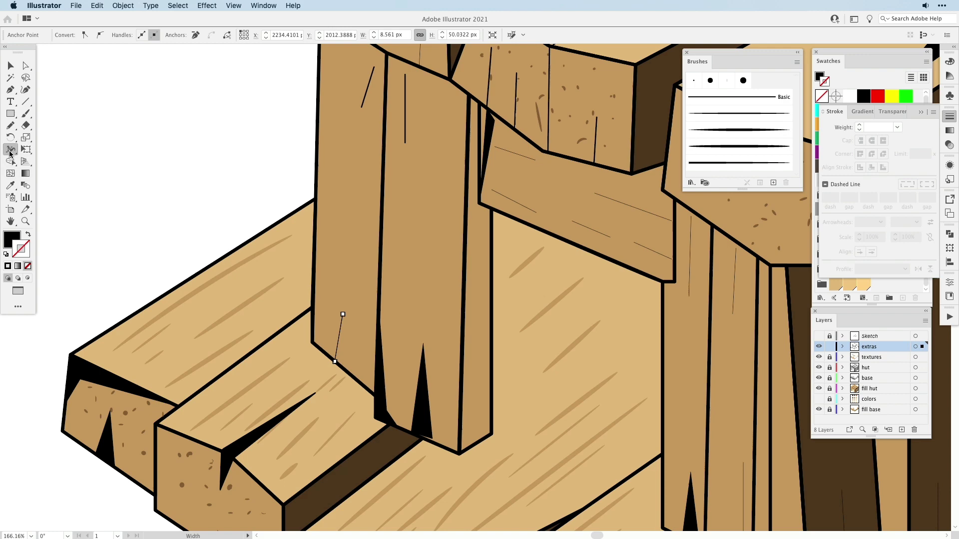
pyautogui.press('Delete')
pyautogui.press('b')
pyautogui.moveTo(360, 145); pyautogui.dragTo(362, 253)
pyautogui.click(367, 206)
pyautogui.hotkey('shift', 'w')
pyautogui.moveTo(364, 217); pyautogui.dragTo(367, 218)
pyautogui.moveTo(377, 175); pyautogui.dragTo(381, 175)
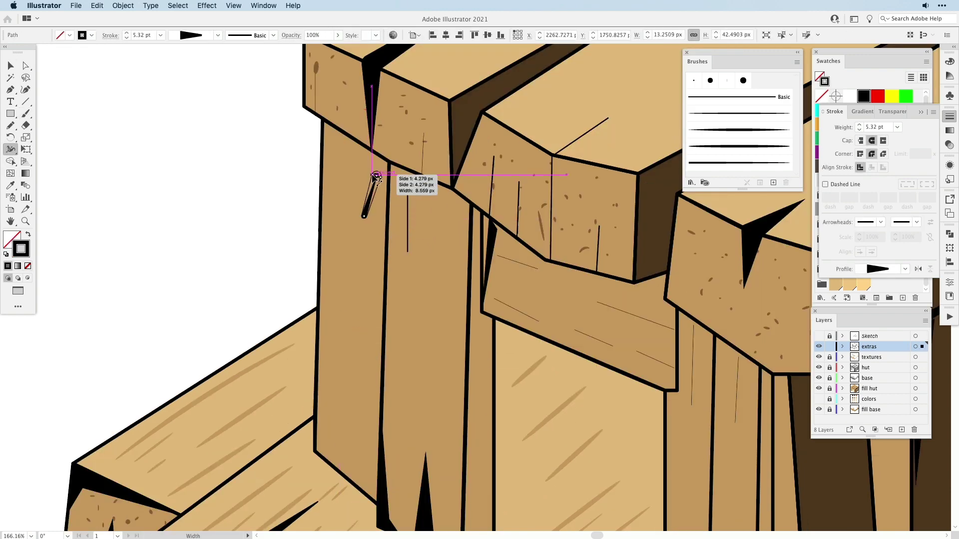
pyautogui.moveTo(408, 251); pyautogui.dragTo(412, 252)
# Widen the three short crack lines on the middle roof plank's front end with the Width tool.
pyautogui.moveTo(492, 177); pyautogui.dragTo(496, 210)
pyautogui.moveTo(519, 209); pyautogui.dragTo(523, 230)
pyautogui.moveTo(597, 270); pyautogui.dragTo(601, 272)
pyautogui.press('a')
pyautogui.click(518, 239)
# Replace the thin lines on the leftmost roof plank's front end with narrow black-filled wedges drawn with the Pen tool.
pyautogui.keyDown('super'); pyautogui.click(422, 173); pyautogui.keyUp('super')
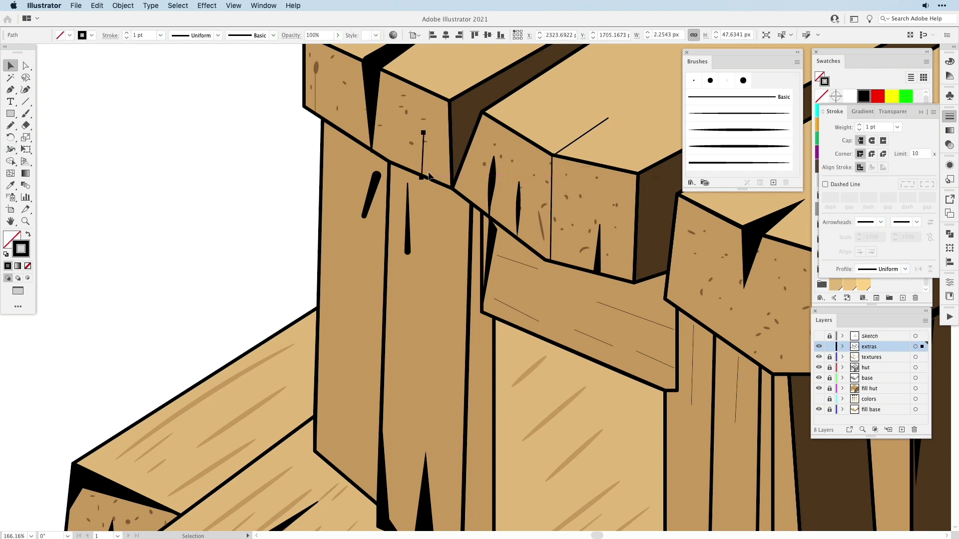
pyautogui.moveTo(423, 174); pyautogui.dragTo(439, 179)
pyautogui.press('Delete')
pyautogui.press('p')
pyautogui.click(424, 132)
pyautogui.click(417, 174)
pyautogui.click(425, 177)
pyautogui.click(423, 131)
pyautogui.hotkey('shift', 'x')
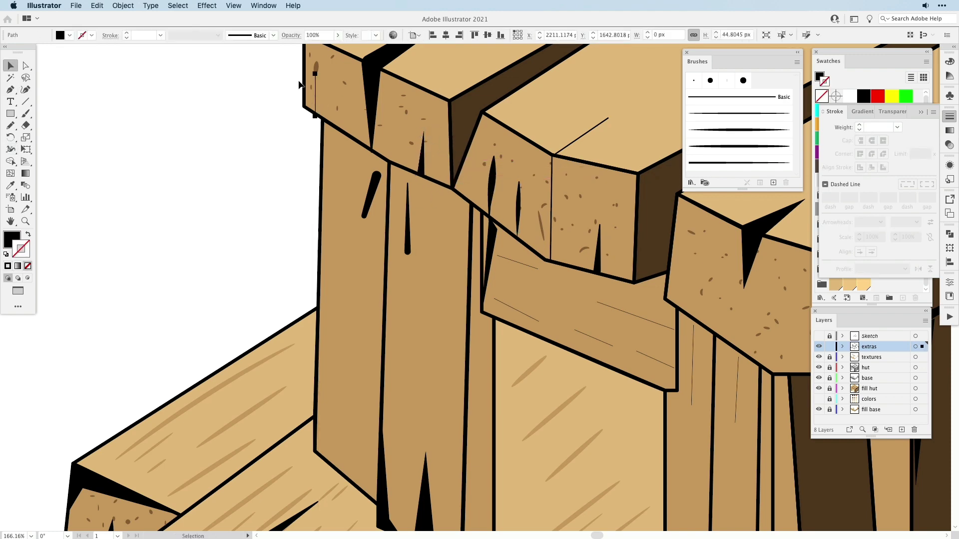
pyautogui.click(315, 70)
pyautogui.press('v')
# Widen the bent crack that runs over the middle roof plank's front edge with the Width tool.
pyautogui.click(552, 225)
pyautogui.hotkey('shift', 'w')
pyautogui.moveTo(552, 156); pyautogui.dragTo(558, 160)
pyautogui.press('v')
pyautogui.hscroll(10, 574, 184)
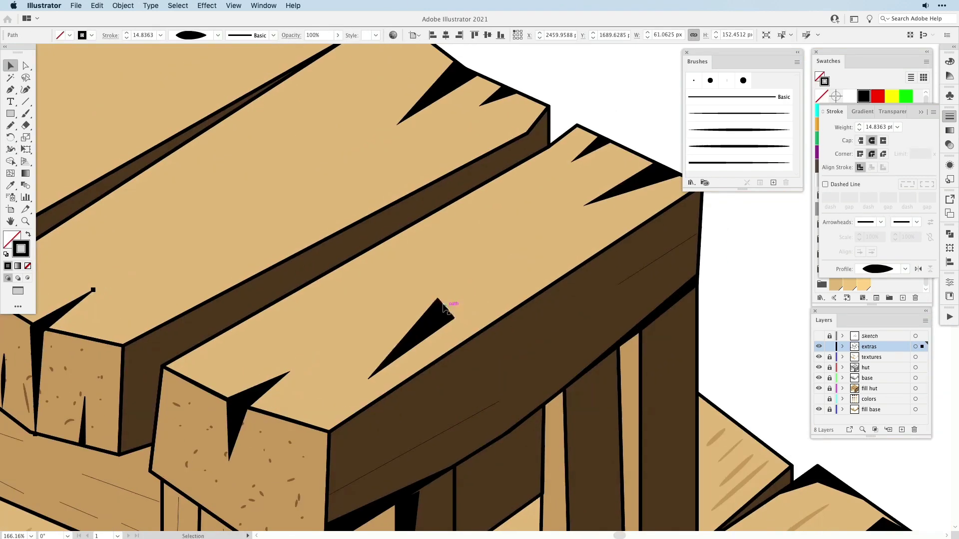
# Adjust the crack lines at the window sill's right end and on the rear right post with Direct Selection and the Width tool.
pyautogui.press('a')
pyautogui.scroll(-10, 446, 310)
pyautogui.click(300, 223)
pyautogui.scroll(-5, 422, 340)
pyautogui.click(521, 233)
pyautogui.scroll(3, 521, 233)
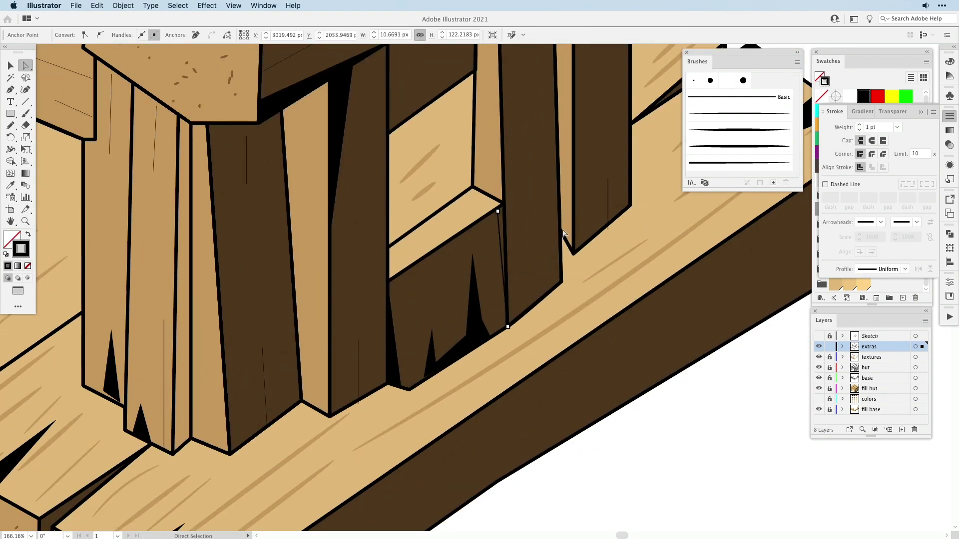
pyautogui.hotkey('shift', 'w')
pyautogui.click(608, 210)
pyautogui.hotkey('shift', 'w')
pyautogui.moveTo(608, 228); pyautogui.dragTo(520, 398)
pyautogui.press('v')
pyautogui.press('a')
pyautogui.click(661, 208)
# Delete the crack on the fourth base plank and redraw it as a black wedge bending over the plank's front edge.
pyautogui.moveTo(349, 450); pyautogui.dragTo(579, 410)
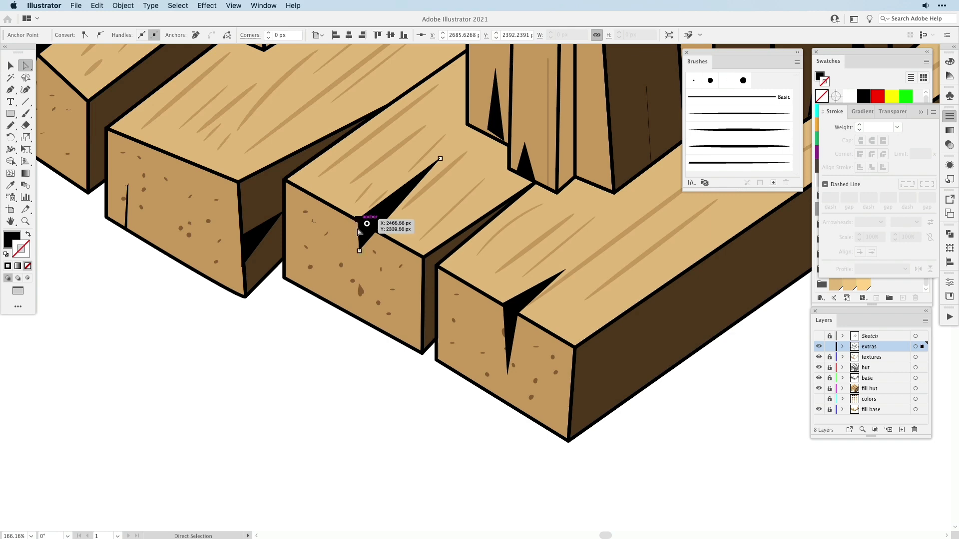
pyautogui.moveTo(361, 222); pyautogui.dragTo(223, 420)
pyautogui.press('p')
pyautogui.press('Delete')
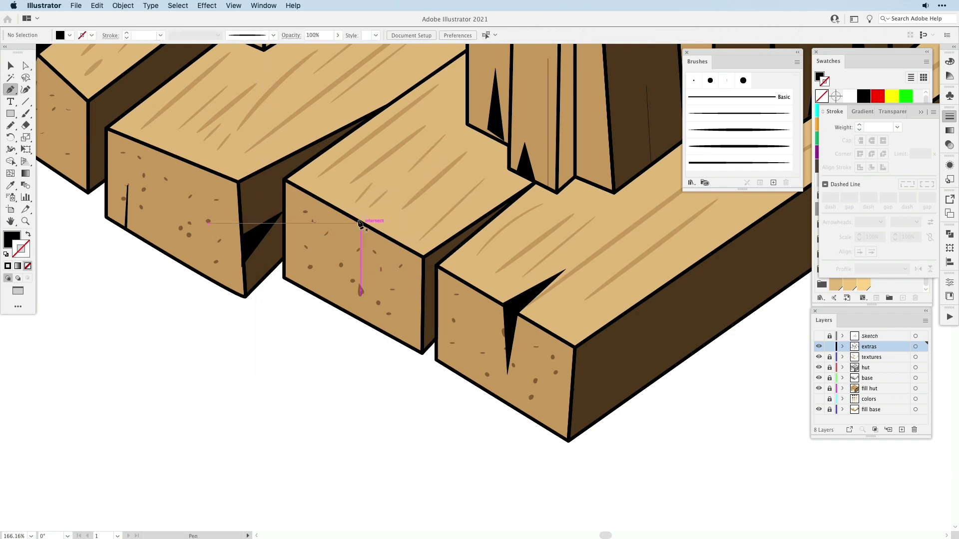
pyautogui.click(356, 219)
pyautogui.click(359, 277)
pyautogui.click(370, 228)
pyautogui.click(421, 185)
# Replace the thin line on the third base plank's front end with a small wedge crack drawn with the Pen tool.
pyautogui.press('v')
pyautogui.click(236, 318)
pyautogui.press('Delete')
pyautogui.press('a')
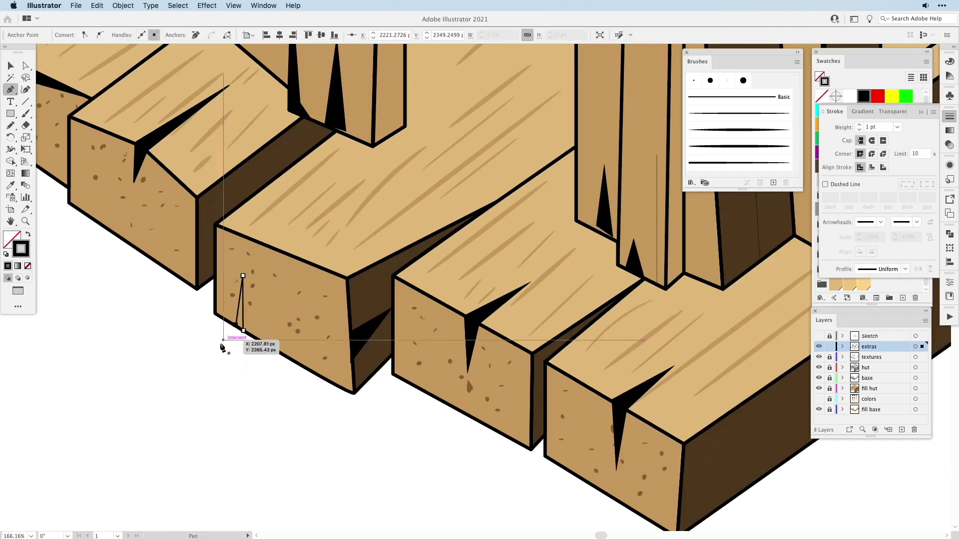
pyautogui.scroll(5, 396, 398)
pyautogui.hscroll(-4, 396, 398)
pyautogui.click(468, 281)
# Extend the upper ends of the cracks on the left front post to the roof plank's underside with Direct Selection.
pyautogui.scroll(6, 468, 281)
pyautogui.hscroll(3, 468, 281)
pyautogui.click(286, 215)
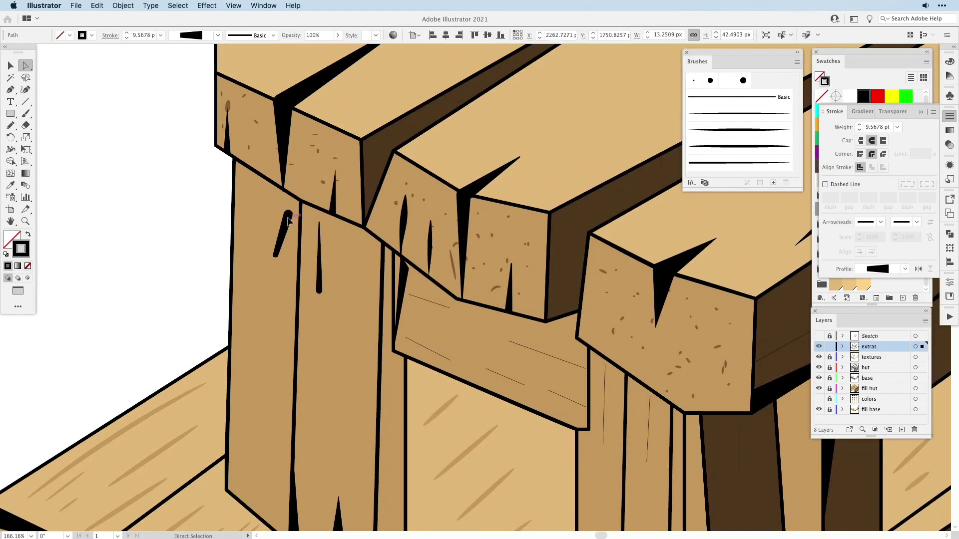
pyautogui.moveTo(290, 214); pyautogui.dragTo(320, 221)
pyautogui.scroll(8, 413, 196)
pyautogui.hscroll(6, 413, 196)
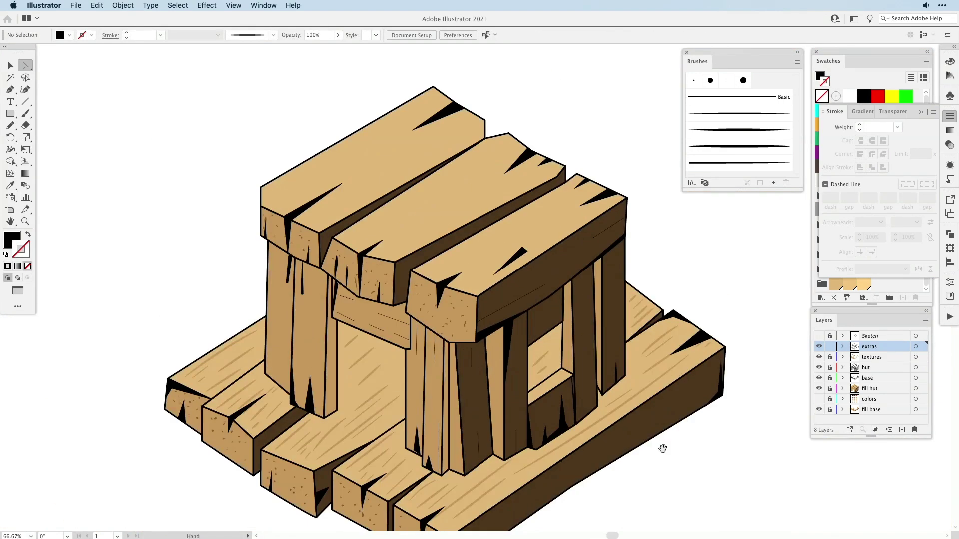
# Give the crossbeam's short grain lines a black stroke with round caps and round joins on the extras layer.
pyautogui.scroll(3, 674, 425)
pyautogui.click(830, 357)
pyautogui.press('v')
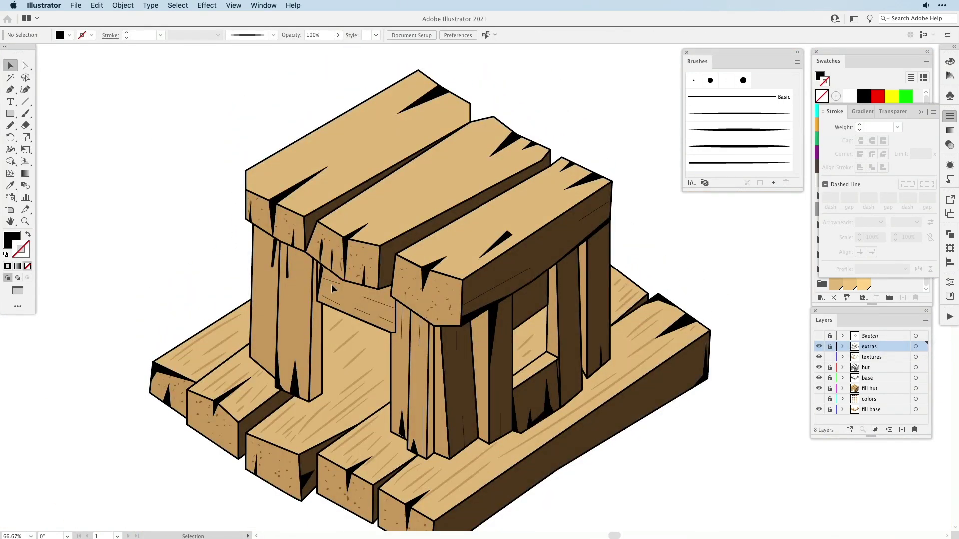
pyautogui.click(829, 347)
pyautogui.click(330, 281)
pyautogui.hotkey('shift', 'x')
pyautogui.click(872, 140)
pyautogui.click(871, 154)
# Widen the crossbeam's grain lines with the Width tool and reshape the dark wedge at its left end.
pyautogui.press('z')
pyautogui.moveTo(280, 256); pyautogui.dragTo(449, 379)
pyautogui.hotkey('shift', 'w')
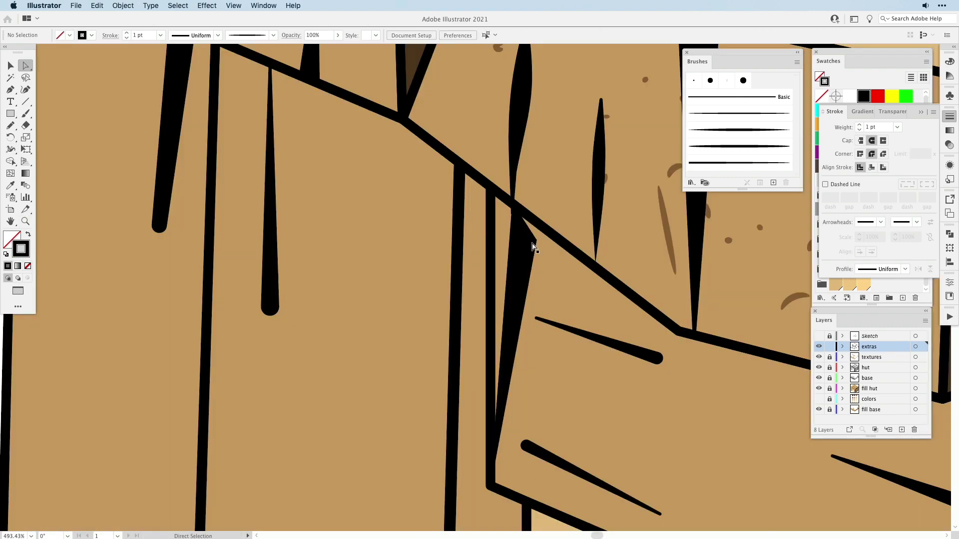
pyautogui.moveTo(531, 242); pyautogui.dragTo(490, 188)
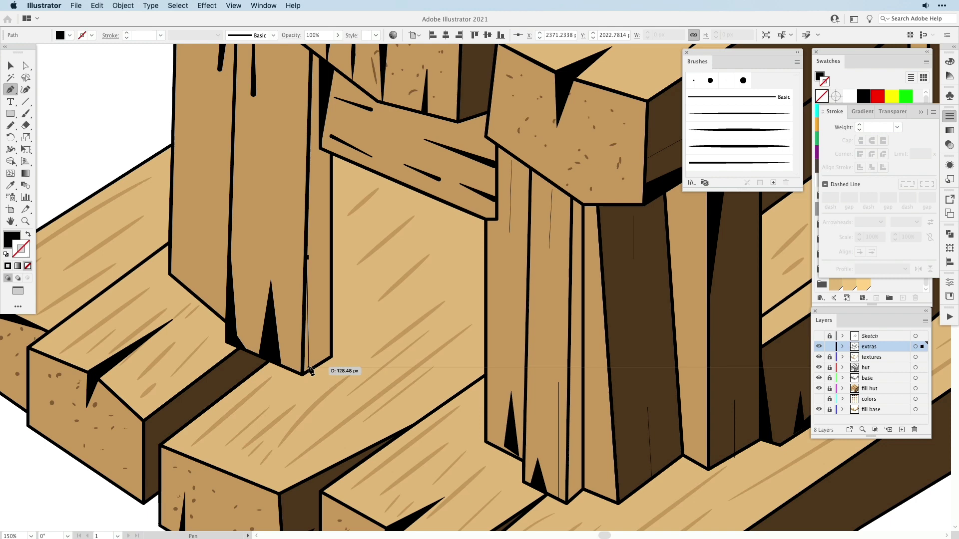
# Draw a closed outline for the left front post's narrow side face on the hut layer with the Pen tool.
pyautogui.press('v')
pyautogui.press('super+shift+a')
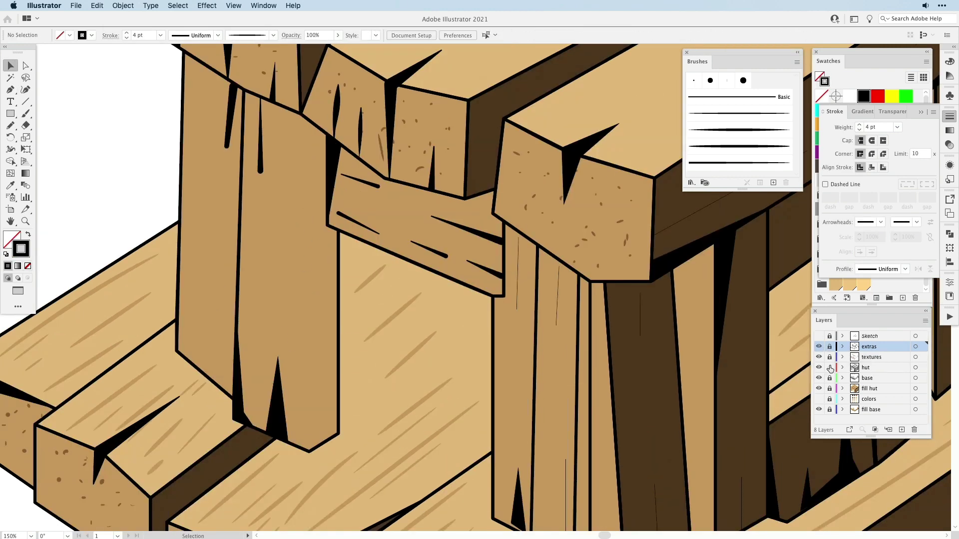
pyautogui.click(309, 451)
pyautogui.press('p')
pyautogui.click(305, 128)
pyautogui.click(309, 452)
pyautogui.click(338, 434)
pyautogui.click(338, 230)
pyautogui.click(327, 225)
pyautogui.click(327, 134)
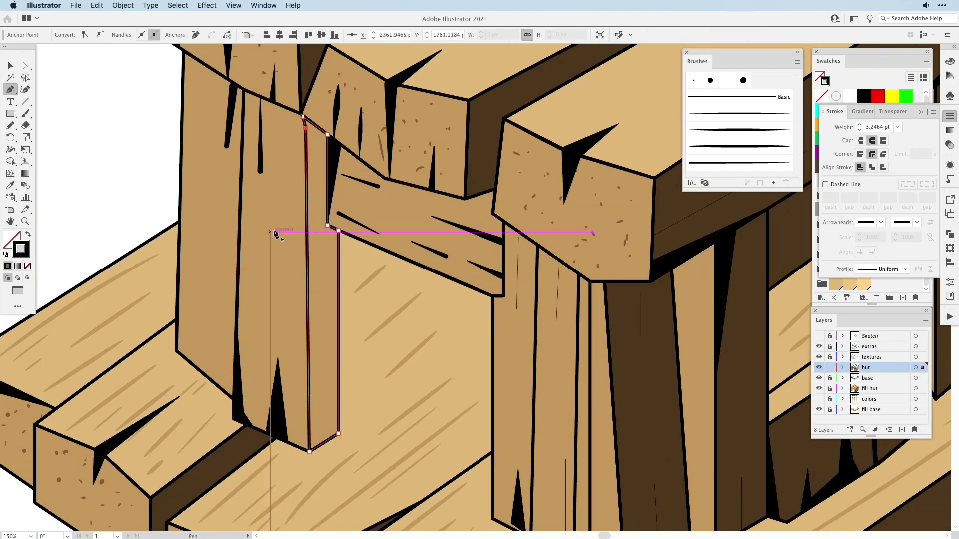
# Unlock the fill hut layer and copy the outline of the left post's side face onto it.
pyautogui.press('v')
pyautogui.press('super+shift+a')
pyautogui.click(310, 390)
pyautogui.click(829, 389)
pyautogui.moveTo(922, 368); pyautogui.dragTo(921, 390)
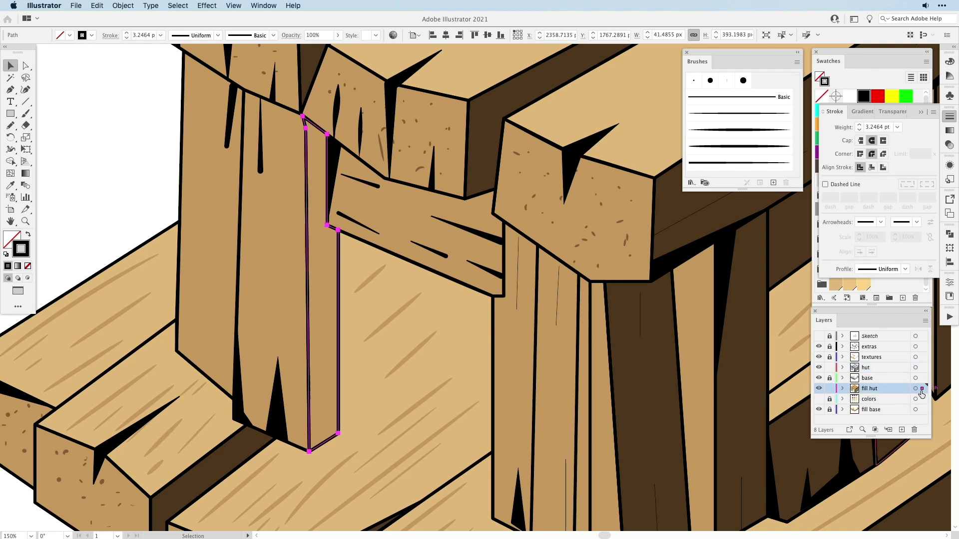
# Fill the copied side-face shape with the dark brown sampled from the right posts, without a stroke, and lock the fill hut layer.
pyautogui.click(819, 368)
pyautogui.click(820, 367)
pyautogui.click(28, 267)
pyautogui.press('i')
pyautogui.click(651, 387)
pyautogui.press('v')
pyautogui.click(830, 389)
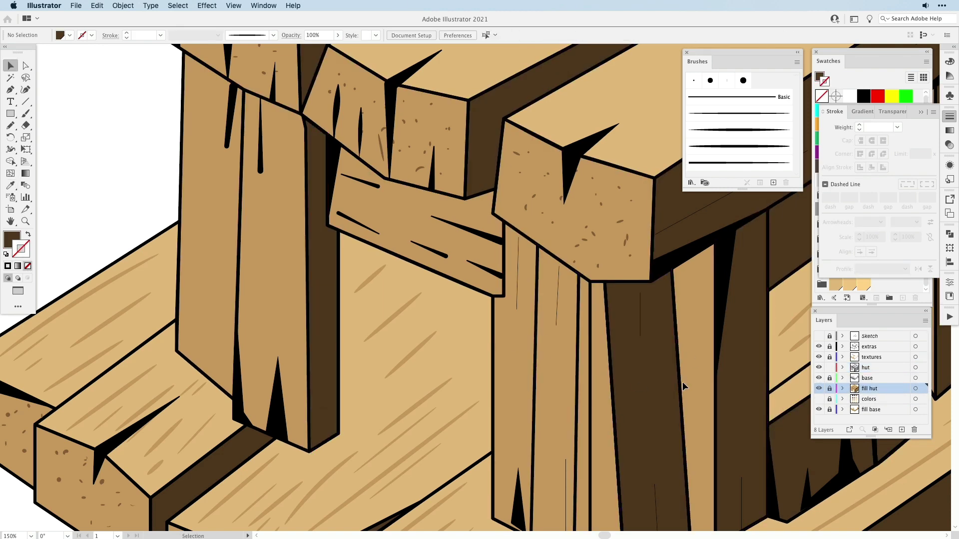
# Following the sketch, draw black wedge cracks along the left edge and at the foot of the left post's dark side face on the extras layer.
pyautogui.click(829, 367)
pyautogui.click(829, 347)
pyautogui.click(874, 349)
pyautogui.click(278, 418)
pyautogui.click(819, 337)
pyautogui.press('p')
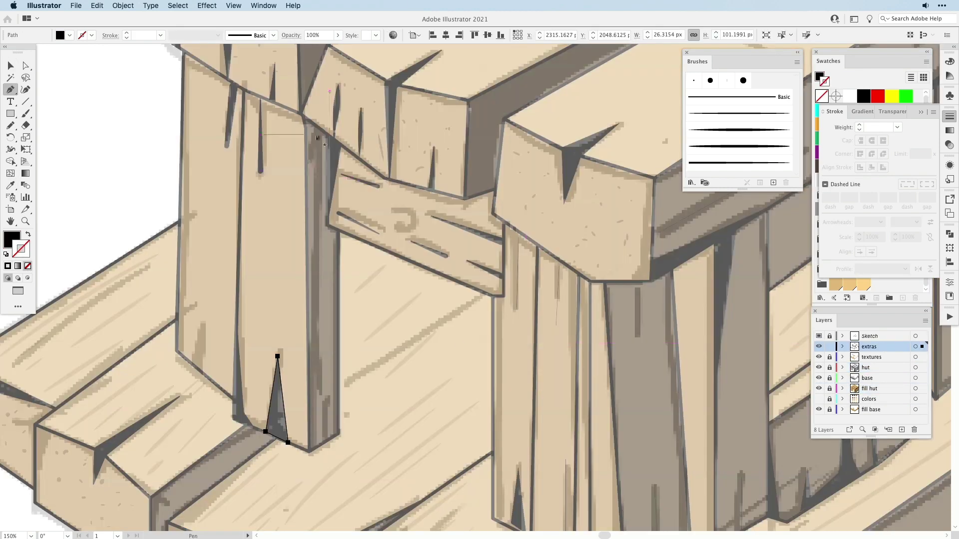
pyautogui.click(310, 449)
pyautogui.click(323, 399)
pyautogui.click(330, 438)
pyautogui.click(323, 443)
pyautogui.click(324, 399)
pyautogui.keyDown('super'); pyautogui.click(331, 371); pyautogui.keyUp('super')
pyautogui.click(820, 336)
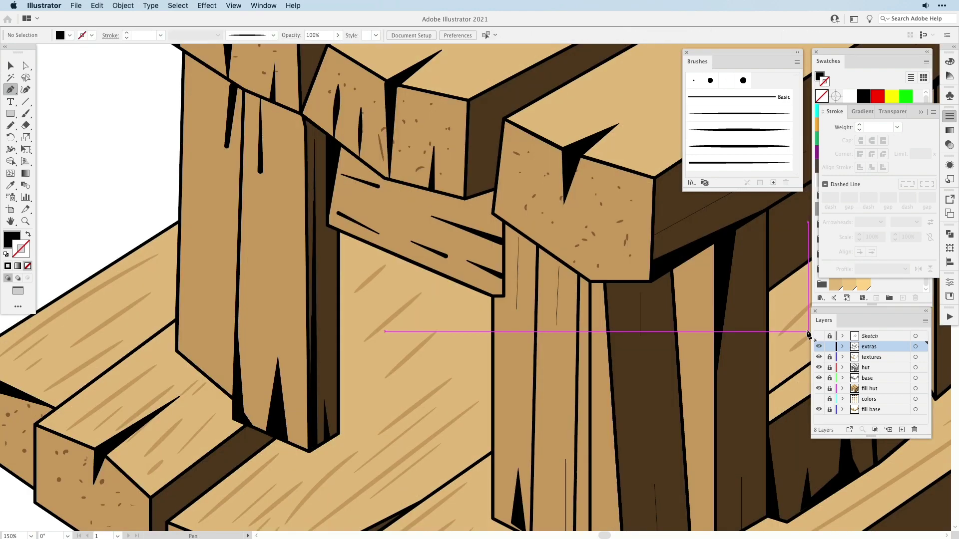
# Move the upper anchor of the side-face crack on the left post to the face's top corner with Direct Selection.
pyautogui.press('a')
pyautogui.moveTo(316, 125); pyautogui.dragTo(308, 119)
pyautogui.press('super+minus')
pyautogui.press('super+minus')
pyautogui.press('v')
pyautogui.click(799, 497)
pyautogui.moveTo(819, 502)
pyautogui.mouseDown()
pyautogui.moveTo(653, 441)
pyautogui.moveTo(654, 454)
pyautogui.mouseUp()
# Lock the extras layer and paint light brown wood-grain strokes along the three roof planks on the textures layer with the tapered brush.
pyautogui.click(829, 347)
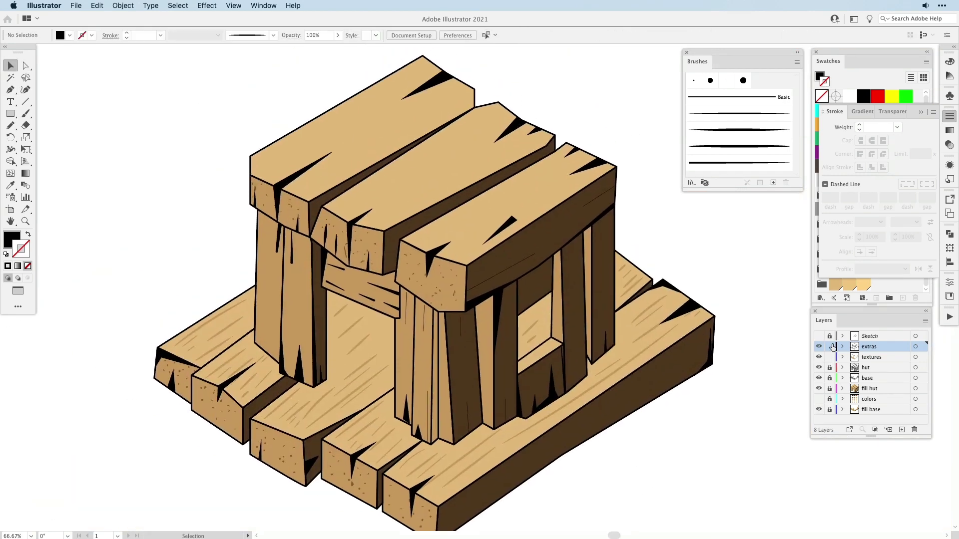
pyautogui.click(829, 357)
pyautogui.click(872, 358)
pyautogui.click(346, 397)
pyautogui.press('b')
pyautogui.moveTo(431, 238); pyautogui.dragTo(535, 180)
pyautogui.moveTo(529, 208); pyautogui.dragTo(561, 186)
pyautogui.moveTo(448, 165); pyautogui.dragTo(469, 151)
pyautogui.moveTo(345, 112); pyautogui.dragTo(397, 83)
pyautogui.moveTo(263, 160); pyautogui.dragTo(302, 136)
pyautogui.moveTo(290, 156); pyautogui.dragTo(356, 115)
pyautogui.moveTo(319, 179); pyautogui.dragTo(455, 91)
pyautogui.click(739, 114)
pyautogui.moveTo(402, 75); pyautogui.dragTo(431, 55)
pyautogui.press('super+minus')
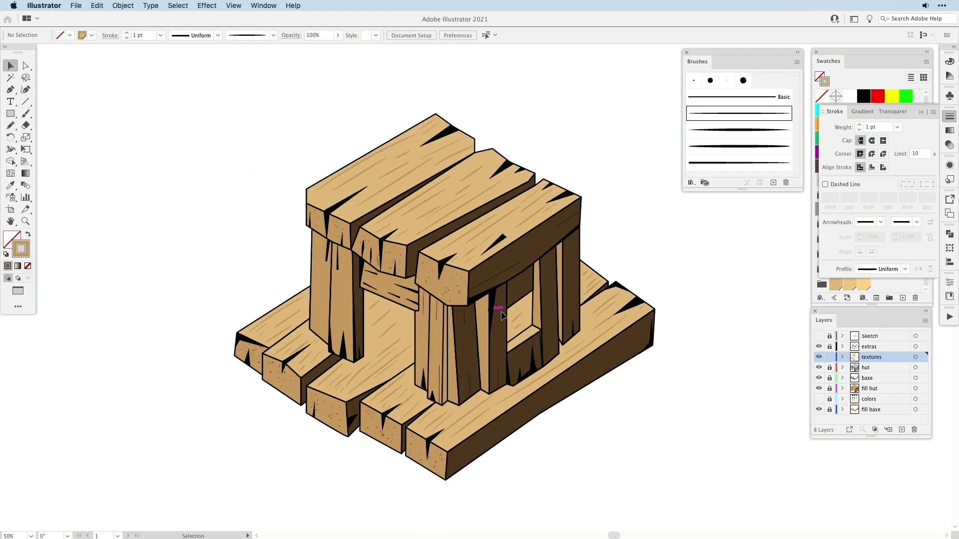
# Add a shadow layer directly above the fill base layer and unlock the fill base layer.
pyautogui.press('Tab')
pyautogui.press('Tab')
pyautogui.click(878, 351)
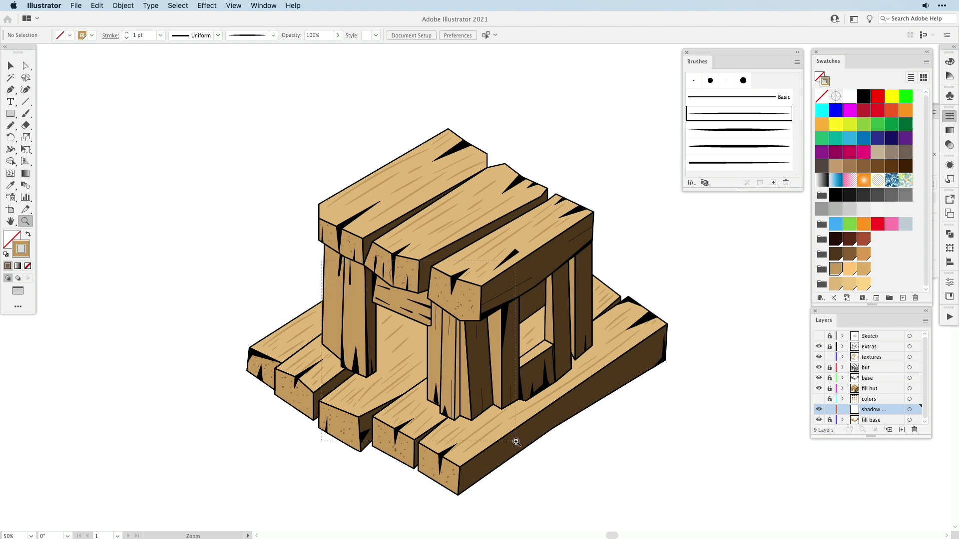
pyautogui.moveTo(516, 442); pyautogui.dragTo(468, 430)
pyautogui.press('v')
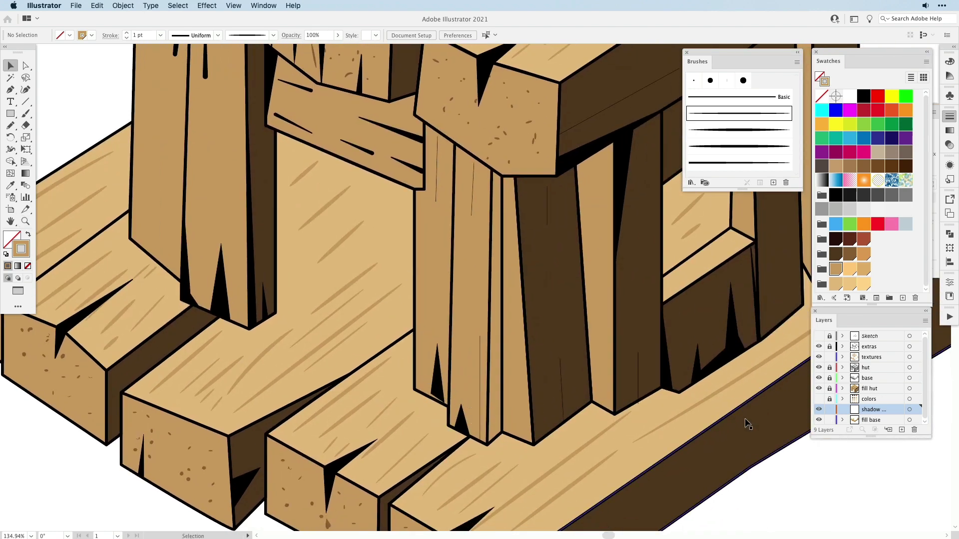
# Expand the base's Live Paint object into separate filled paths.
pyautogui.click(254, 333)
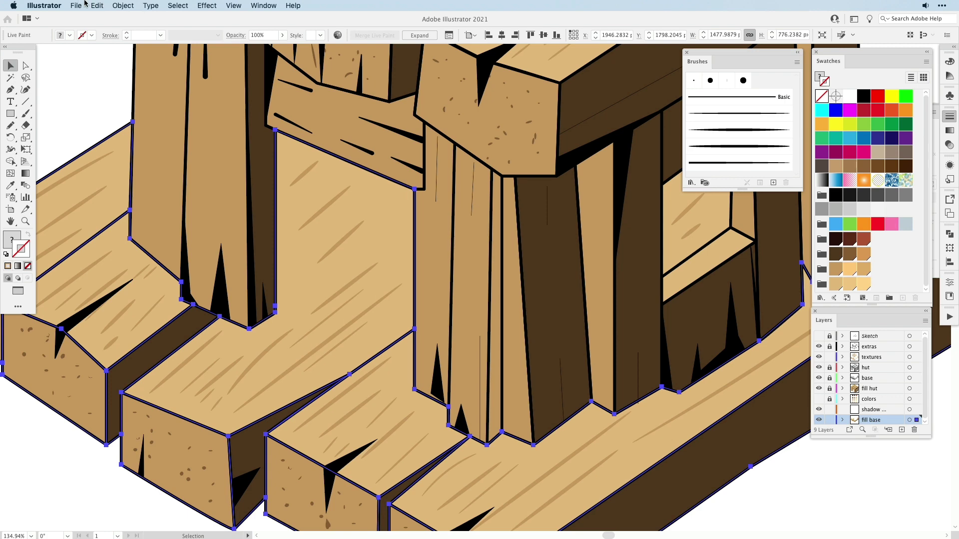
pyautogui.click(123, 8)
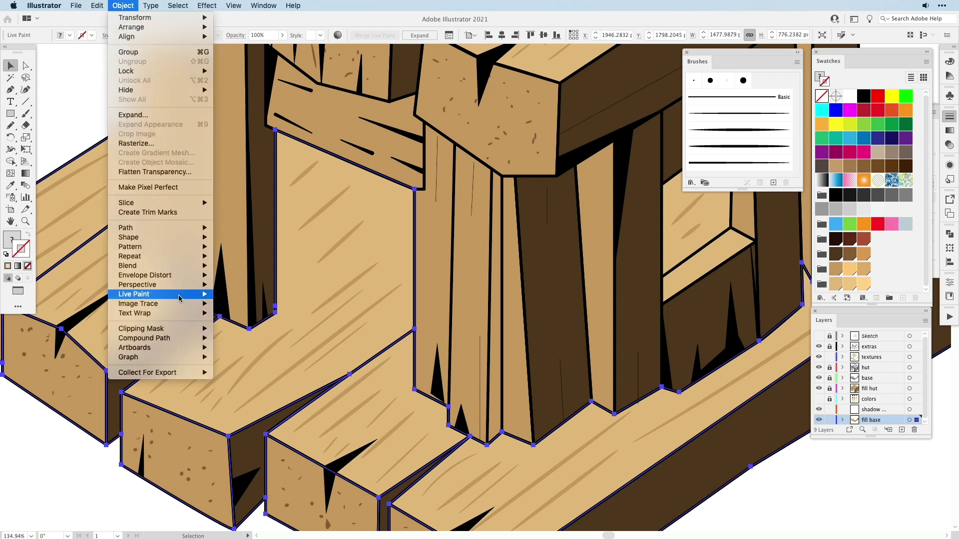
pyautogui.moveTo(181, 295)
pyautogui.click(238, 345)
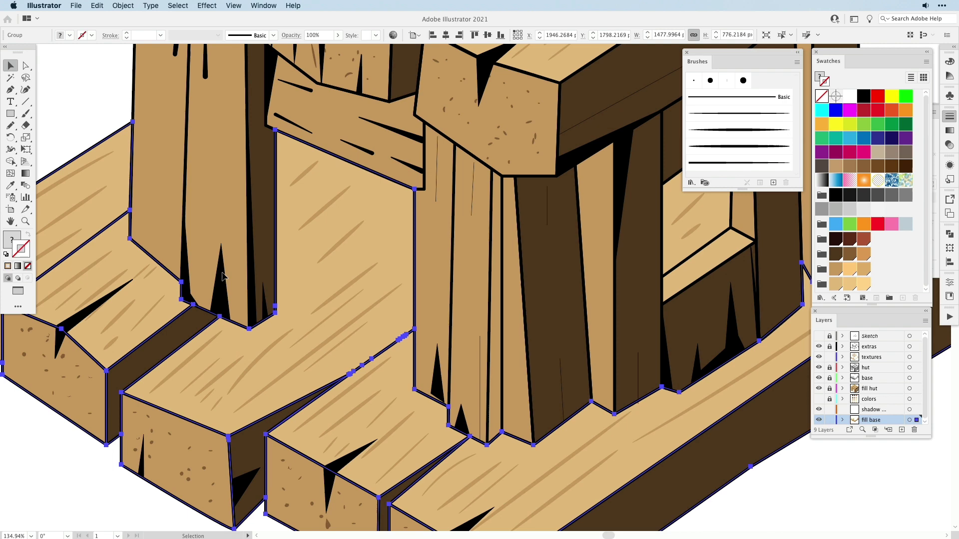
pyautogui.click(752, 509)
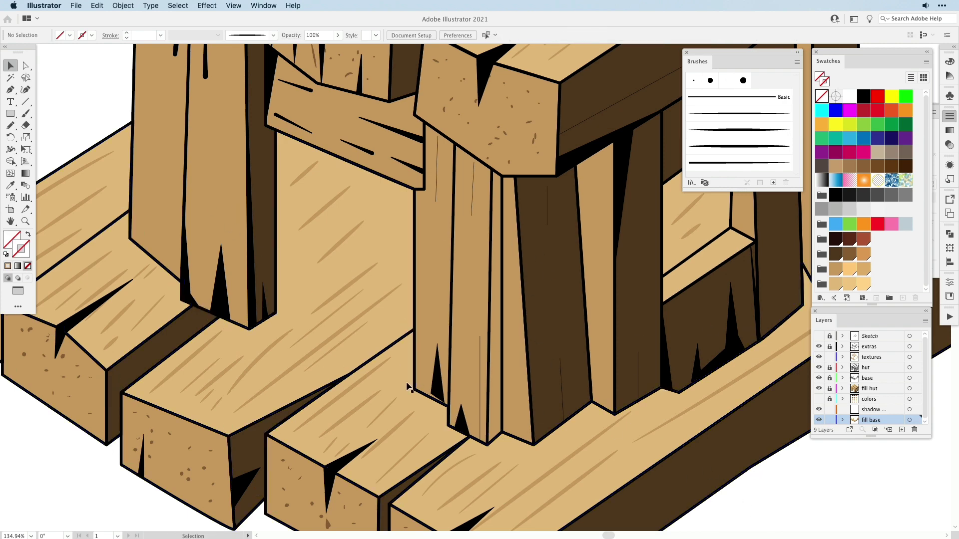
# Copy the third base plank's top-face shape onto the shadow layer and lock the fill base layer.
pyautogui.click(299, 352)
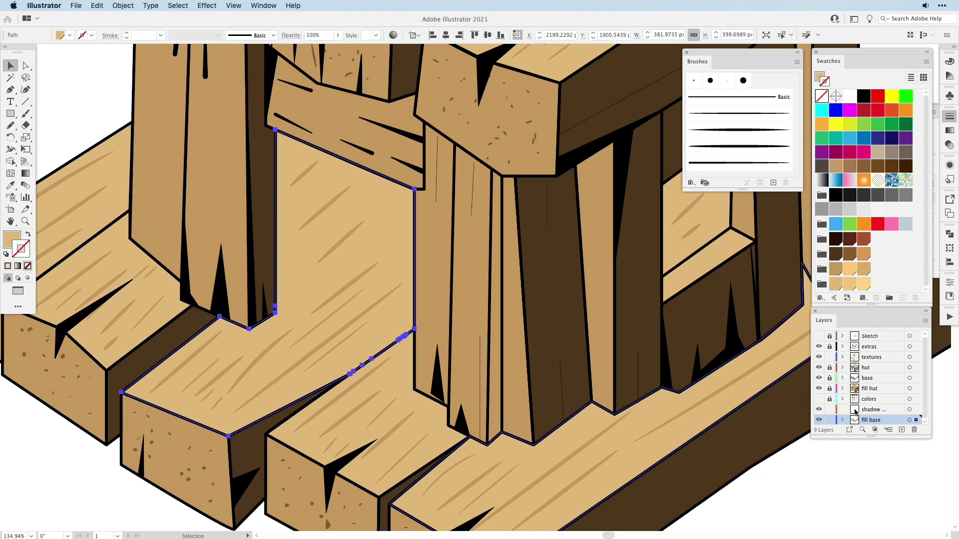
pyautogui.moveTo(916, 422); pyautogui.dragTo(917, 410)
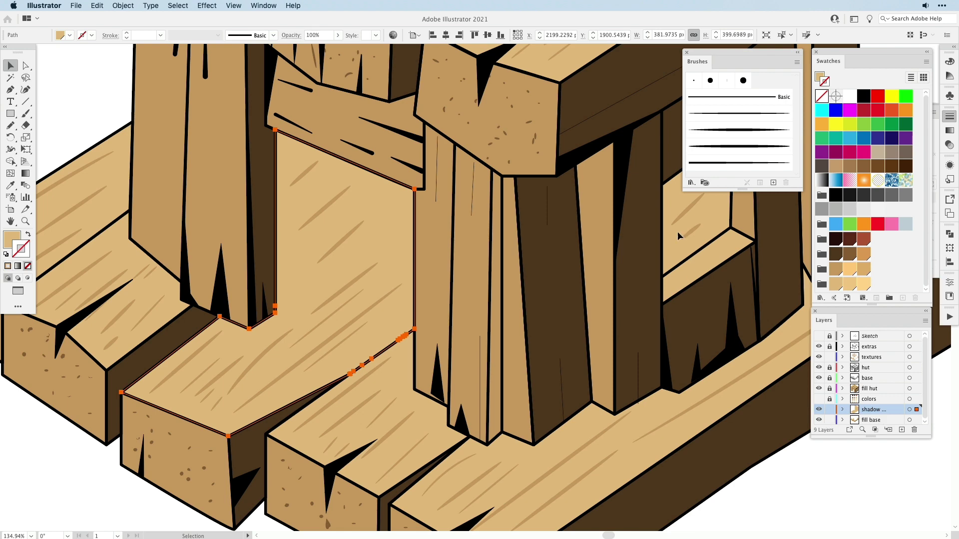
pyautogui.click(717, 220)
pyautogui.click(829, 420)
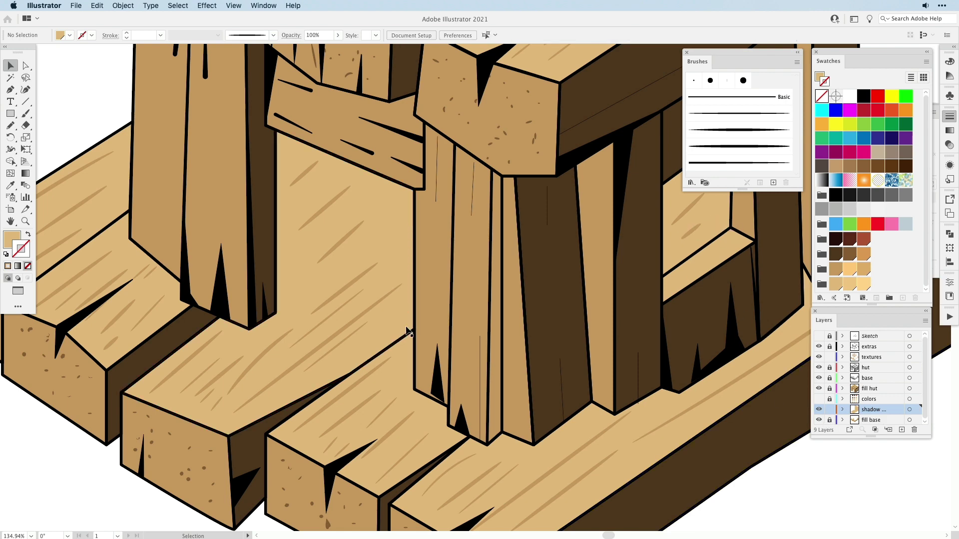
# Fill the copied third-plank top face with the white-to-black linear gradient and no stroke, and show its gradient settings.
pyautogui.click(300, 294)
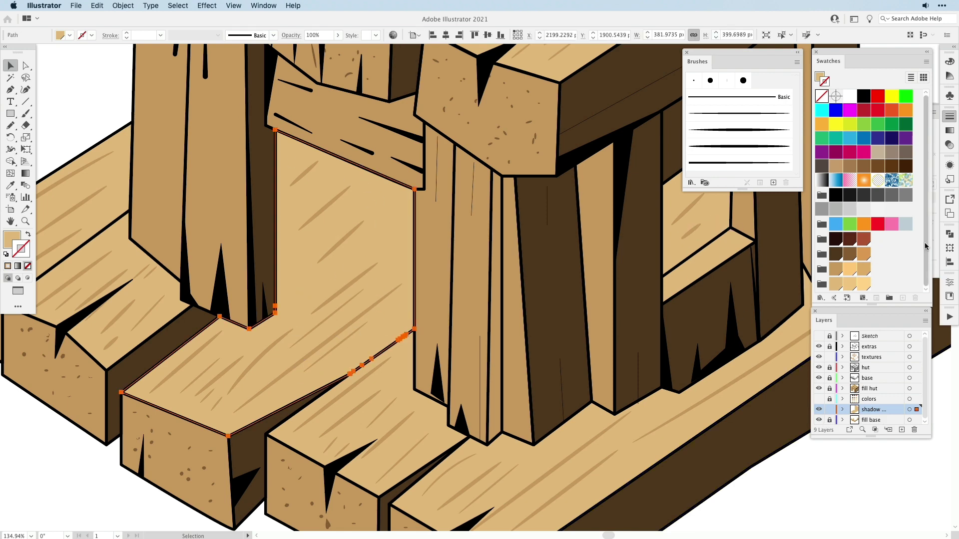
pyautogui.click(821, 179)
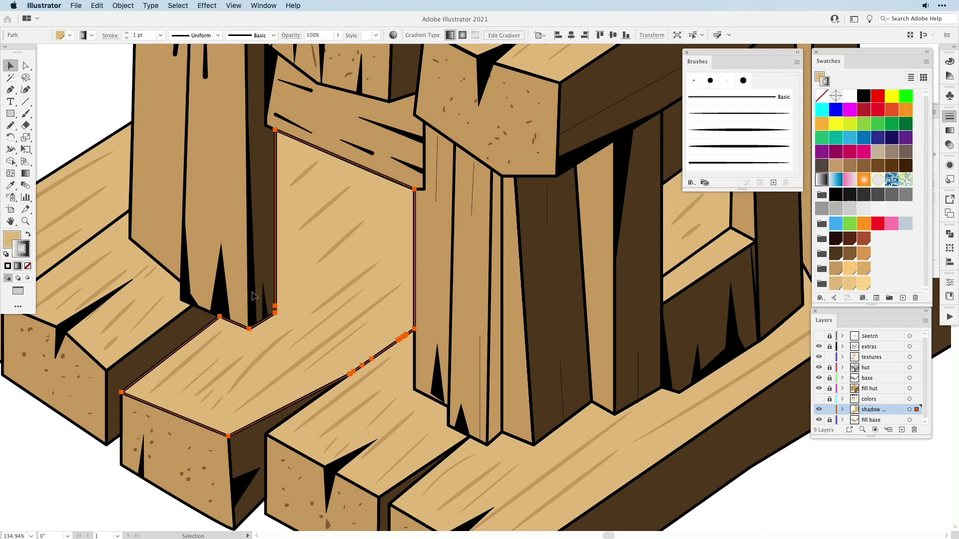
pyautogui.hotkey('shift', 'x')
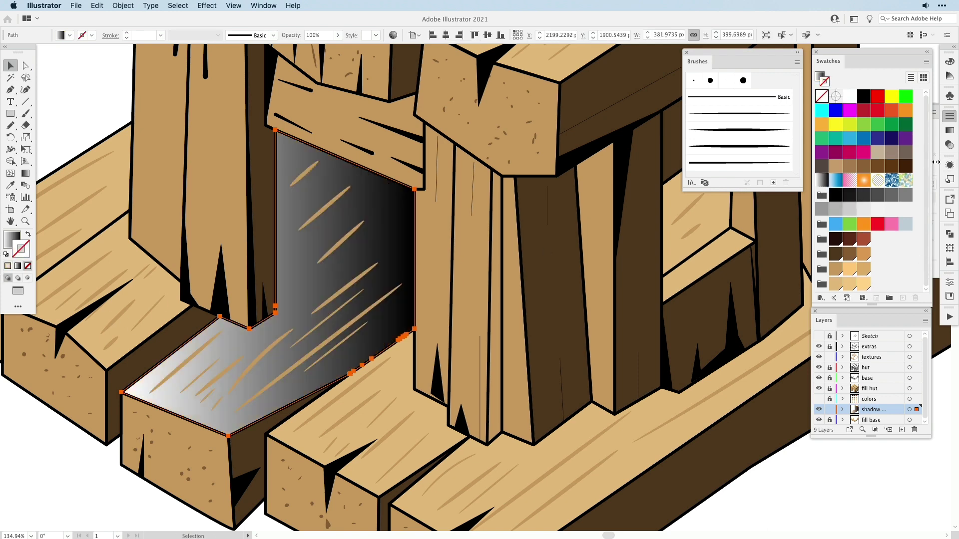
pyautogui.click(950, 130)
pyautogui.click(827, 146)
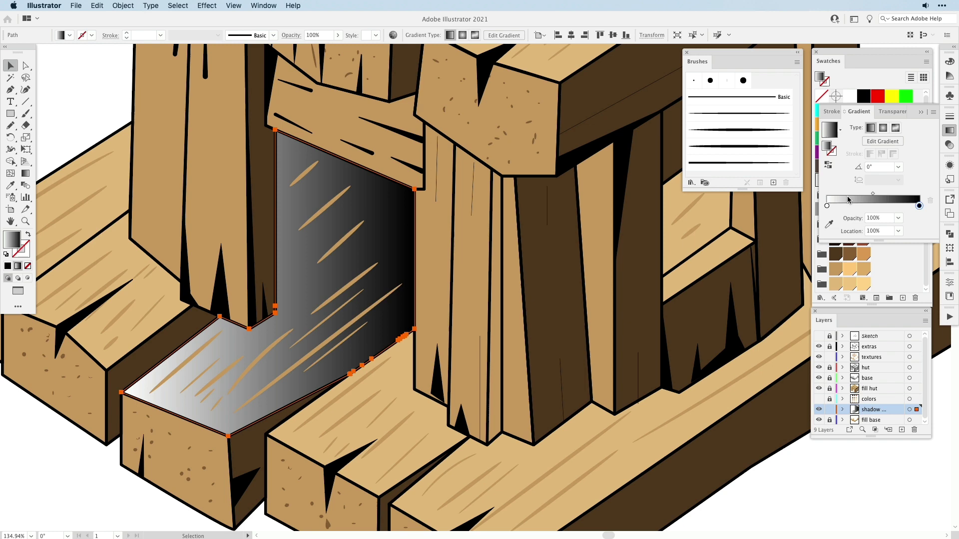
# Set the gradient's white stop to 0% opacity and the shape's blending mode to Multiply.
pyautogui.doubleClick(827, 205)
pyautogui.click(853, 225)
pyautogui.click(864, 236)
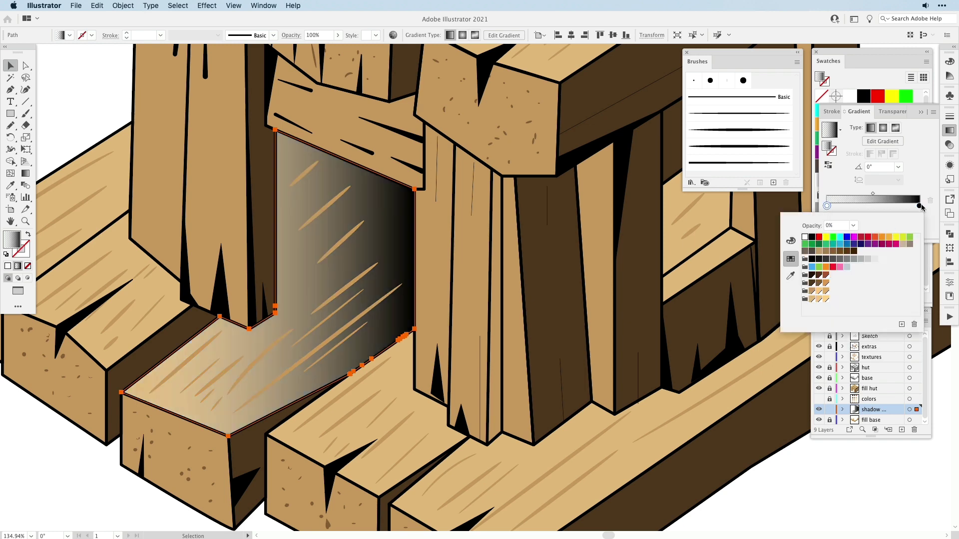
pyautogui.click(887, 173)
pyautogui.click(291, 34)
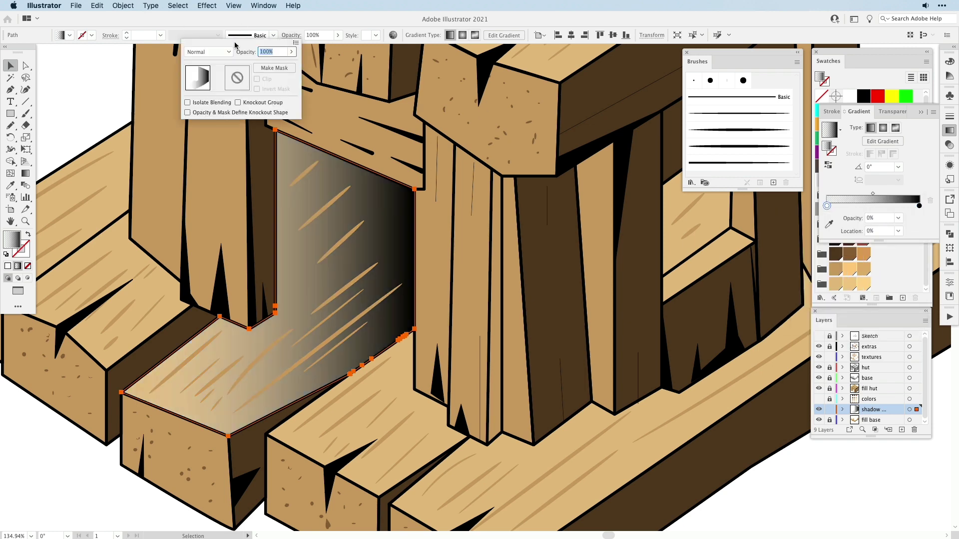
pyautogui.click(208, 51)
pyautogui.click(210, 87)
# Recolor the gradient's black end stop to the darkest brown swatch and deselect the shape.
pyautogui.doubleClick(919, 206)
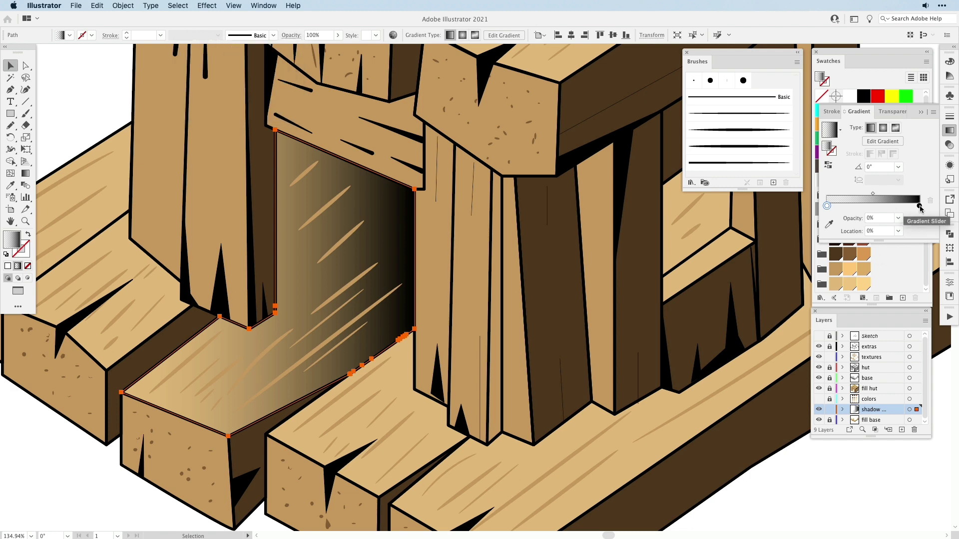
pyautogui.click(812, 276)
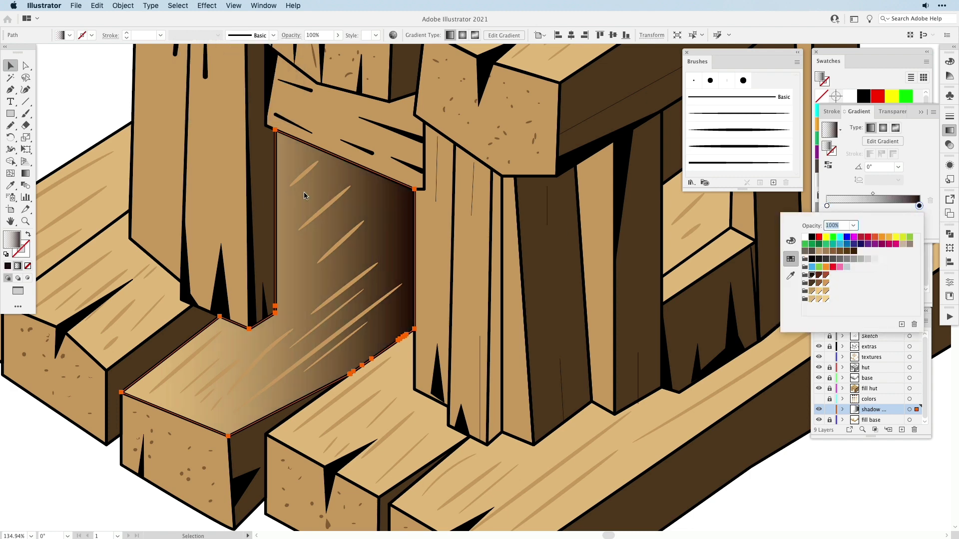
pyautogui.write('9')
pyautogui.press('Escape')
pyautogui.press('super+shift+a')
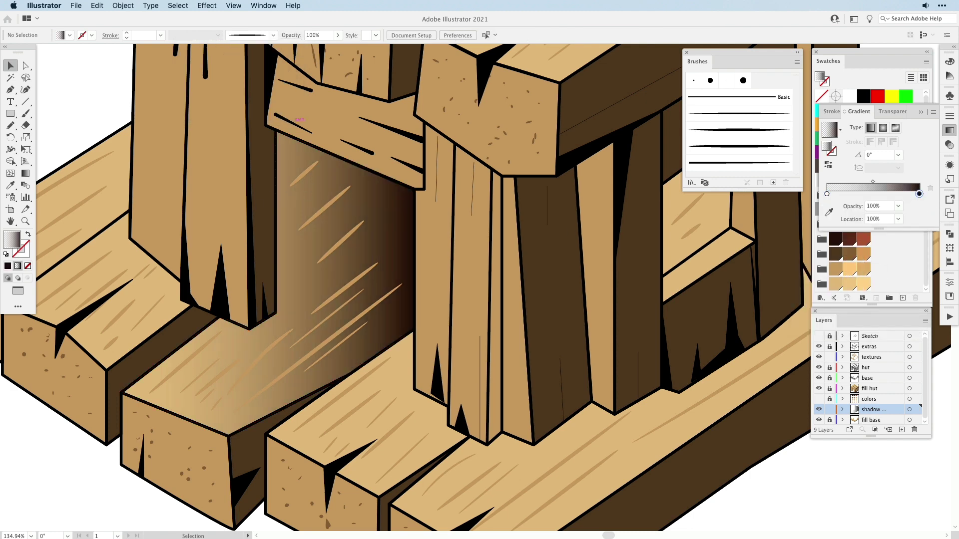
# Redirect the plank shadow's gradient to about 105° so it darkens toward the hut's interior and fades along the front.
pyautogui.press('g')
pyautogui.press('v')
pyautogui.click(322, 208)
pyautogui.press('g')
pyautogui.moveTo(278, 86); pyautogui.dragTo(272, 302)
pyautogui.moveTo(235, 95); pyautogui.dragTo(276, 336)
pyautogui.moveTo(336, 483)
pyautogui.mouseDown()
pyautogui.moveTo(319, 292)
pyautogui.moveTo(259, 195)
pyautogui.moveTo(285, 262)
pyautogui.moveTo(253, 261)
pyautogui.moveTo(304, 268)
pyautogui.moveTo(298, 259)
pyautogui.moveTo(246, 288)
pyautogui.moveTo(221, 377)
pyautogui.moveTo(278, 247)
pyautogui.moveTo(248, 217)
pyautogui.moveTo(293, 397)
pyautogui.moveTo(293, 382)
pyautogui.mouseUp()
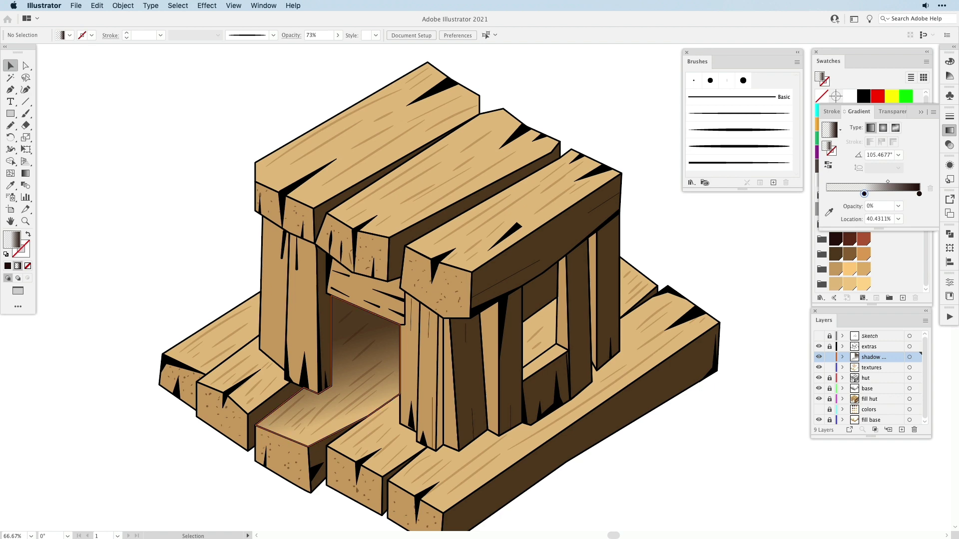
# Draw a closed four-sided shadow shape over the hut's front doorway opening with the Pen tool.
pyautogui.press('p')
pyautogui.click(331, 383)
pyautogui.click(400, 368)
pyautogui.click(400, 325)
pyautogui.click(331, 295)
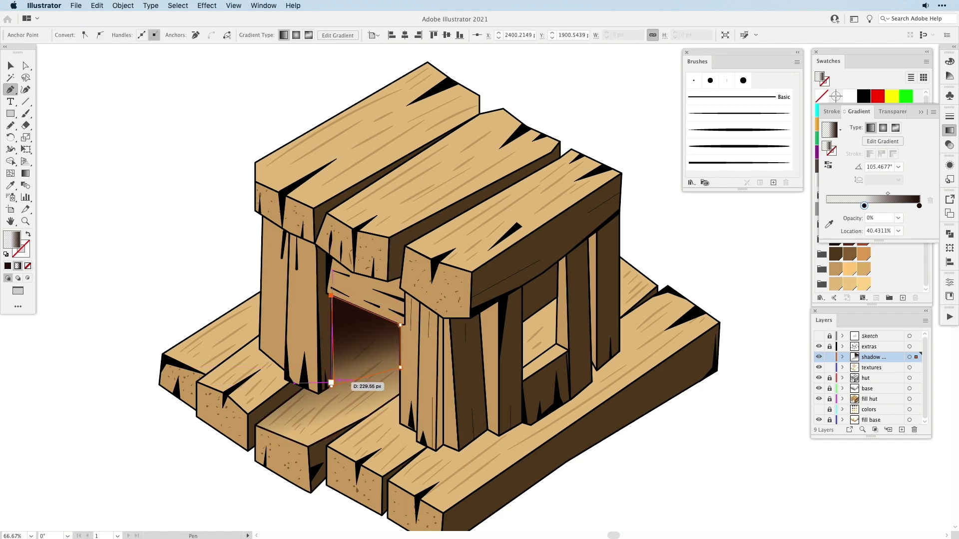
pyautogui.click(331, 385)
# Run the doorway shadow's gradient diagonally at about 137°, darkest at the upper left corner, with the transparent stop at about 49%.
pyautogui.press('g')
pyautogui.moveTo(429, 397); pyautogui.dragTo(338, 329)
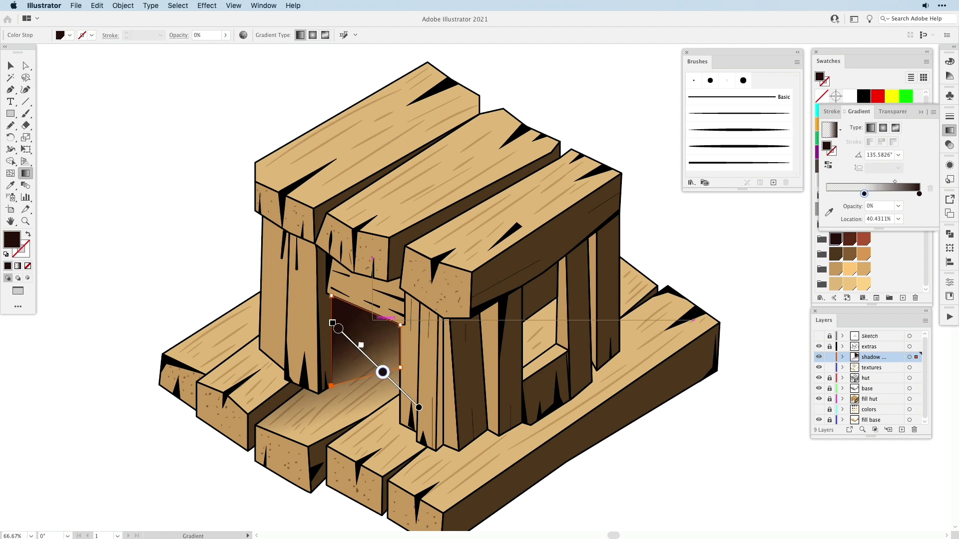
pyautogui.moveTo(382, 372); pyautogui.dragTo(370, 360)
pyautogui.moveTo(332, 323); pyautogui.dragTo(315, 306)
pyautogui.moveTo(311, 303); pyautogui.dragTo(302, 296)
pyautogui.moveTo(308, 301); pyautogui.dragTo(320, 314)
pyautogui.moveTo(354, 343); pyautogui.dragTo(362, 351)
pyautogui.press('v')
pyautogui.press('super+shift+a')
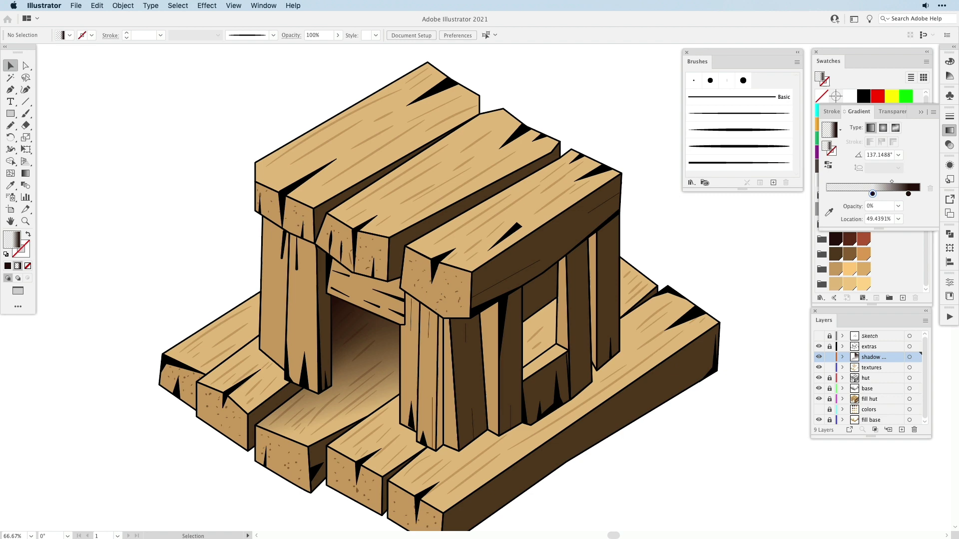
# Toggle the doorway shadow's visibility to compare, then extend its dark area by moving the transparent stop to about 38%.
pyautogui.click(359, 343)
pyautogui.click(843, 357)
pyautogui.click(819, 368)
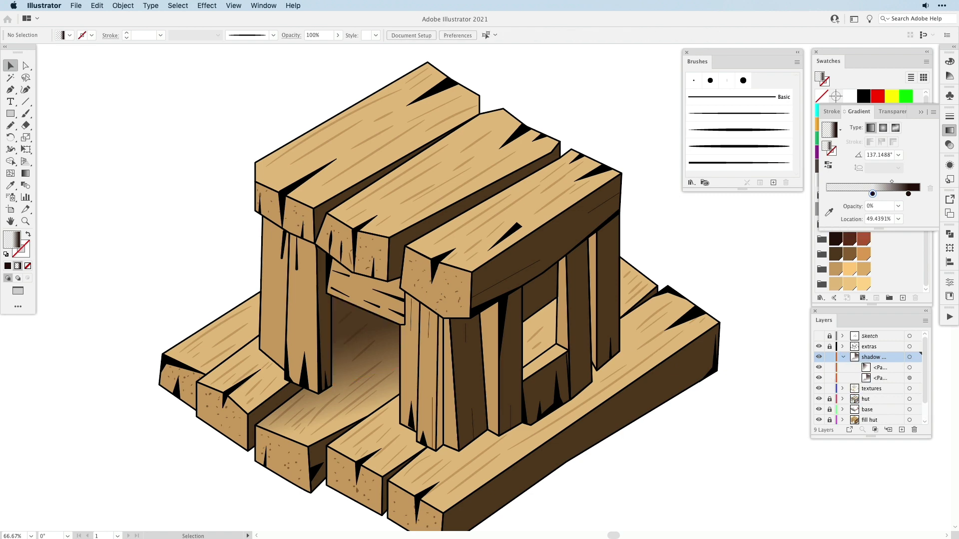
pyautogui.click(819, 368)
pyautogui.click(360, 345)
pyautogui.press('g')
pyautogui.moveTo(362, 351); pyautogui.dragTo(370, 360)
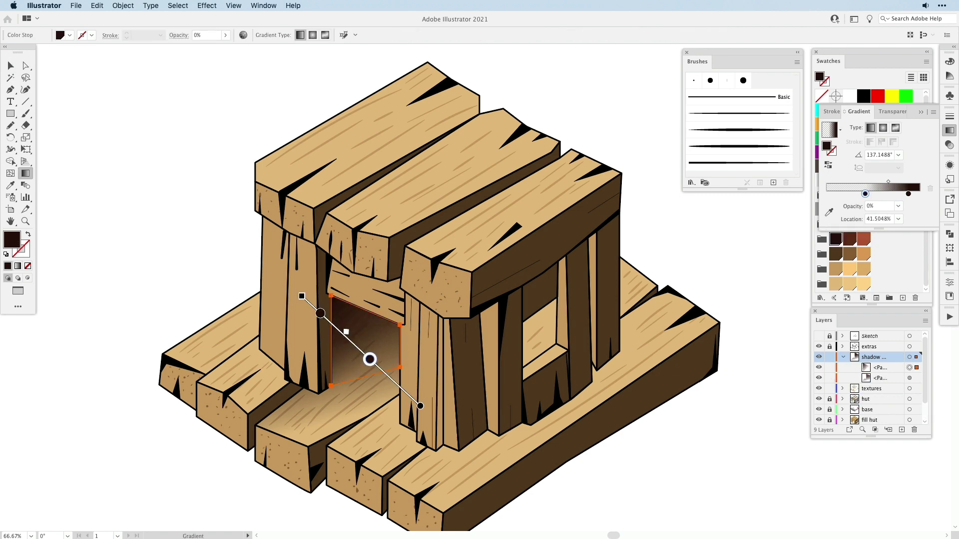
pyautogui.moveTo(320, 313); pyautogui.dragTo(334, 327)
pyautogui.moveTo(370, 359); pyautogui.dragTo(374, 363)
pyautogui.press('v')
pyautogui.press('super+shift+a')
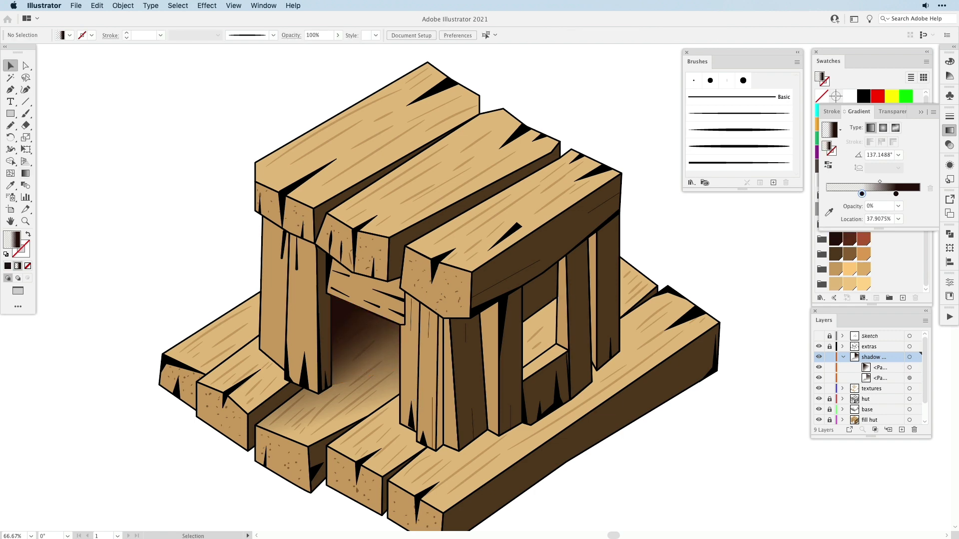
# Draw a closed four-sided shadow shape over the hut's side window opening with the Pen tool.
pyautogui.press('p')
pyautogui.click(558, 297)
pyautogui.click(521, 323)
pyautogui.click(557, 344)
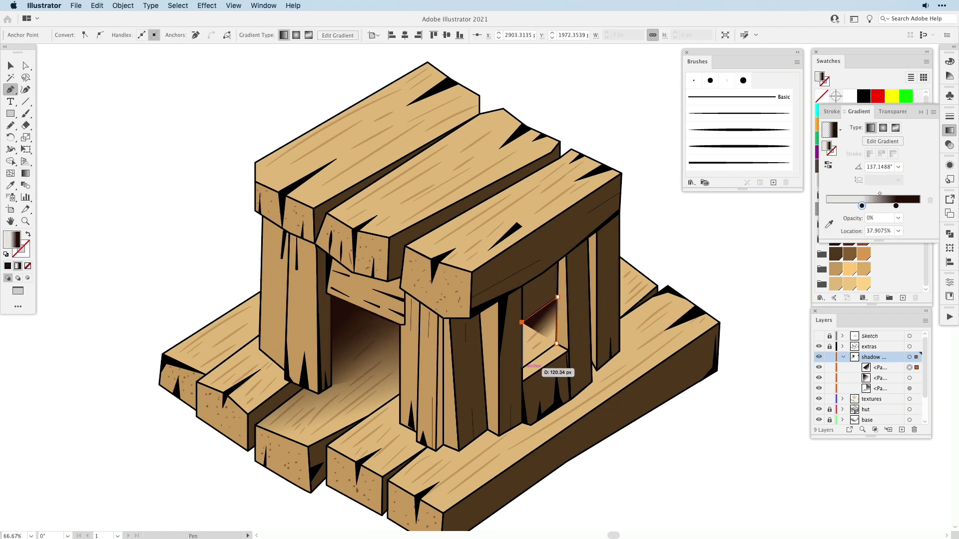
pyautogui.click(522, 369)
pyautogui.click(557, 345)
# Angle the window shadow's gradient at about 125°, darkest toward the upper left, with the dark stop at about 73%.
pyautogui.press('g')
pyautogui.moveTo(538, 277); pyautogui.dragTo(546, 385)
pyautogui.moveTo(596, 422); pyautogui.dragTo(507, 291)
pyautogui.moveTo(534, 326); pyautogui.dragTo(530, 320)
pyautogui.moveTo(565, 366); pyautogui.dragTo(555, 353)
pyautogui.moveTo(530, 320)
pyautogui.mouseDown()
pyautogui.moveTo(535, 328)
pyautogui.moveTo(520, 307)
pyautogui.moveTo(548, 337)
pyautogui.mouseUp()
pyautogui.press('v')
pyautogui.press('super+shift+a')
pyautogui.scroll(-1, 548, 336)
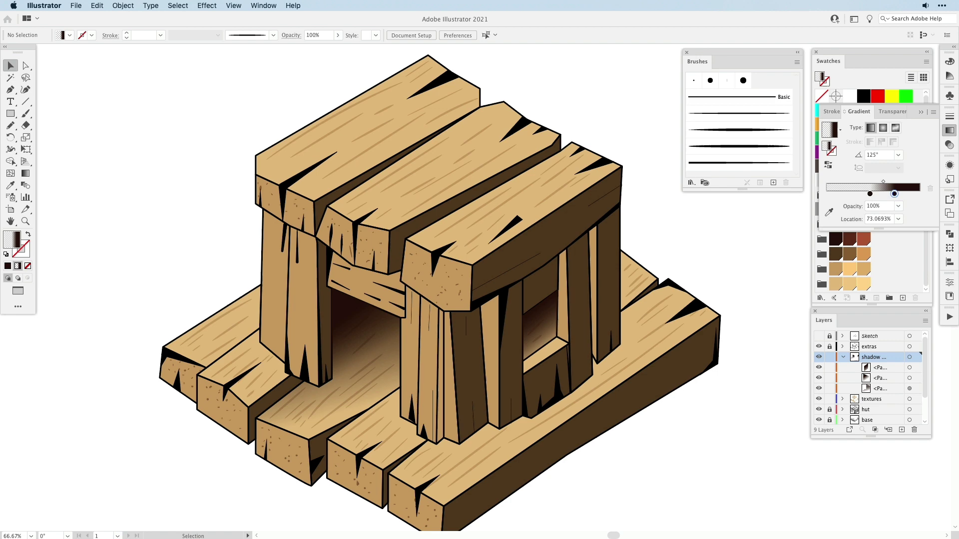
pyautogui.press('super+minus')
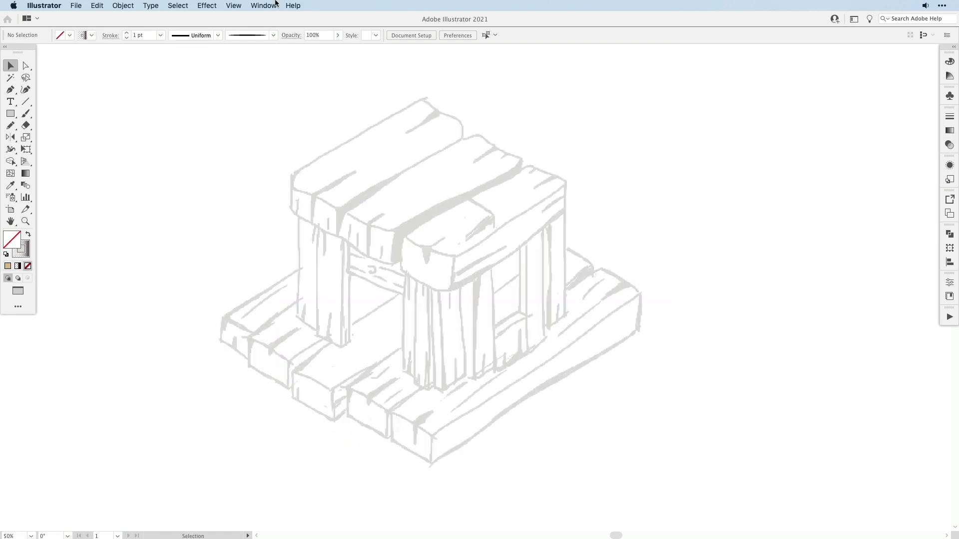